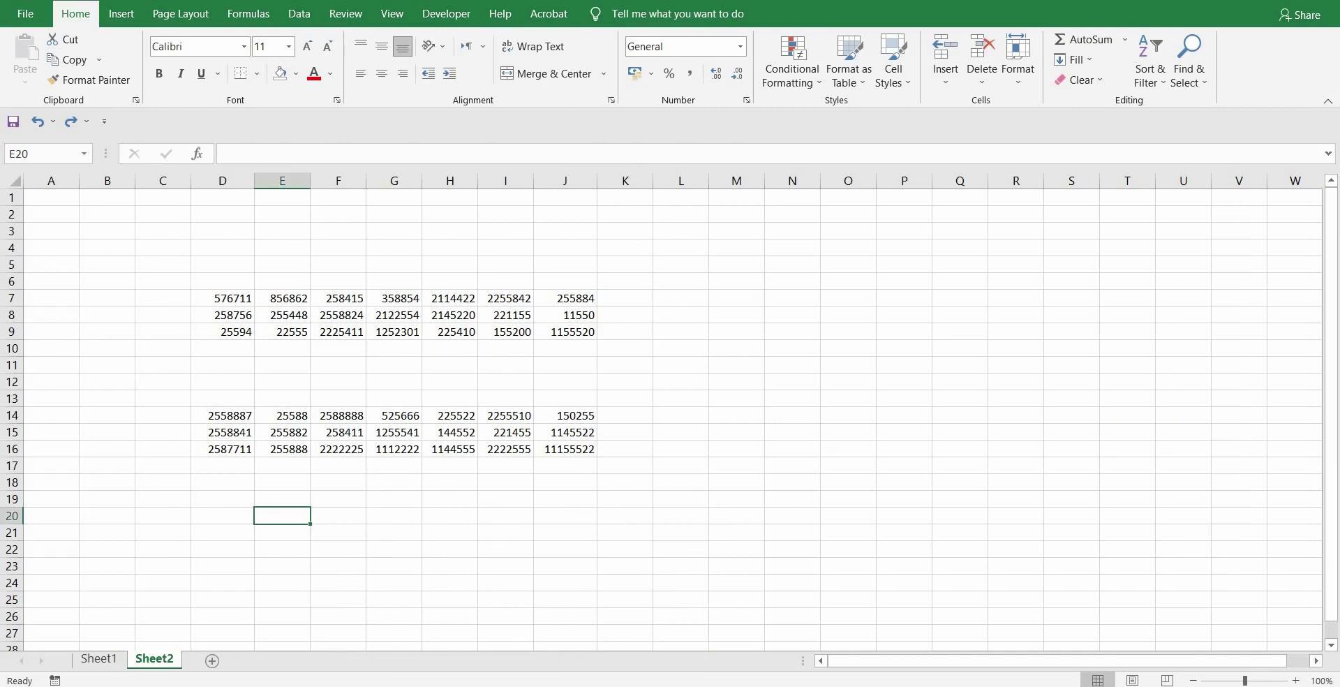
- Pick empty cells below the data, then select the whole sheet with Ctrl+A and deselect it
key("Right")
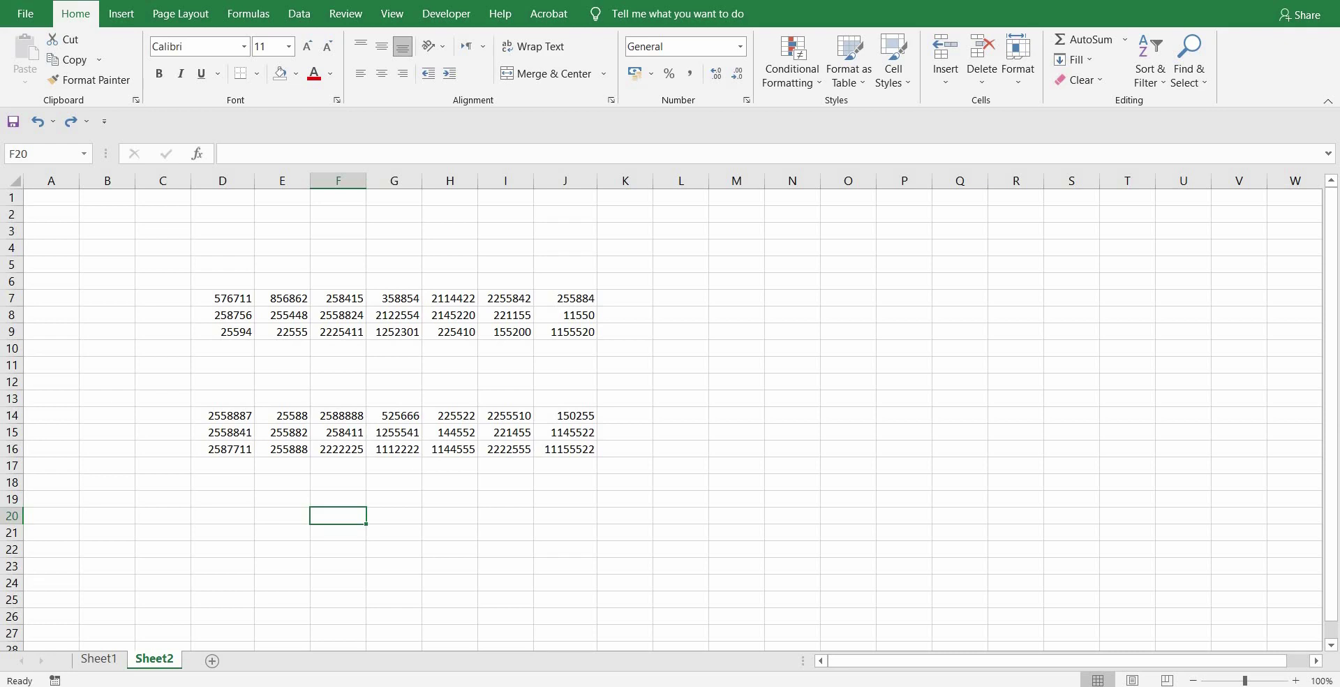
left_click(338, 499)
left_click(337, 533)
left_click(337, 566)
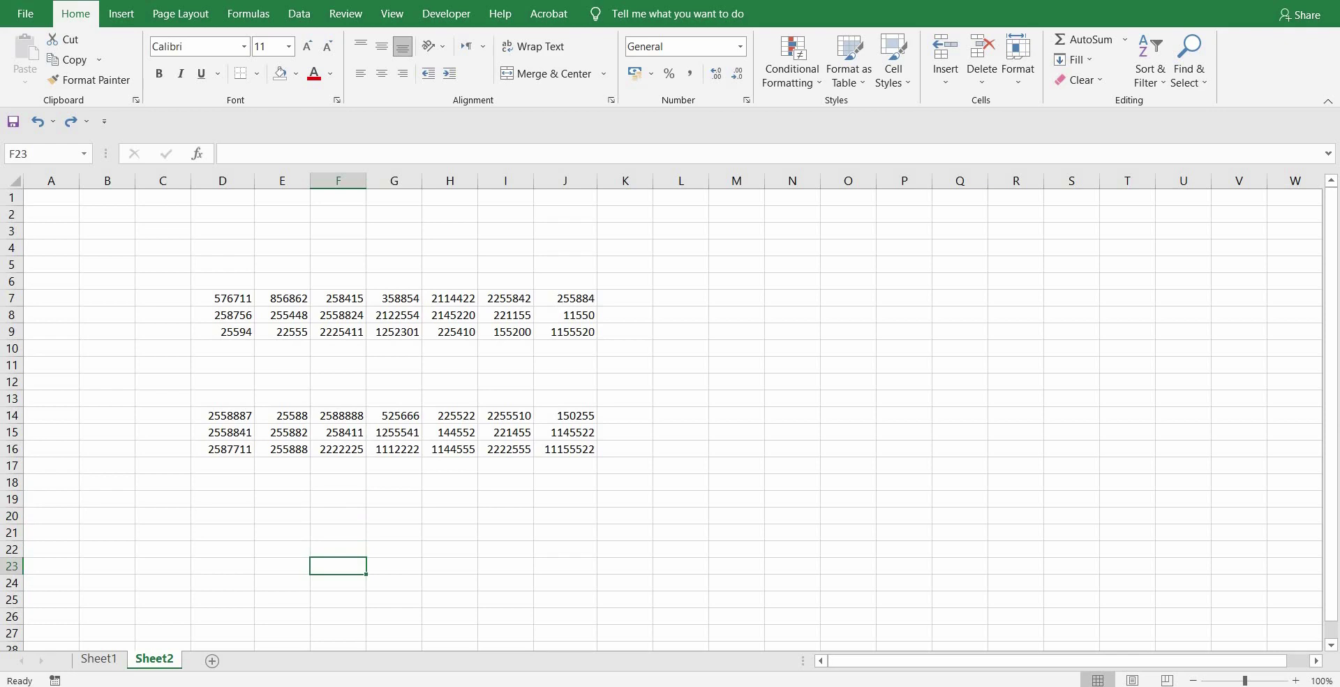
key("ctrl+a")
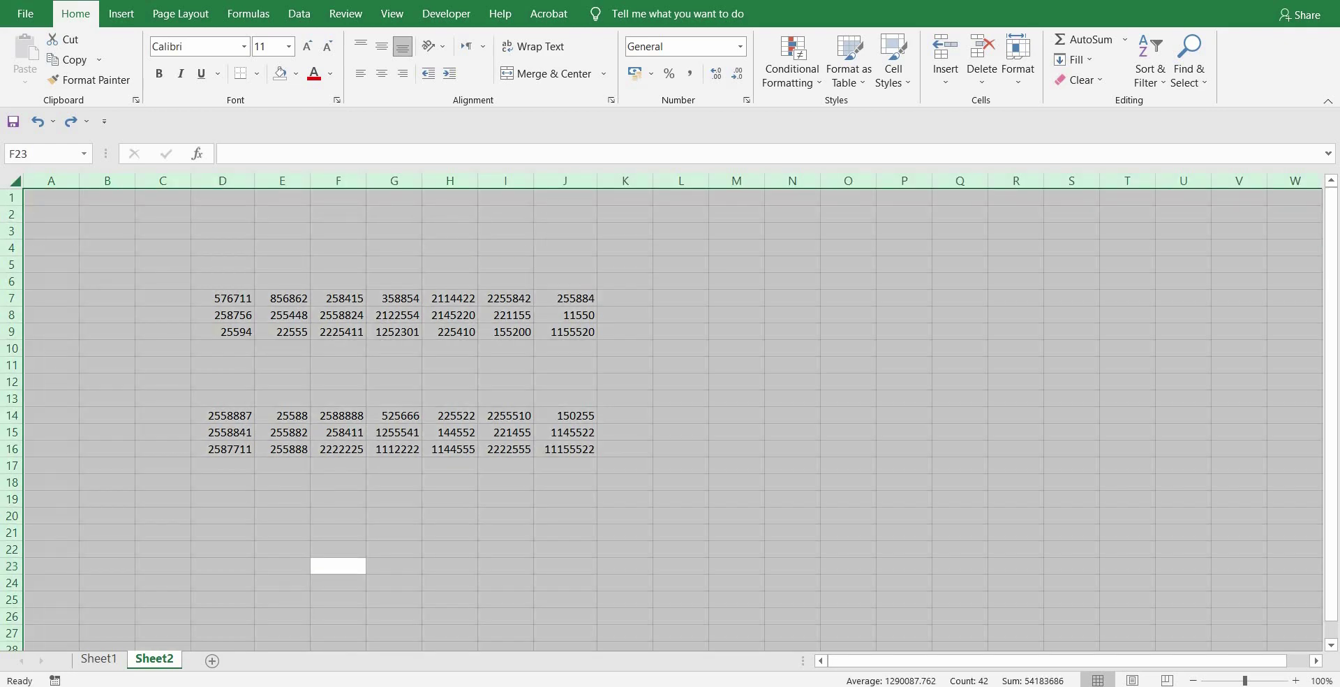
left_click(281, 541)
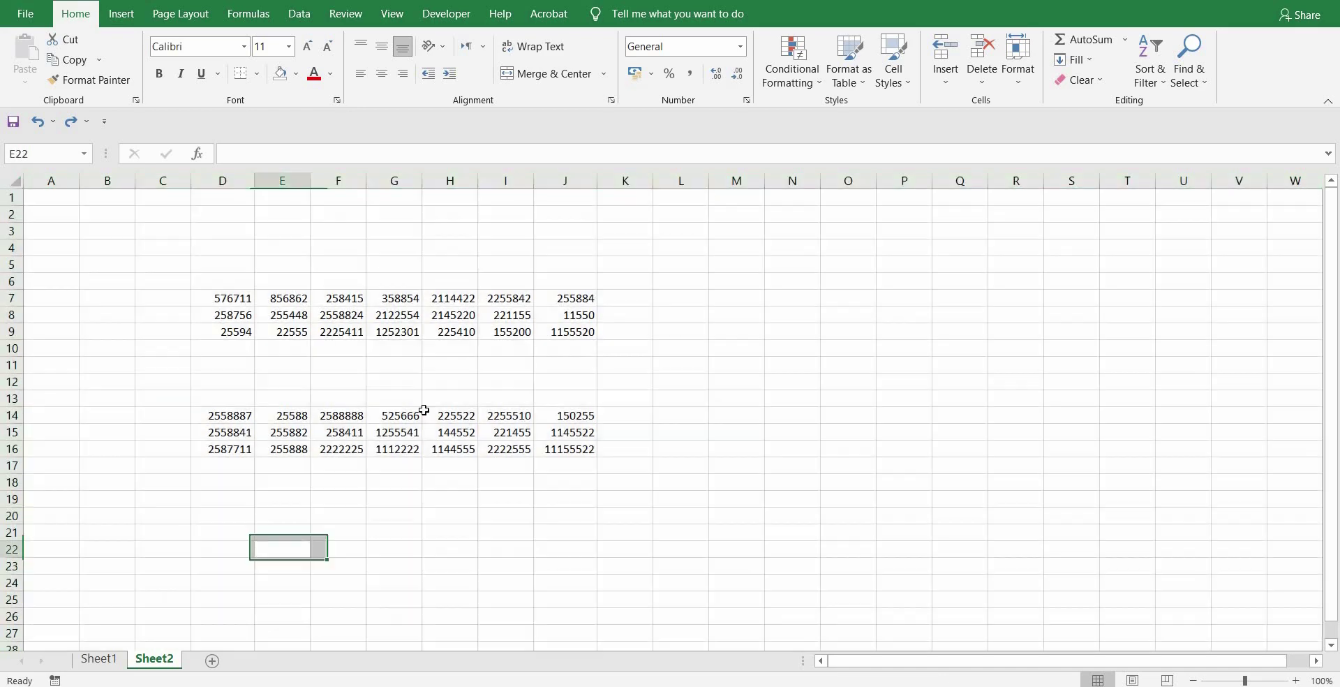
- Select values 225522, 2122554 and 1255541, then select the lower block D14:J16 with Ctrl+A
left_click(503, 515)
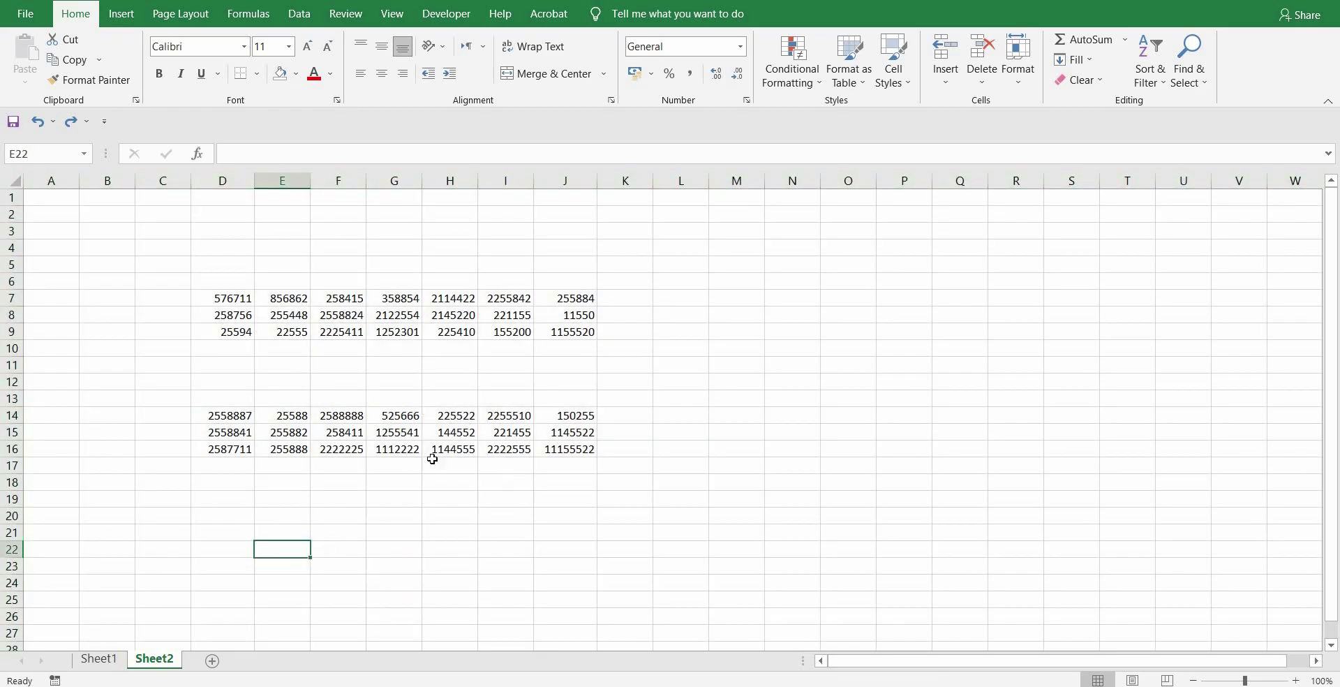
left_click(445, 414)
left_click(402, 315)
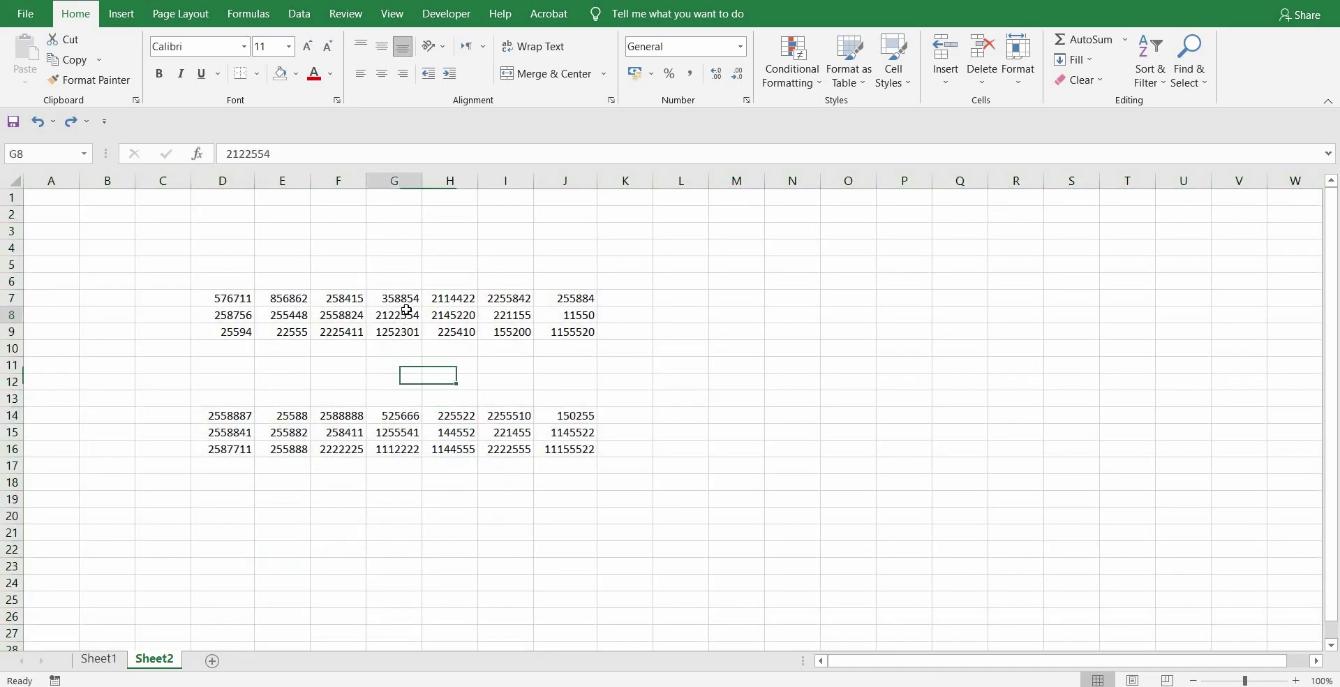
left_click(400, 437)
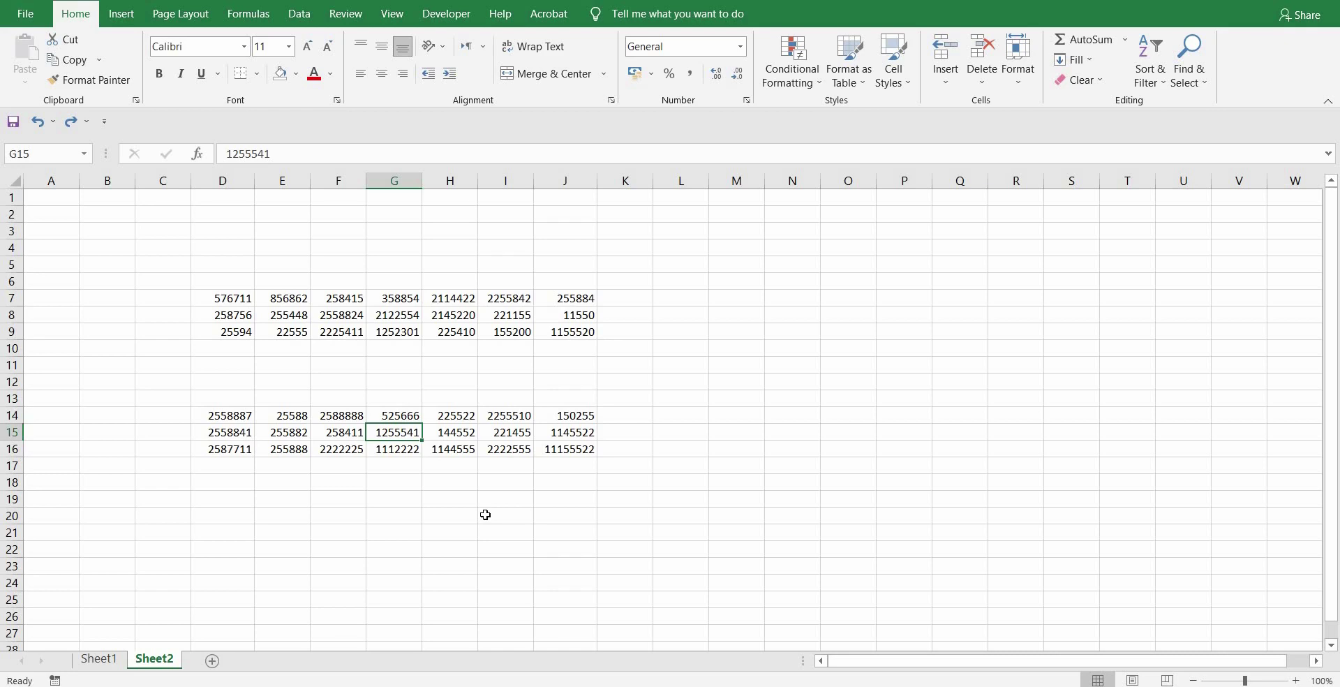
key("ctrl+a")
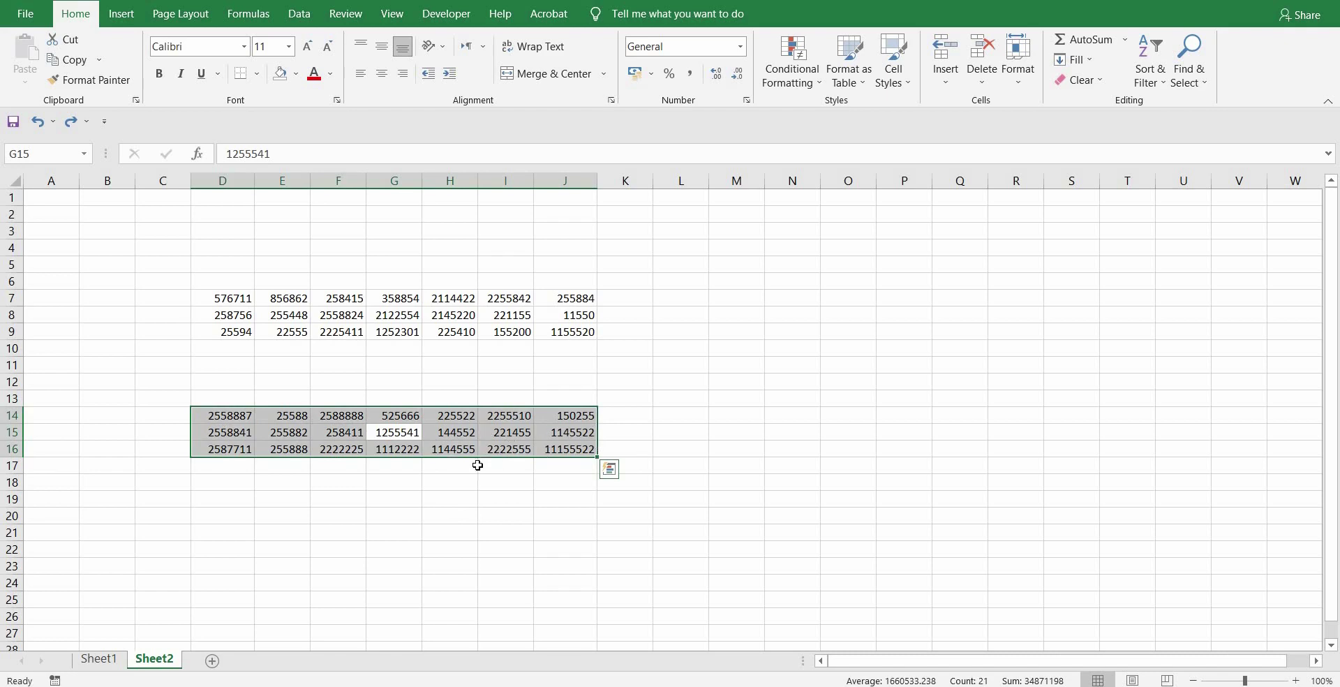
left_click(454, 497)
- Use Ctrl+A to select the upper block D7:J9, the lower block D14:J16, and the whole sheet
left_click(651, 352)
left_click(549, 309)
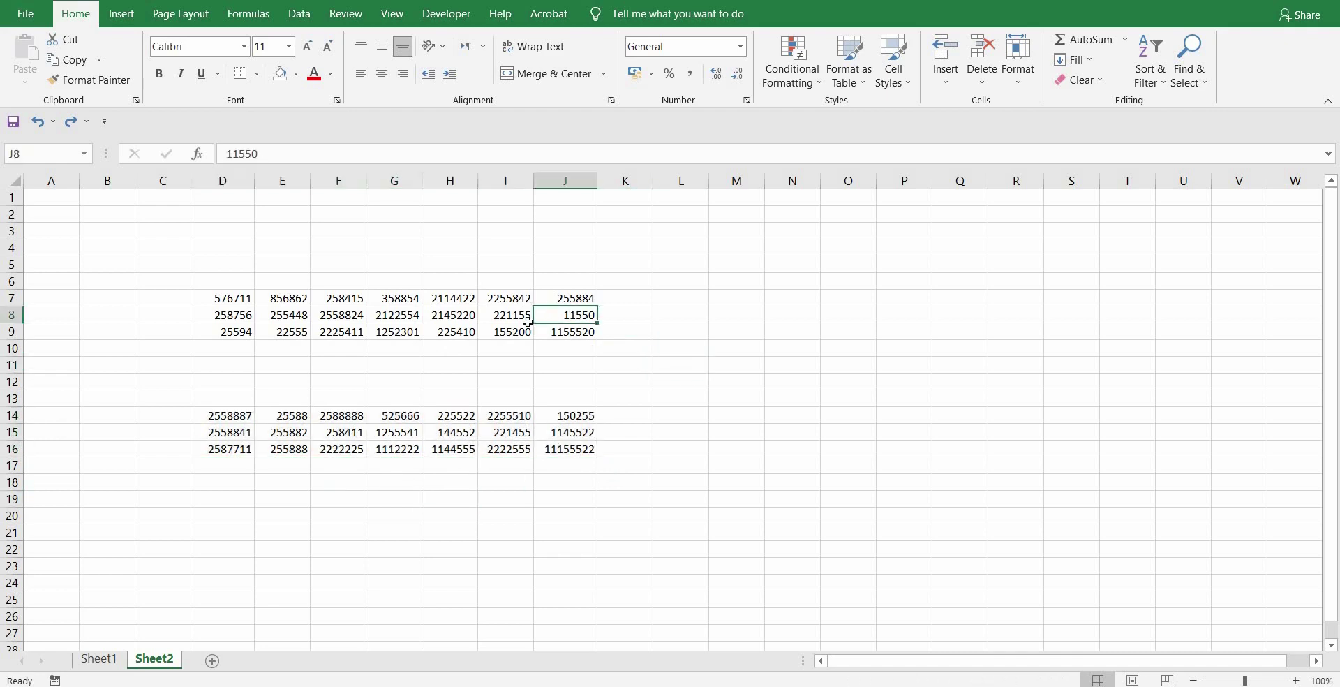
key("ctrl+a")
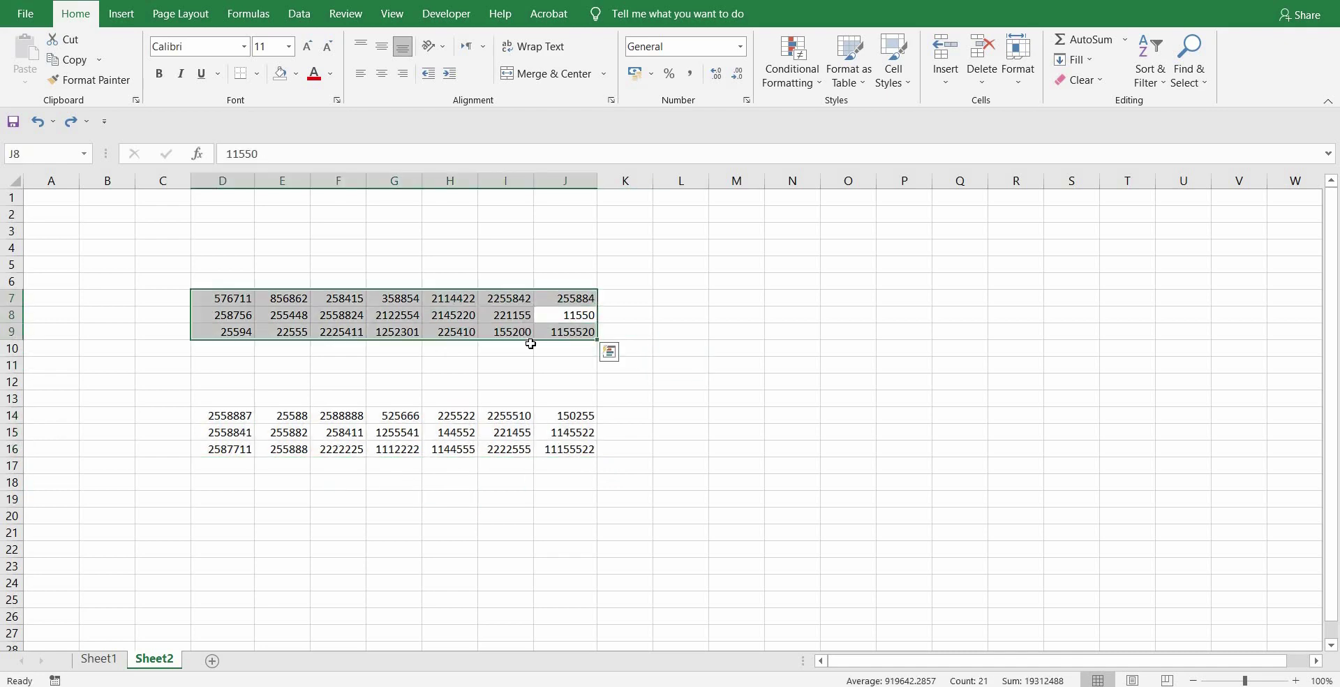
left_click(525, 427)
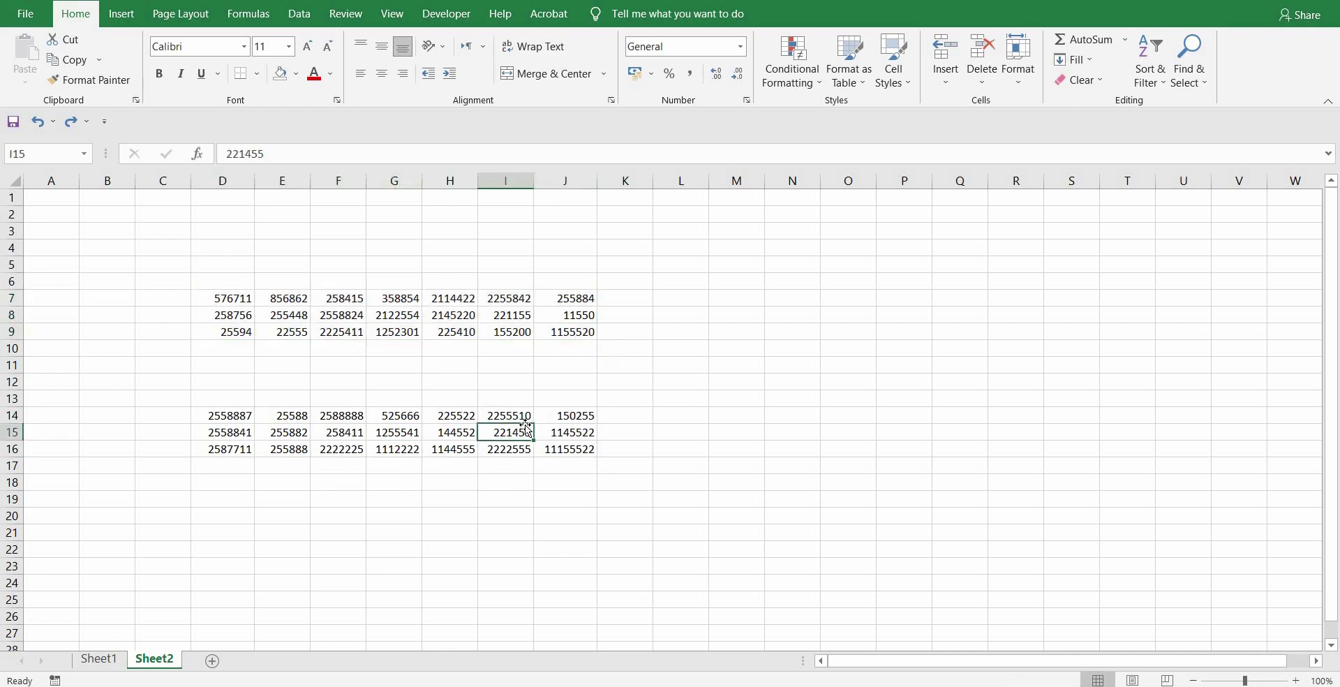
key("ctrl+a")
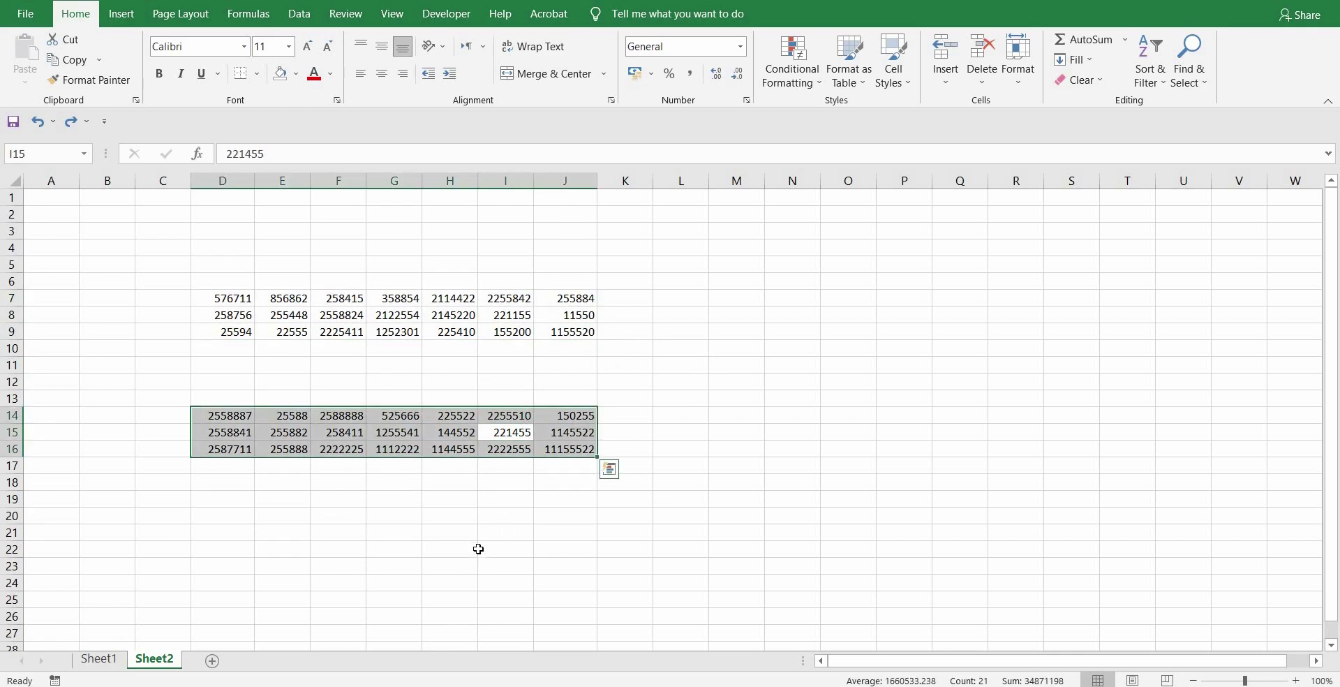
left_click(451, 534)
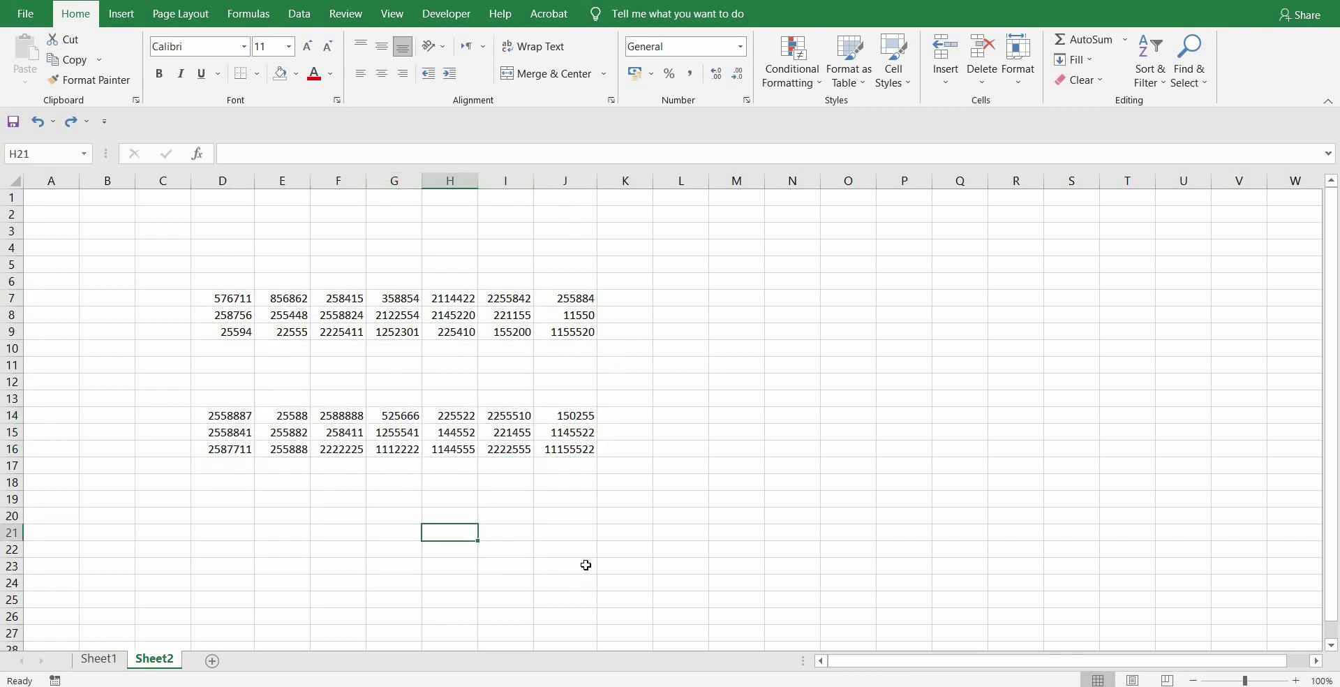
key("ctrl+a")
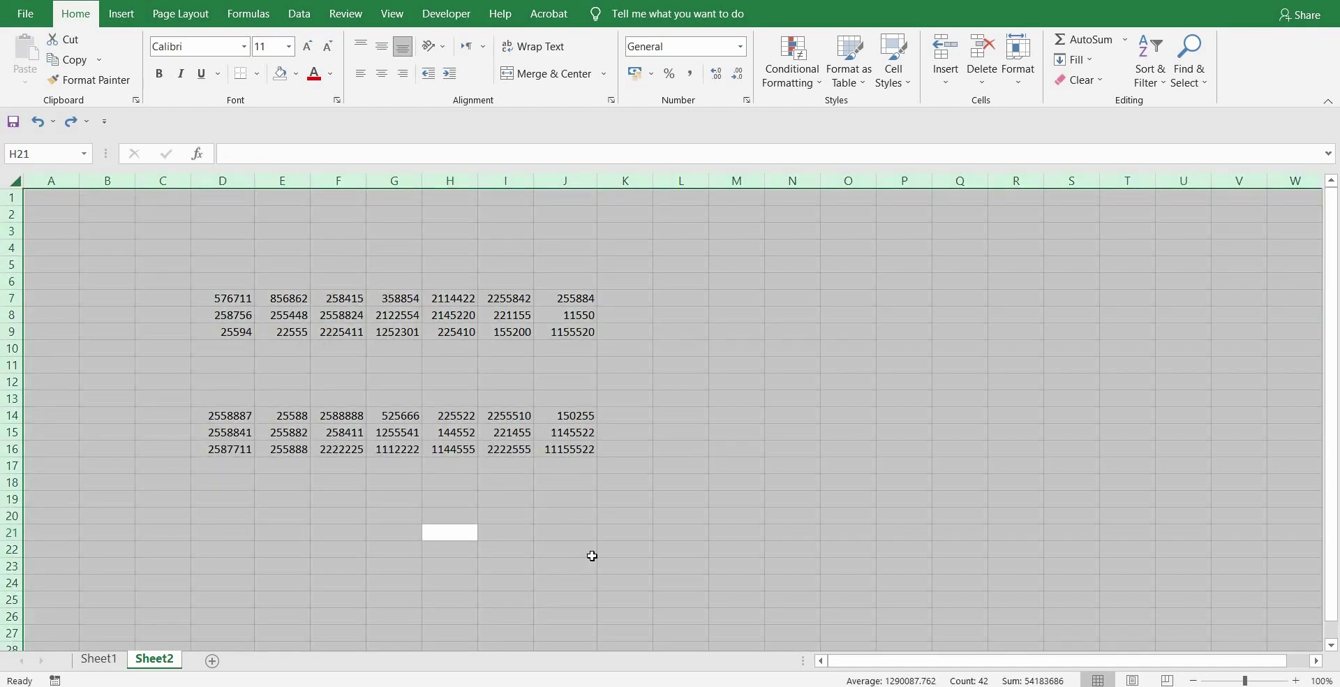
left_click(349, 281)
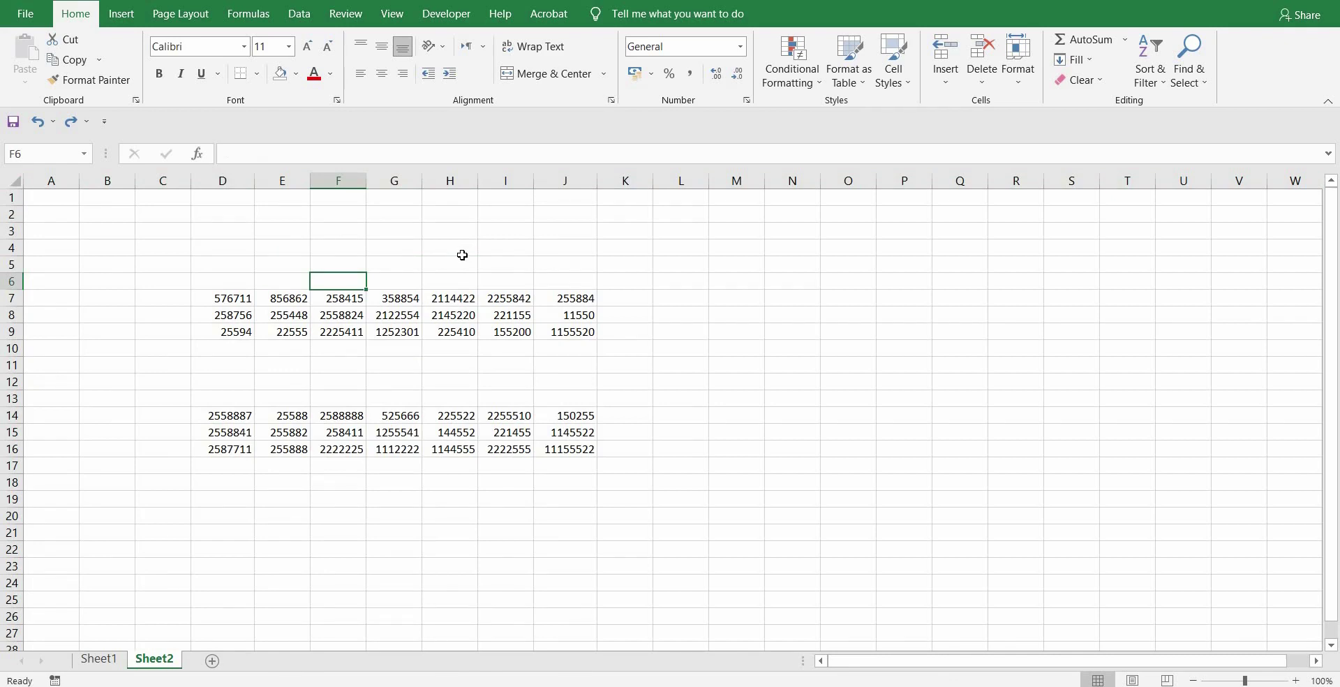
- Jump between A1 and the last used cell J16, then up and down through the blocks
key("ctrl+Home")
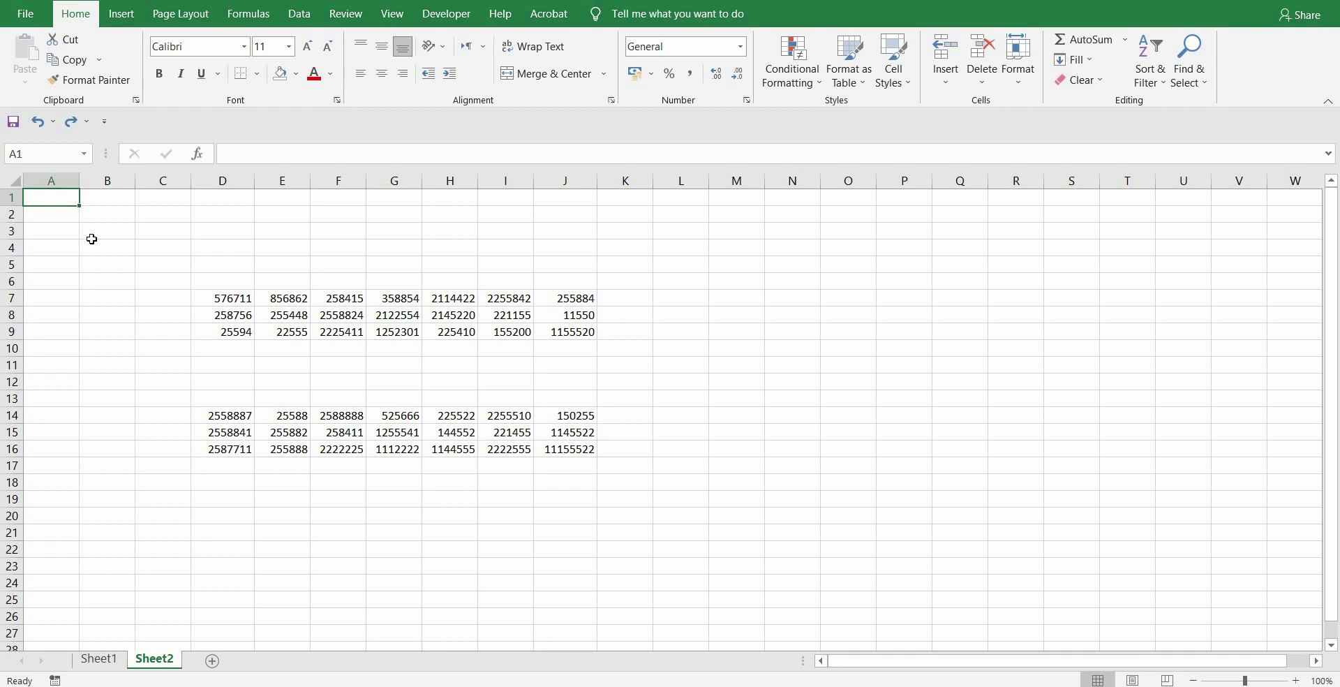
key("ctrl+End")
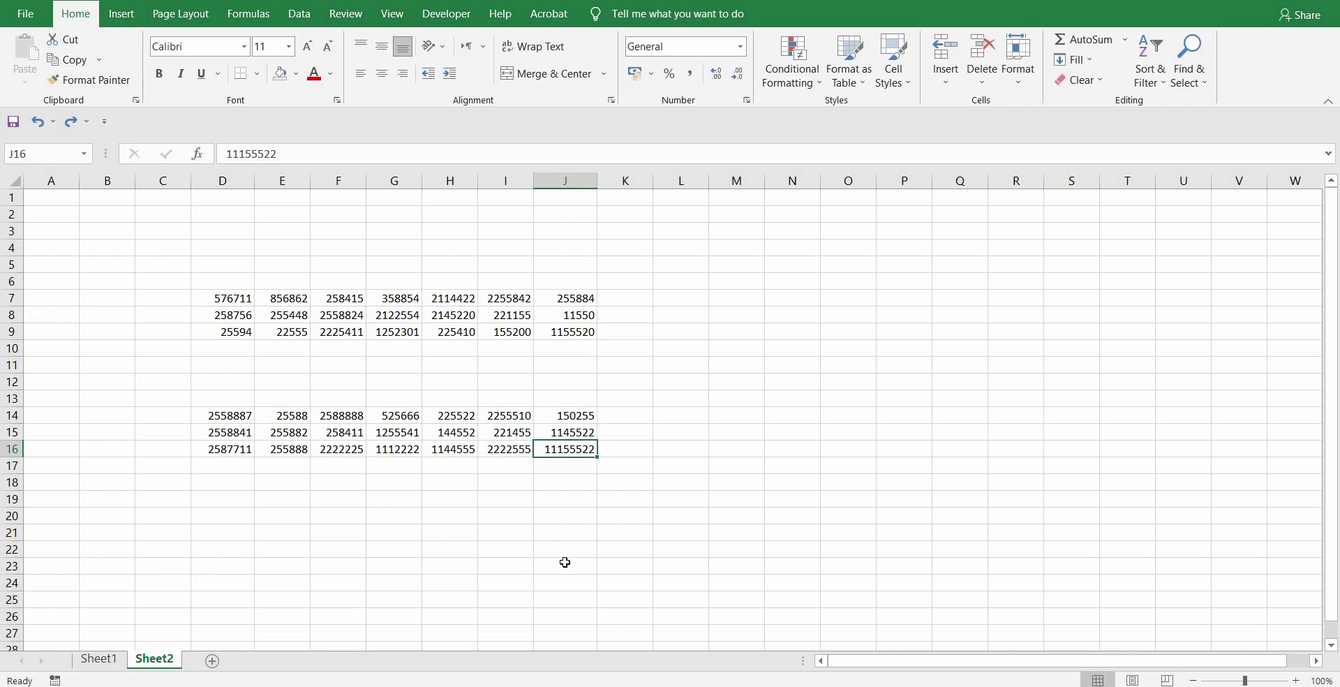
key("ctrl+Home")
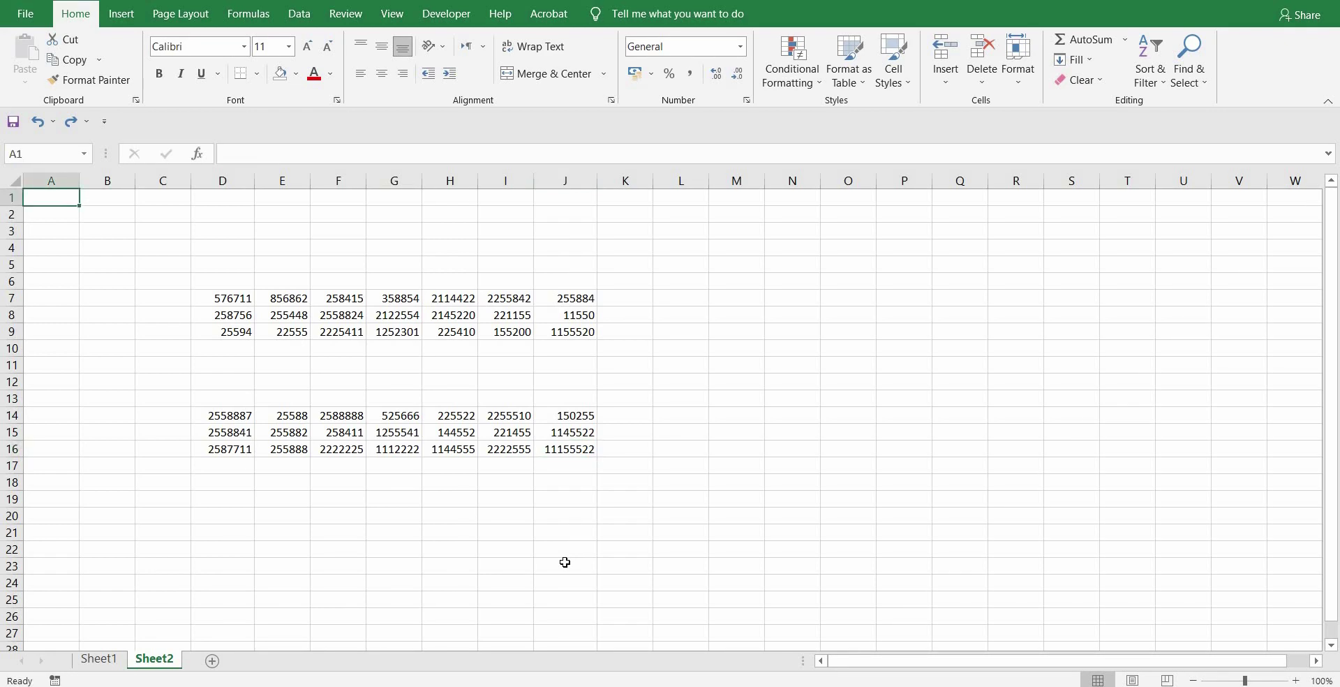
key("ctrl+End")
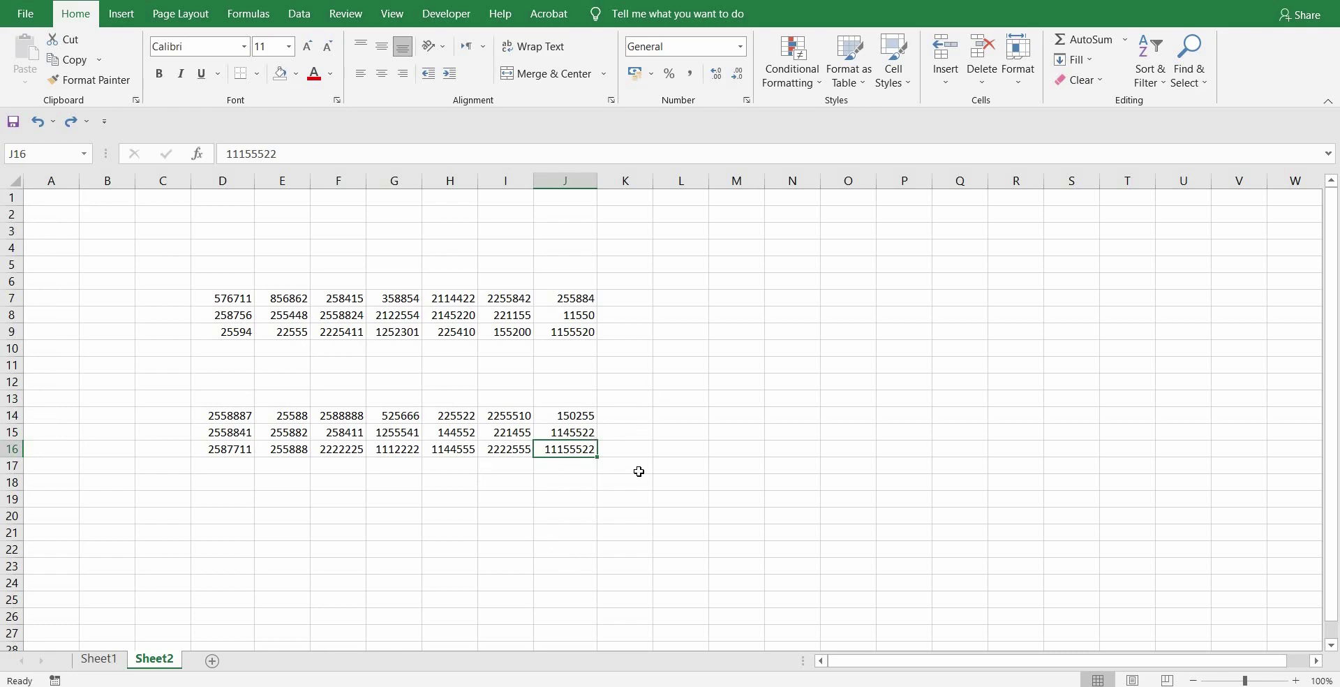
key("ctrl+Up")
key("ctrl+Up")
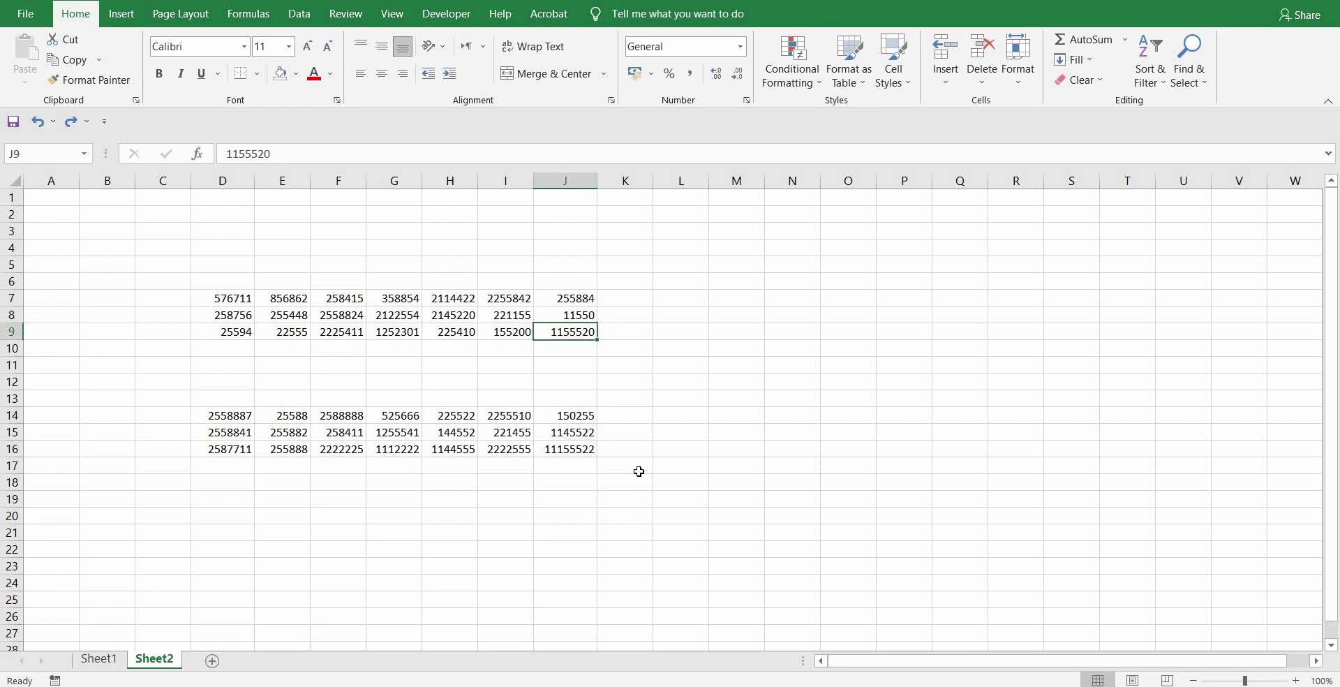
key("ctrl+Up")
key("ctrl+Up")
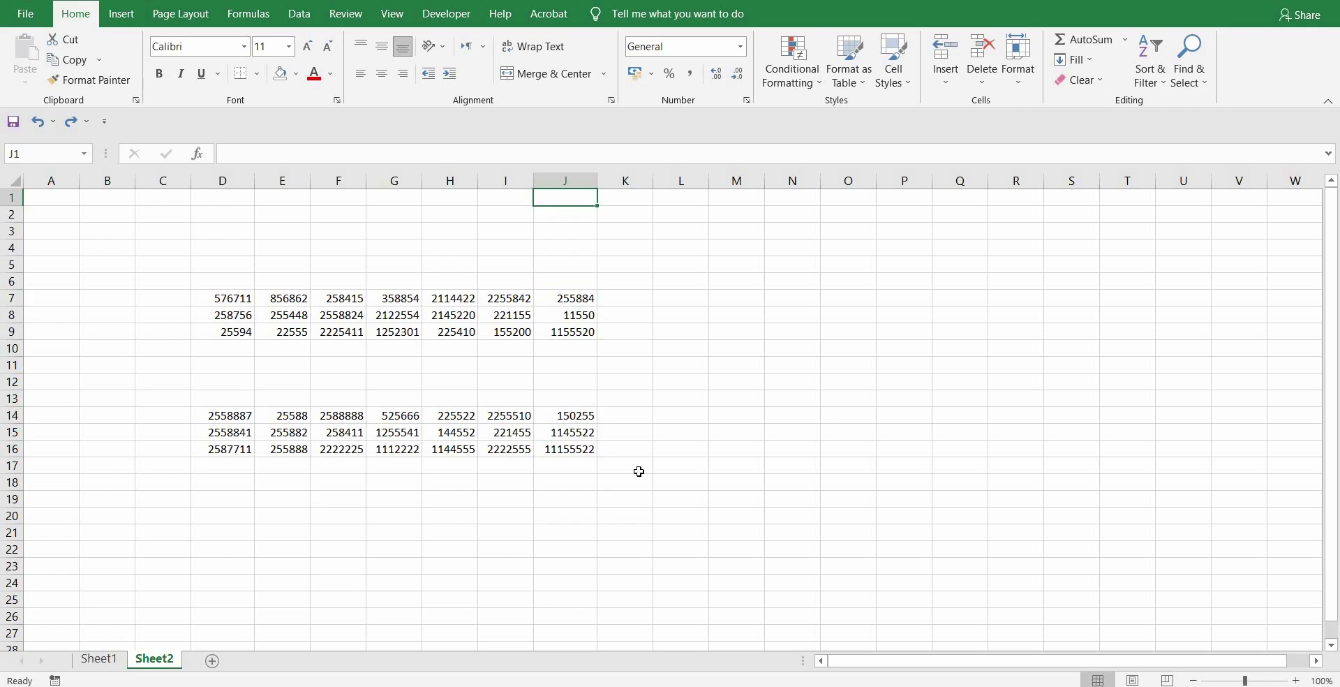
key("ctrl+Down")
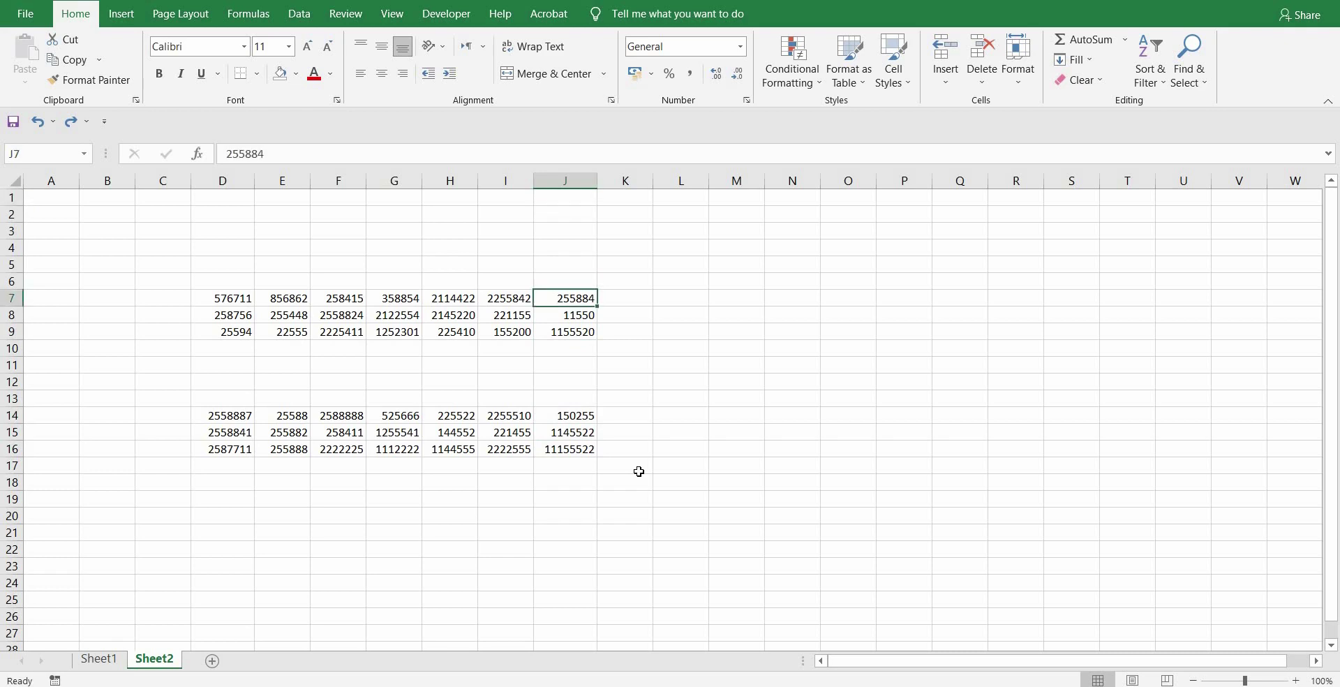
- From P22 and J16 jump to the column tops, then Ctrl+Down column J to row 1048576
left_click(893, 552)
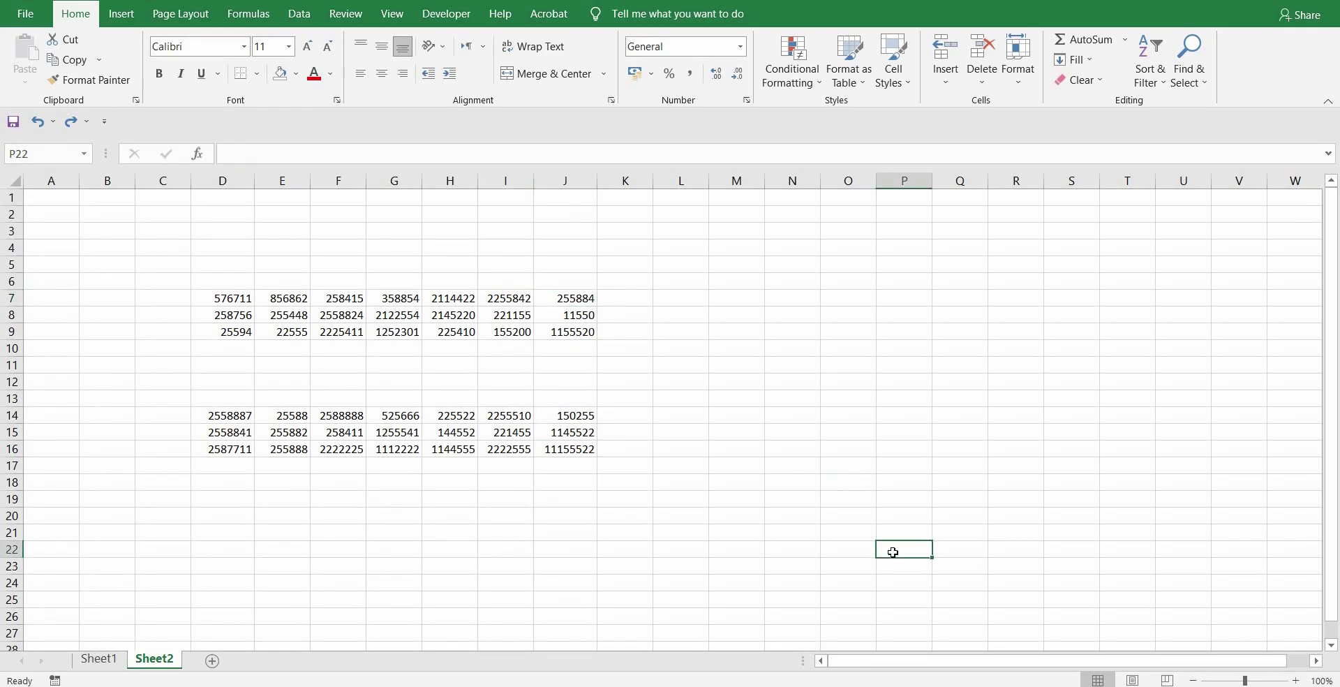
key("ctrl+Up")
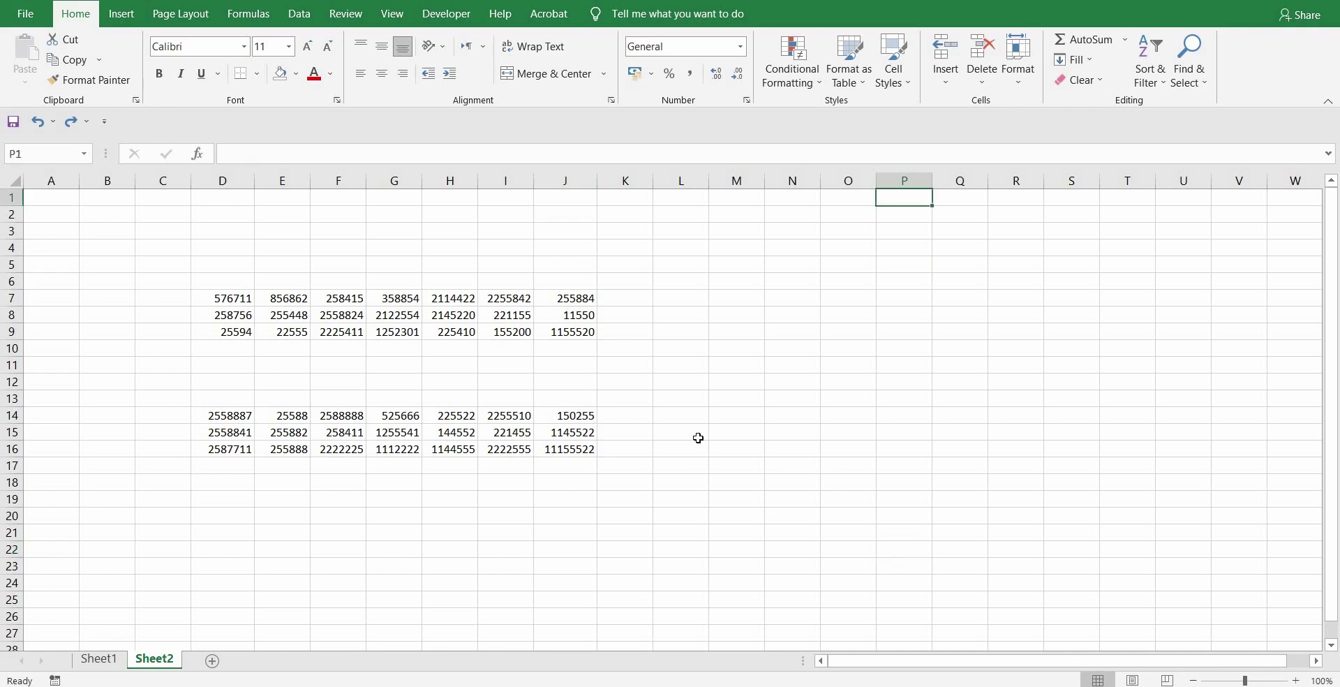
left_click(570, 450)
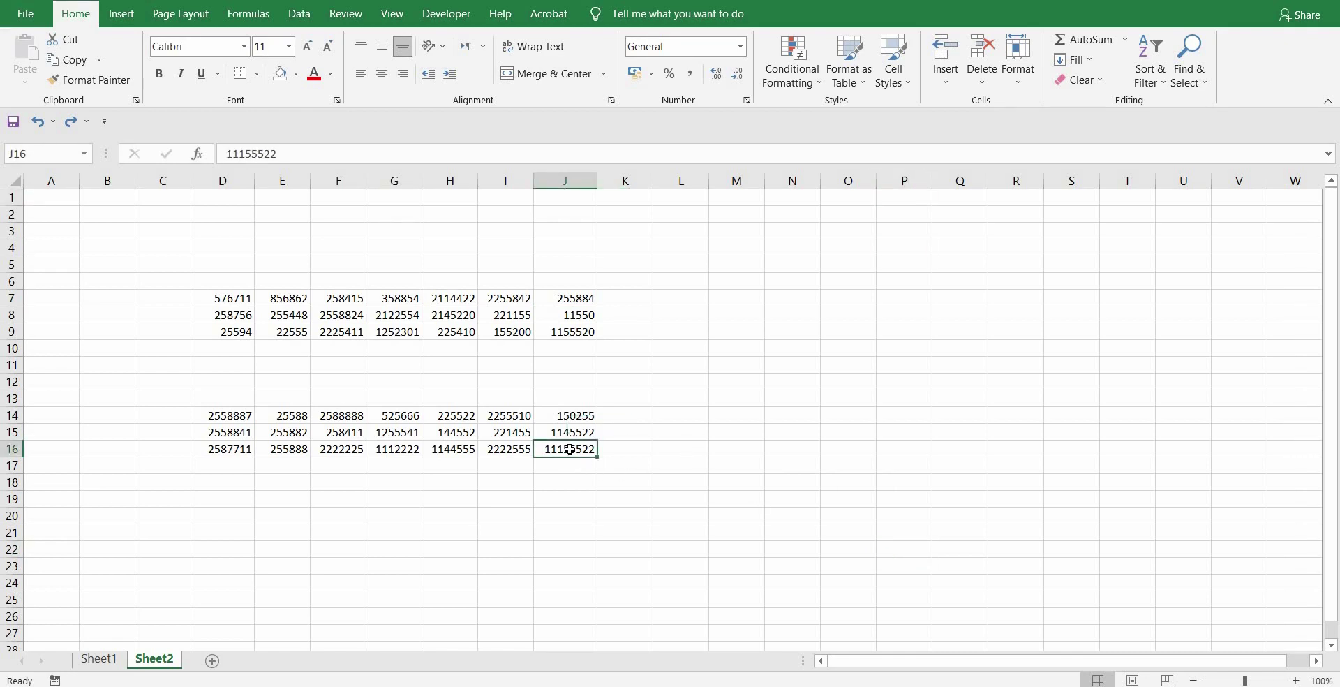
key("ctrl+Up")
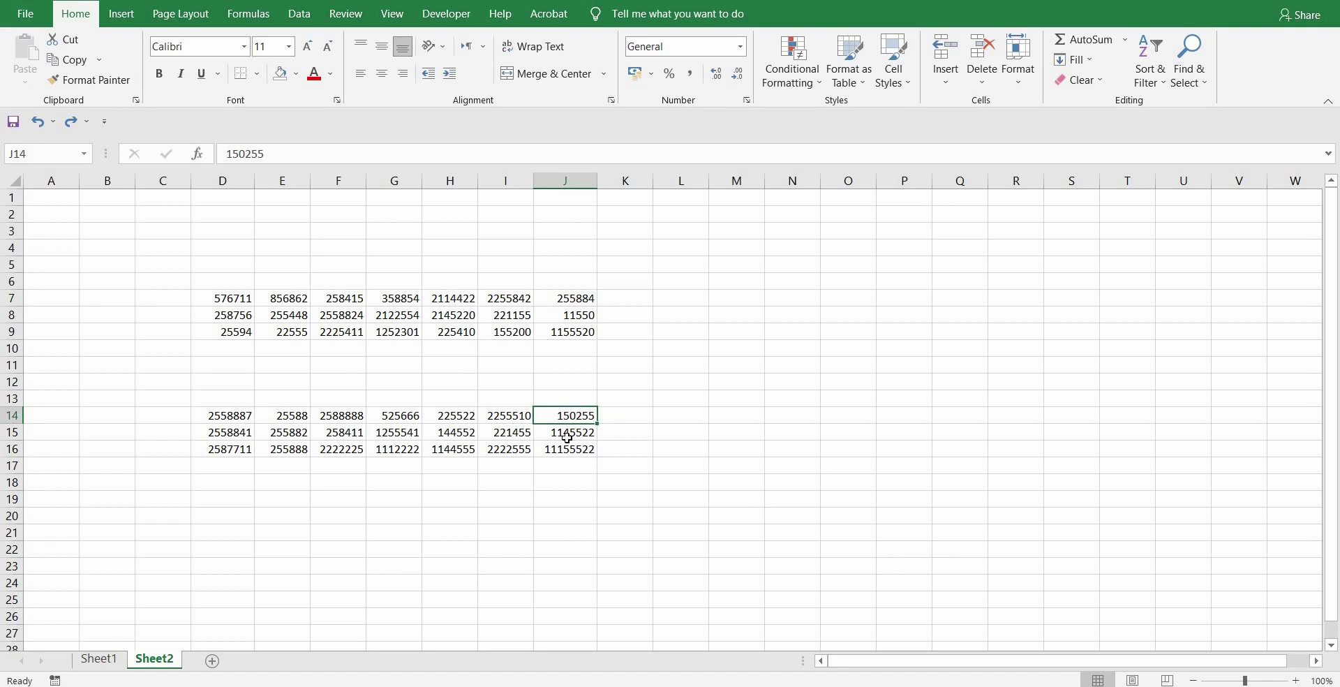
key("ctrl+Up")
key("ctrl+Up")
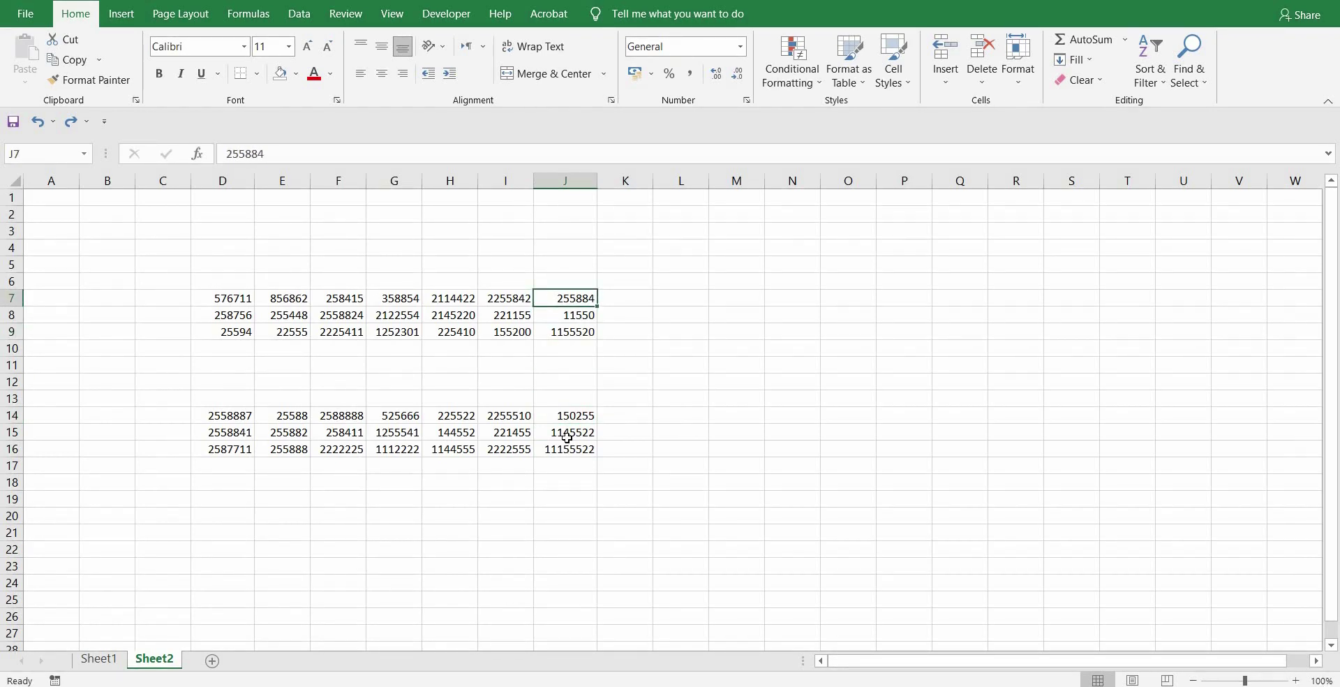
key("ctrl+Up")
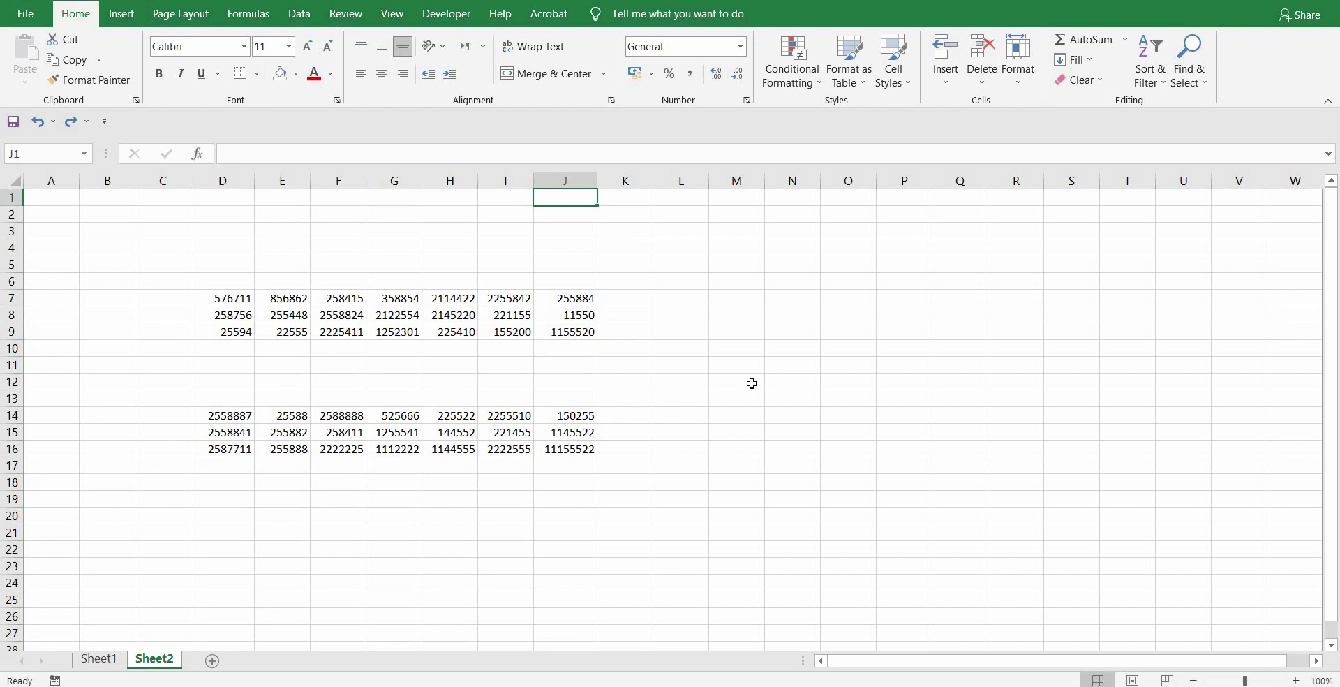
key("ctrl+Down")
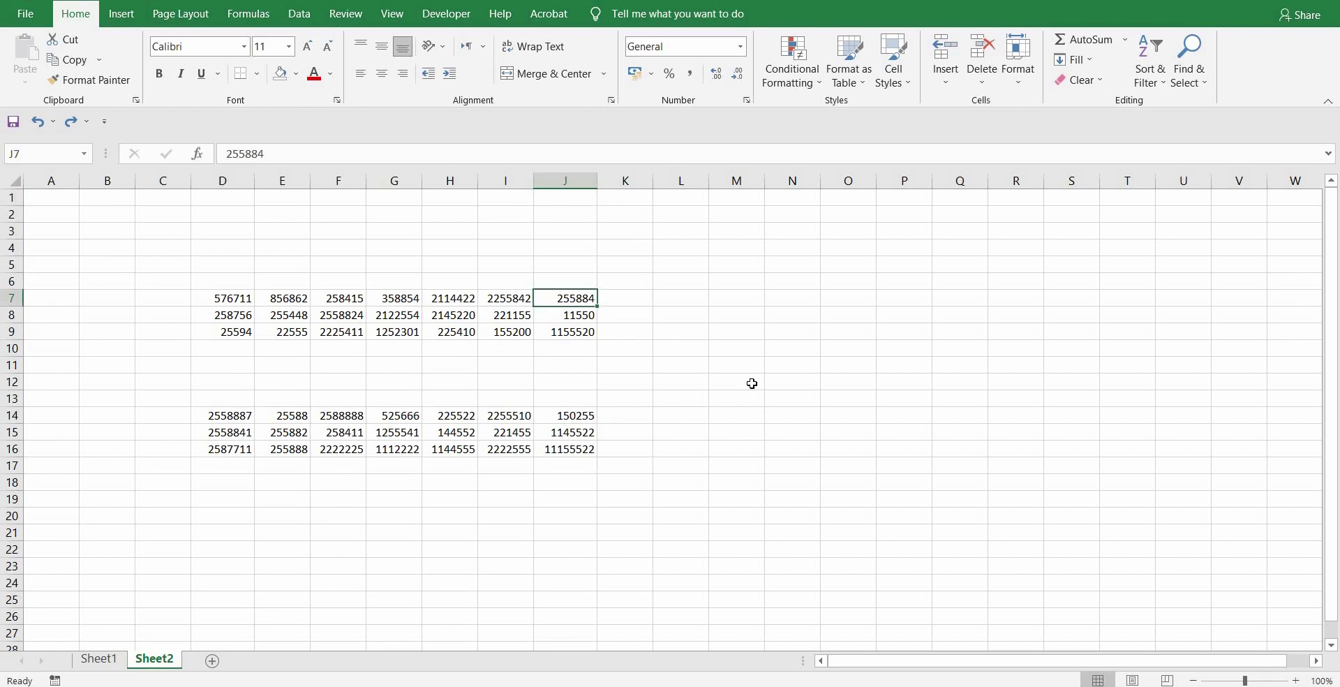
key("ctrl+Down")
key("ctrl+Down")
key("ctrl+Down")
key("ctrl+Down")
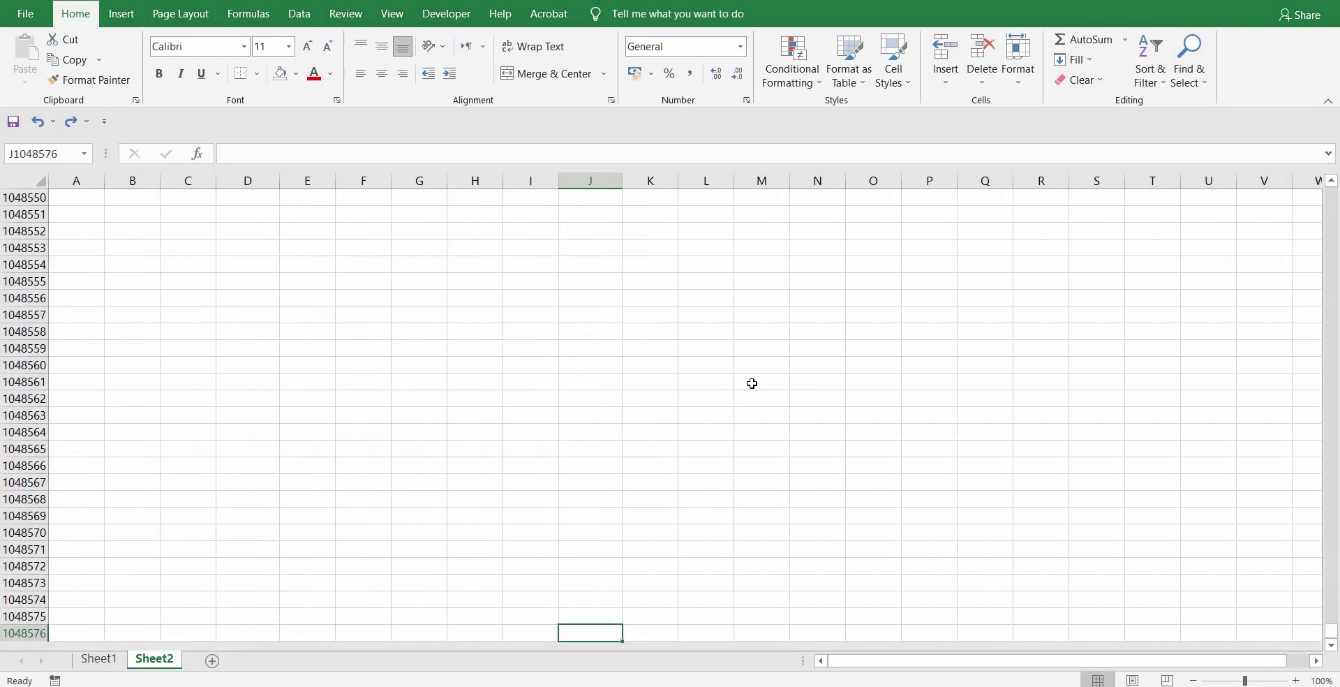
- Return to the top of the sheet and jump to the bottom and top of empty column N
key("ctrl+Up")
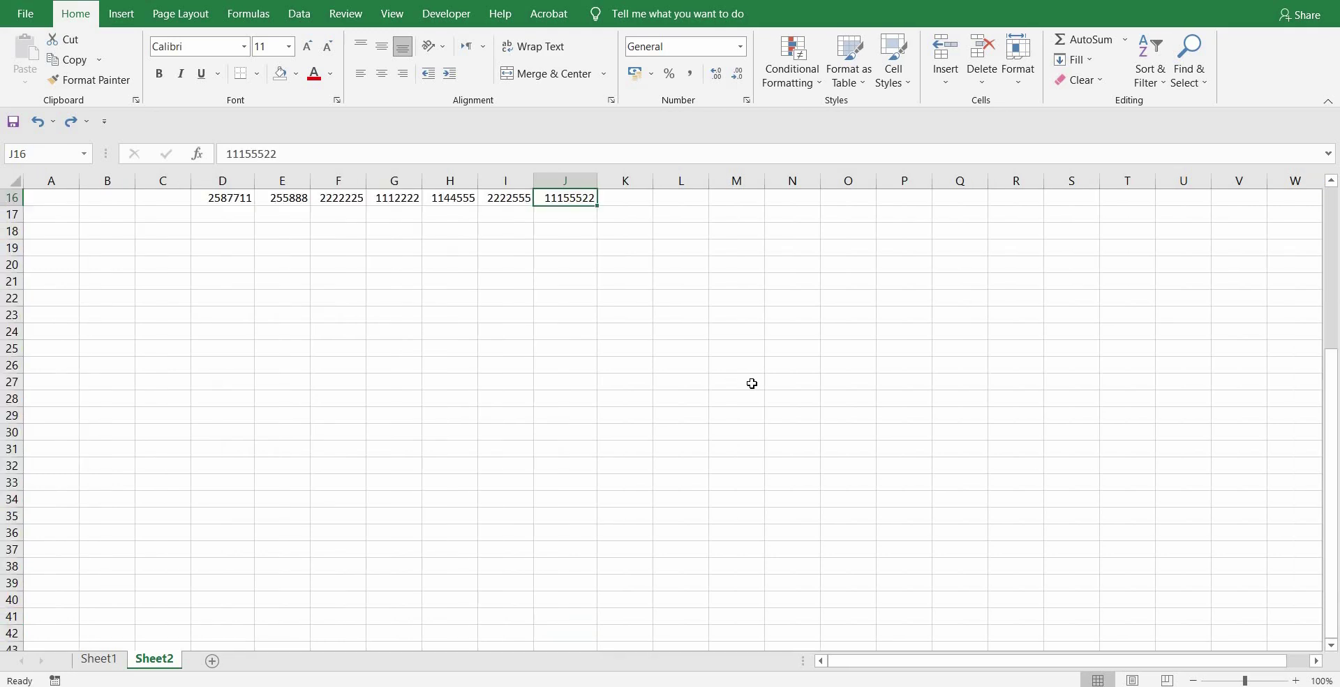
key("ctrl+Up")
key("ctrl+Up")
key("ctrl+Up")
key("ctrl+Up")
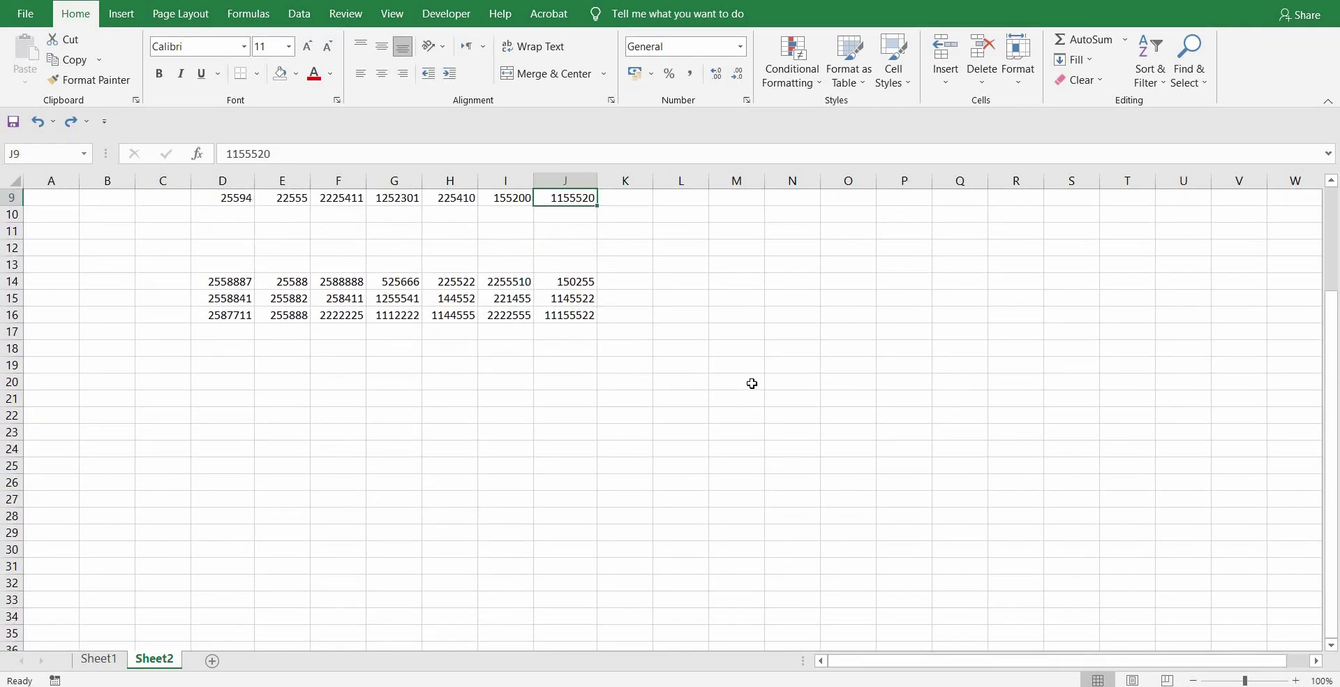
left_click(803, 215)
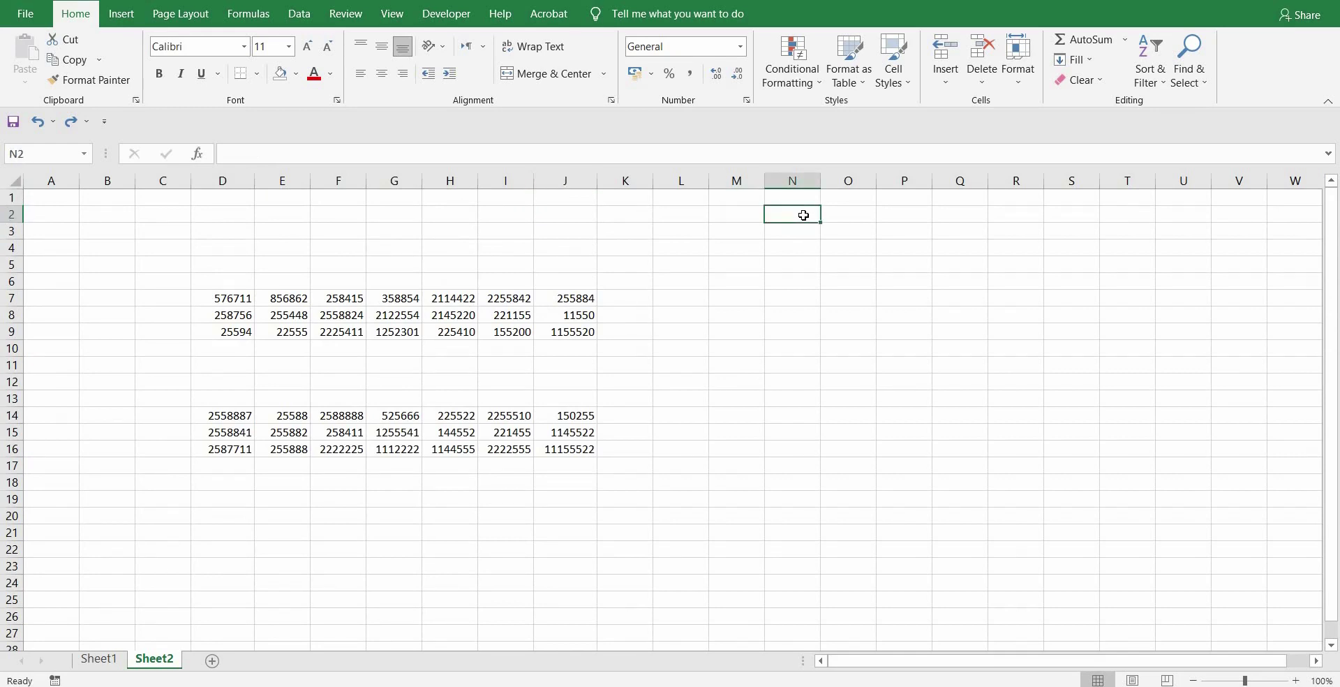
key("ctrl+Down")
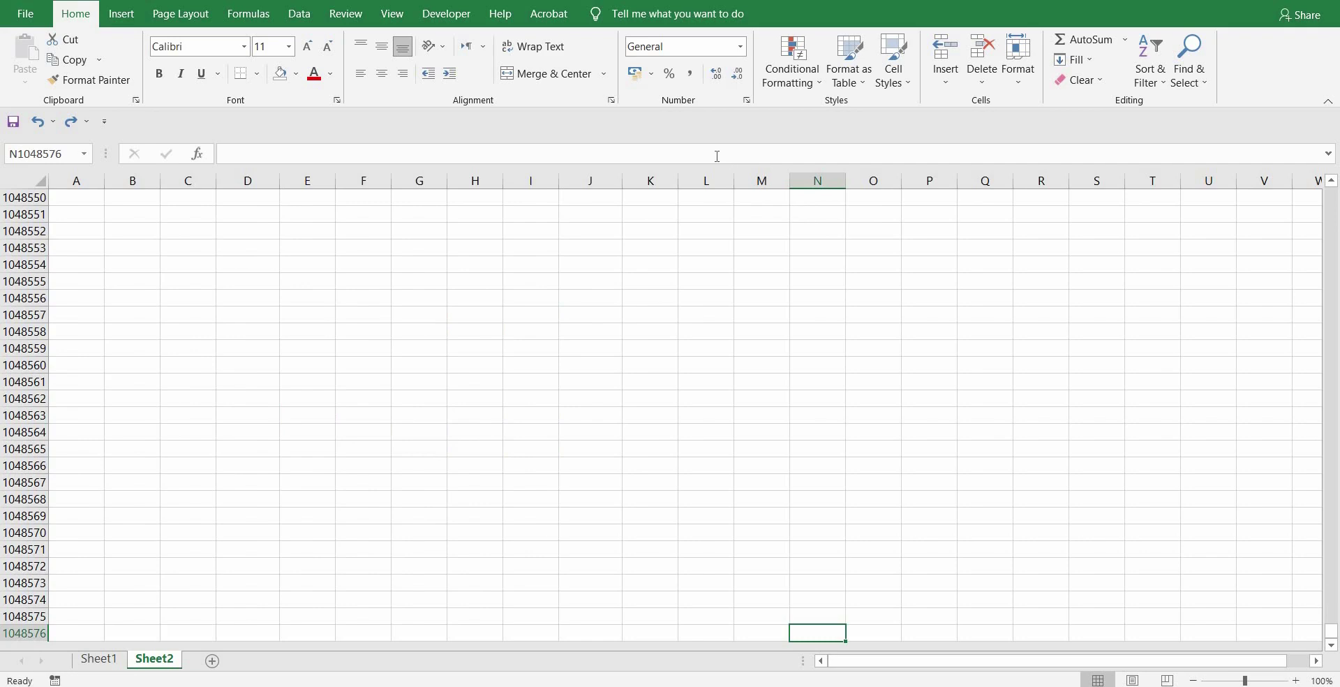
key("ctrl+Up")
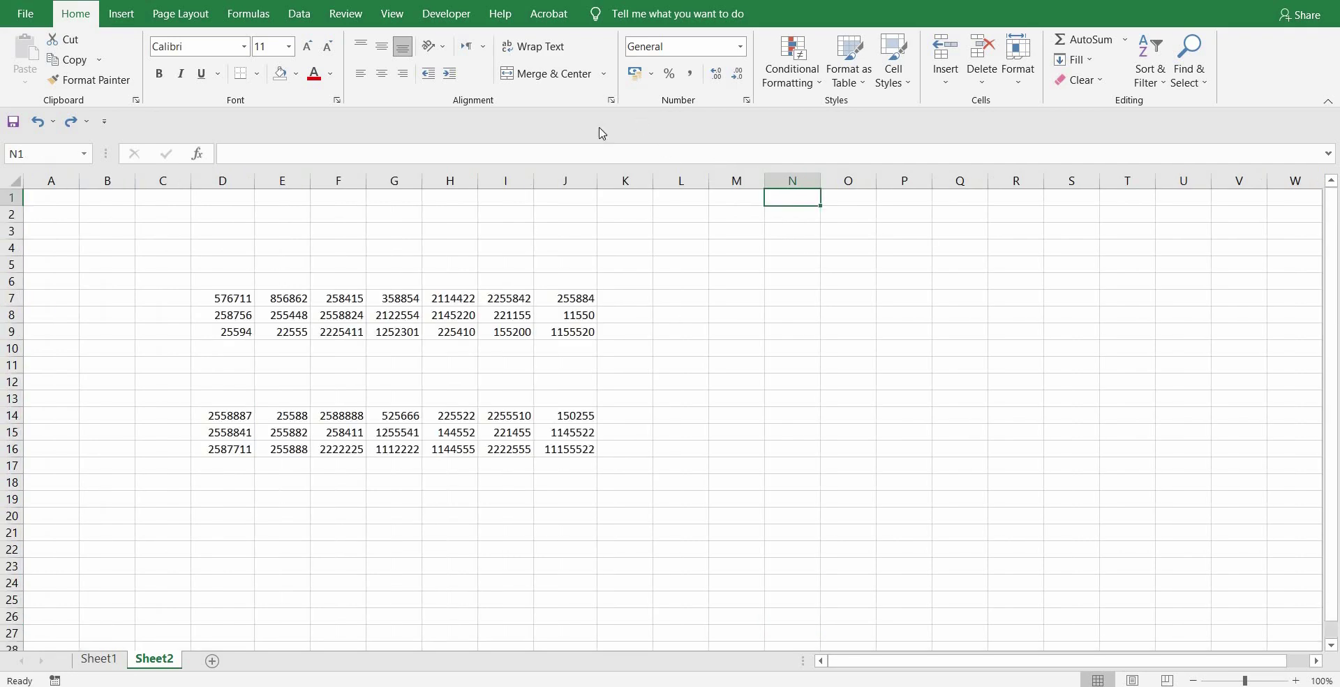
- Select E7, J7 and J14, then extend the selection to D14:J14 to see its sum 8330316
left_click(295, 303)
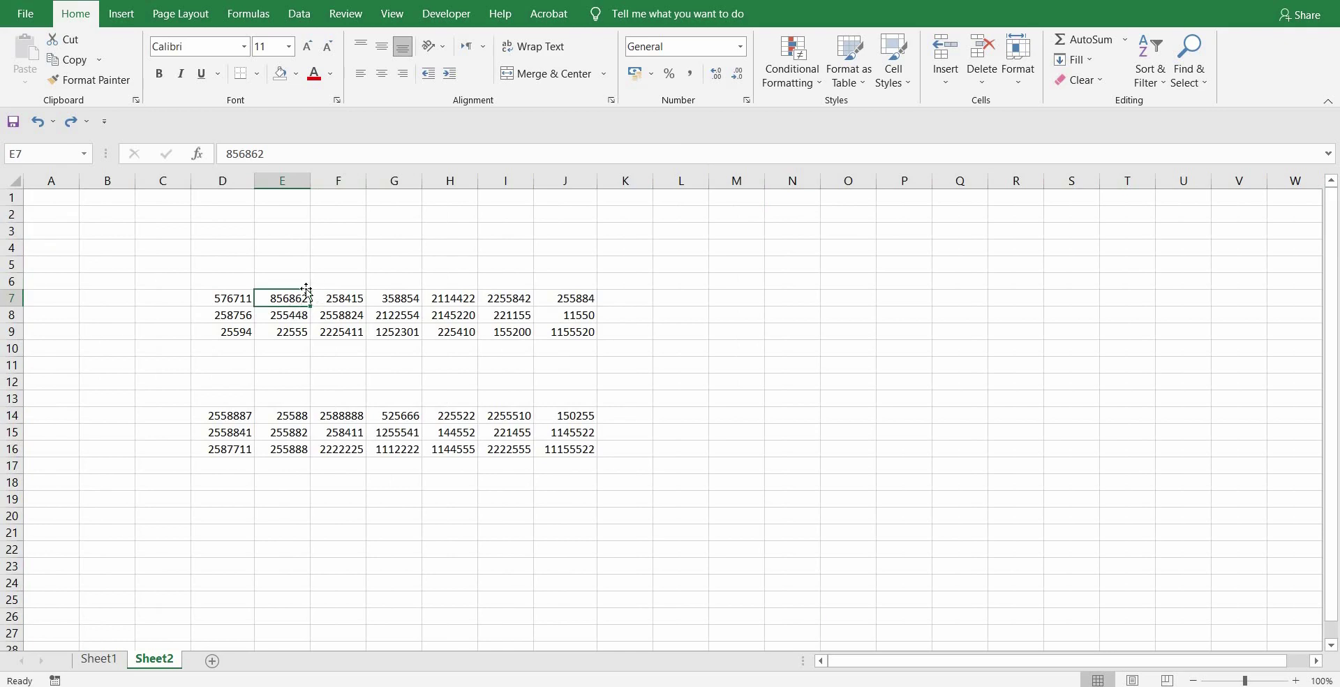
left_click(579, 304)
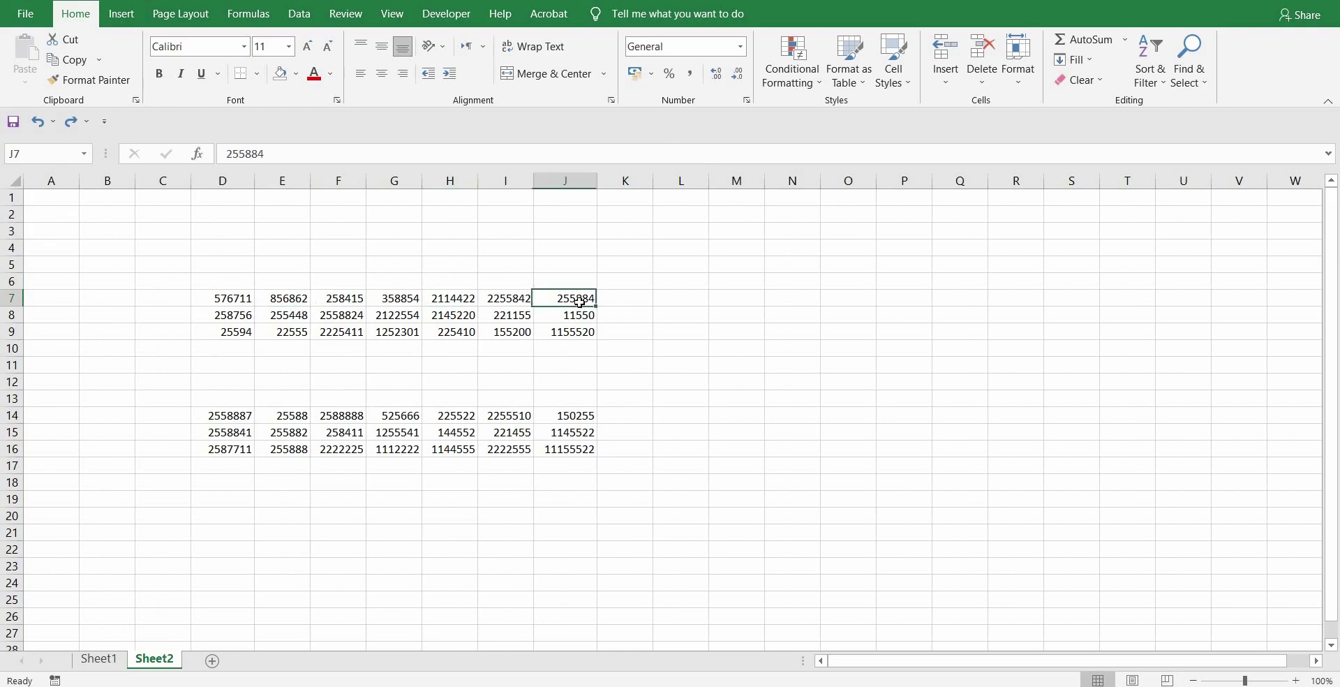
left_click(585, 416)
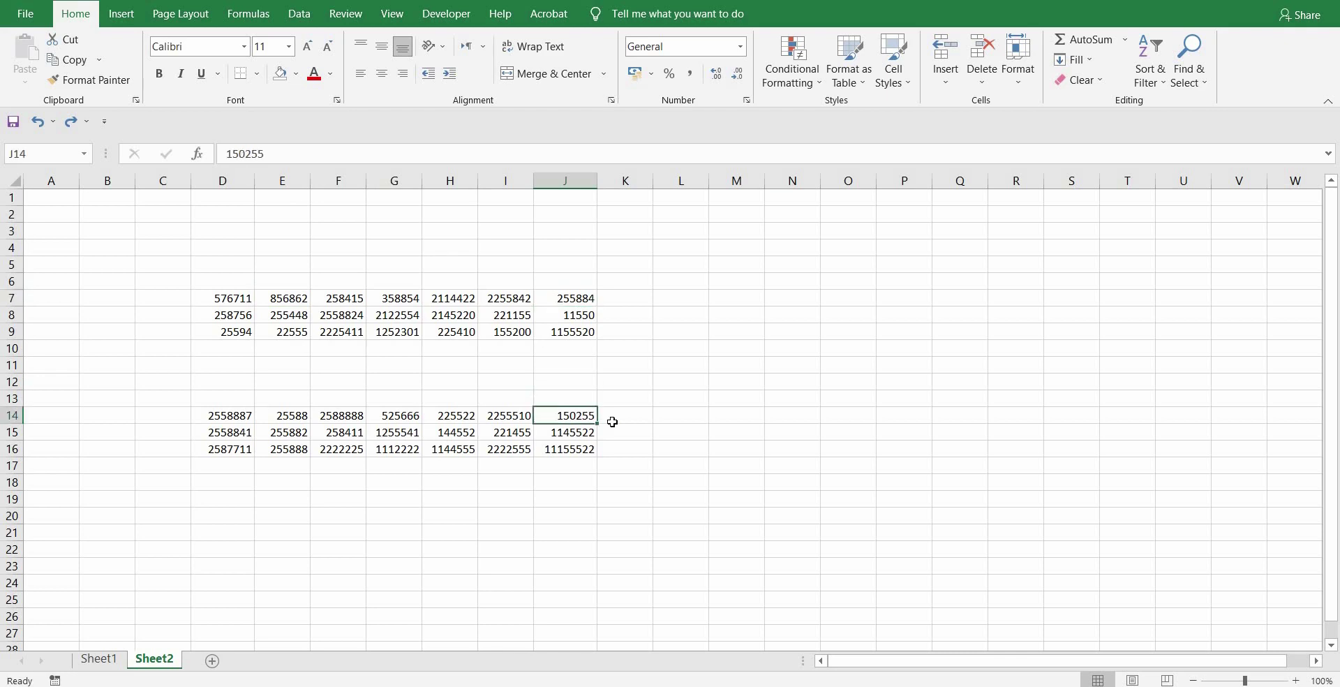
left_click(237, 417, "shift")
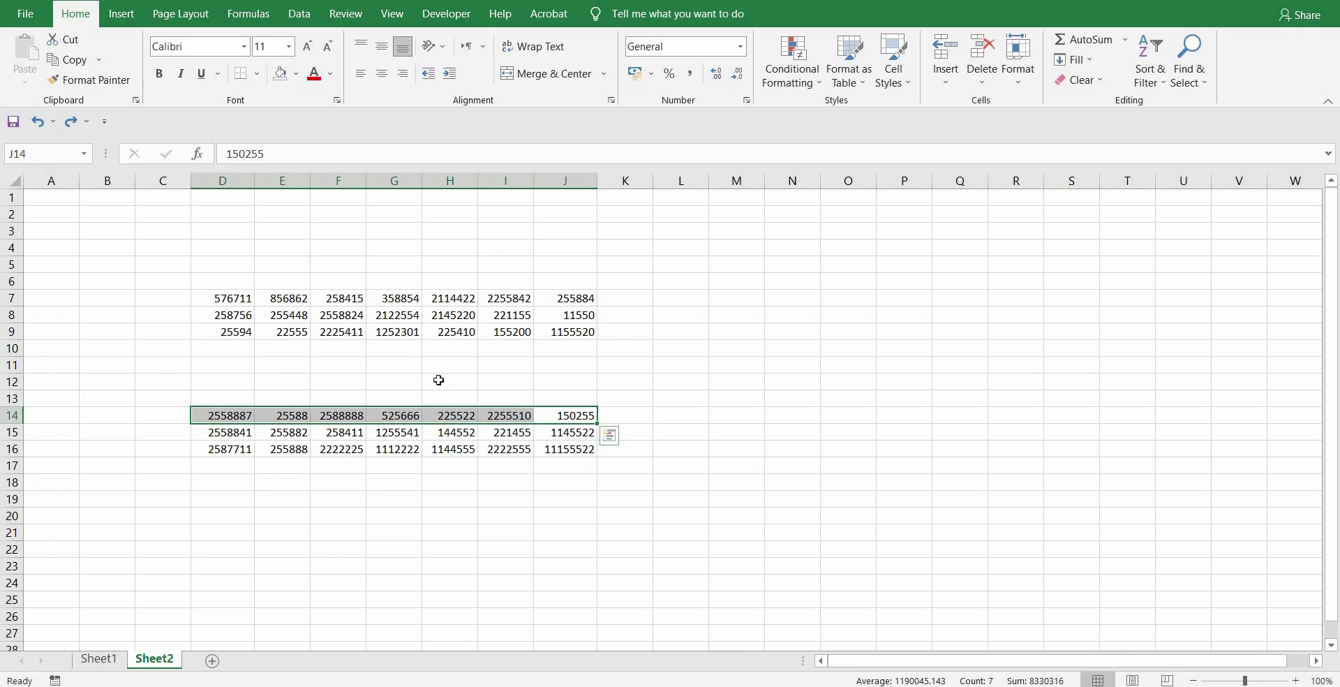
left_click(351, 333)
left_click(395, 334, "ctrl")
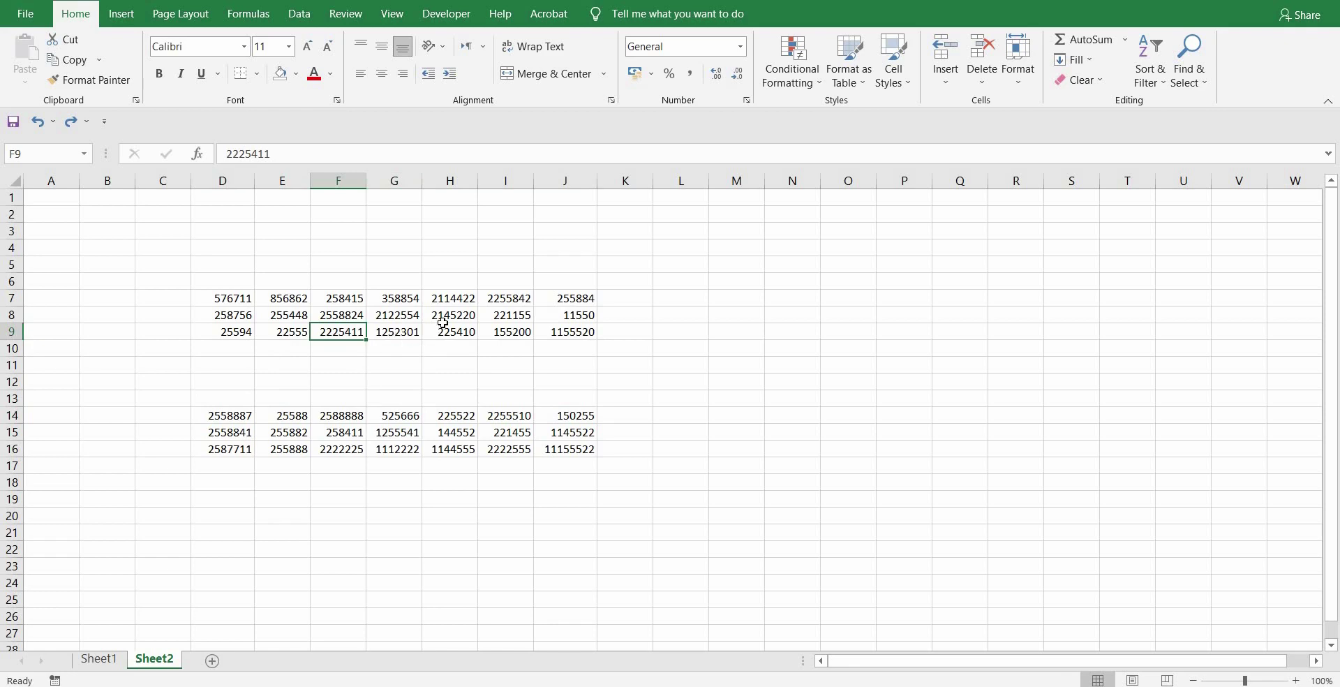
left_click(506, 334, "ctrl")
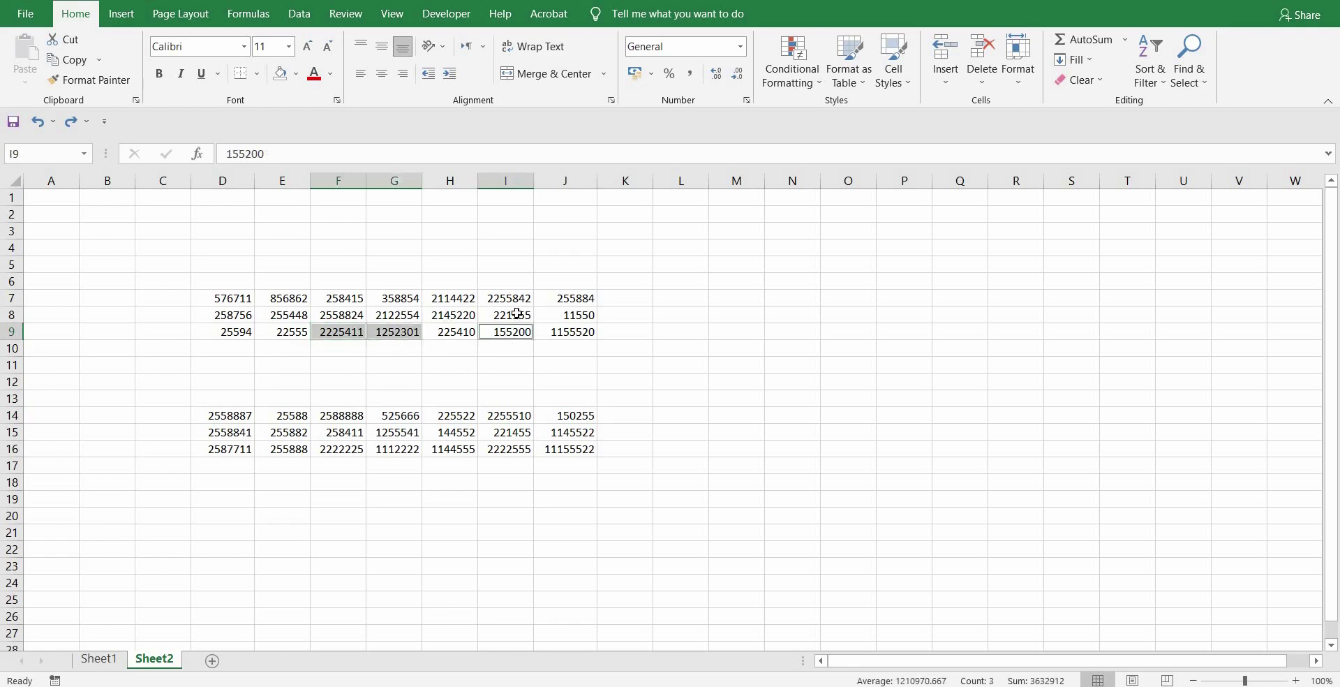
left_click(508, 314, "ctrl")
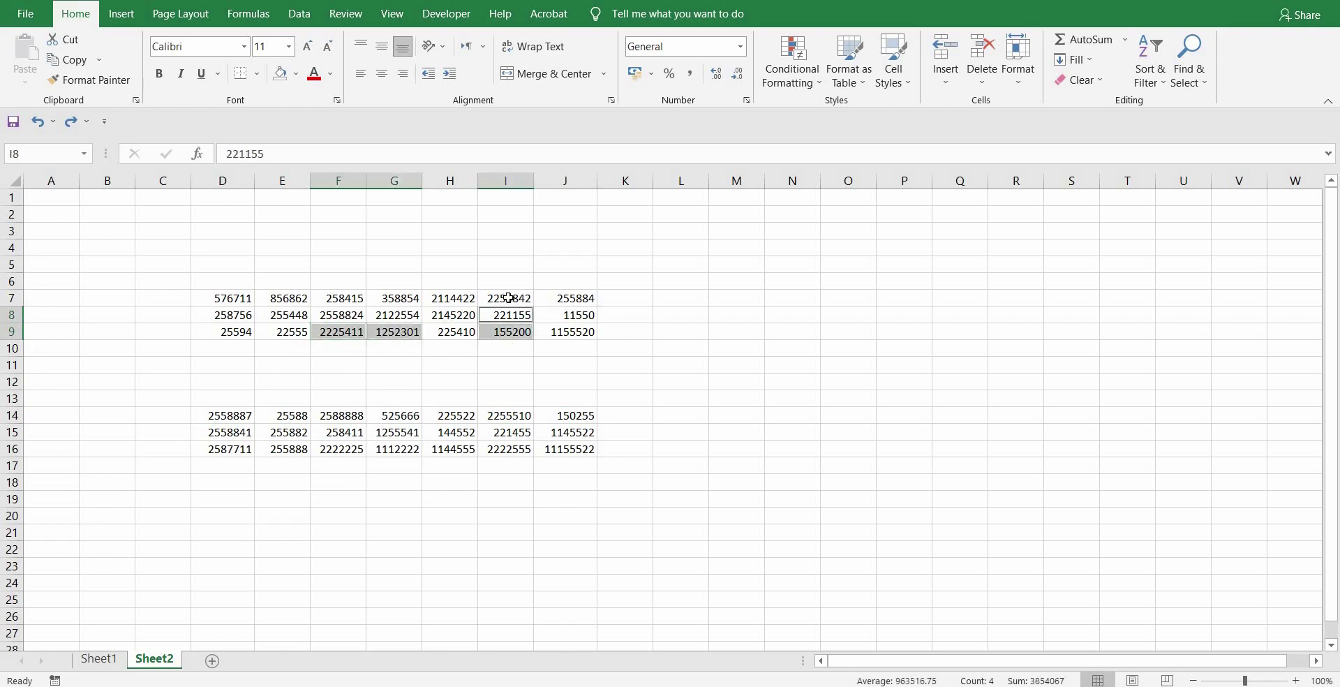
left_click(401, 296, "ctrl")
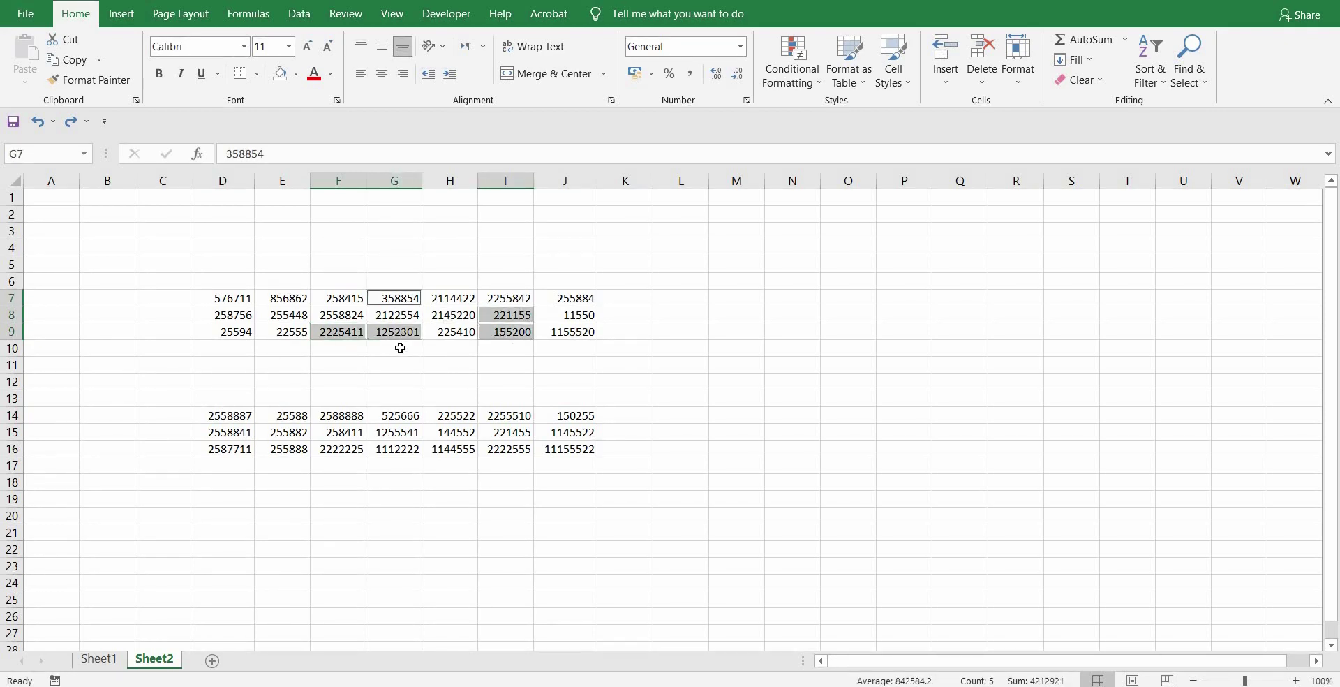
left_click(355, 447, "ctrl")
left_click(352, 433, "ctrl")
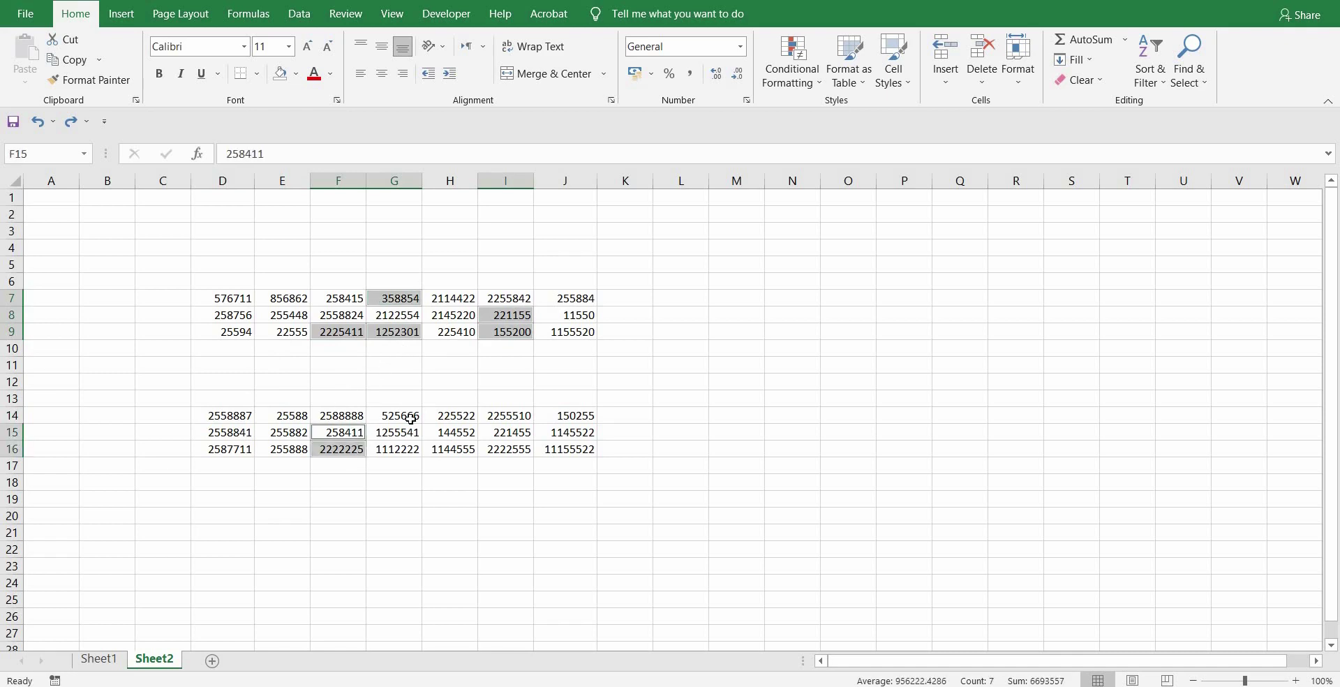
left_click(411, 417, "ctrl")
left_click(413, 435, "ctrl")
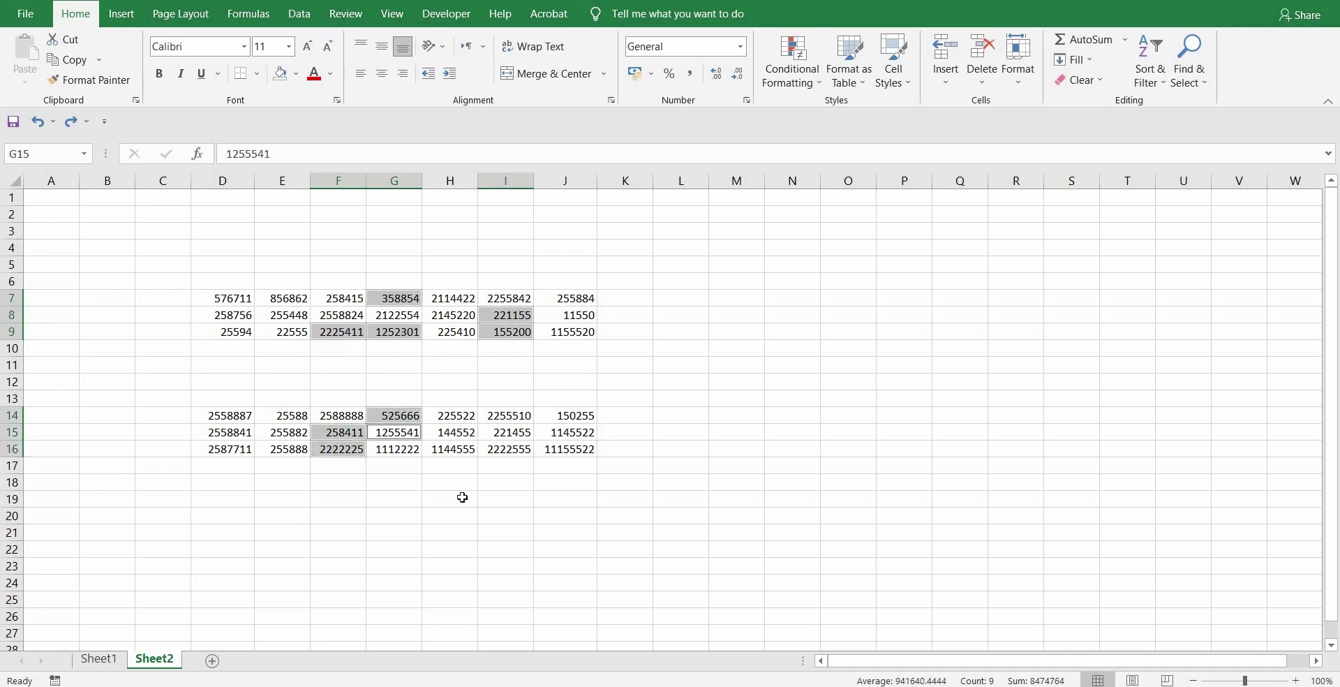
left_click(463, 498)
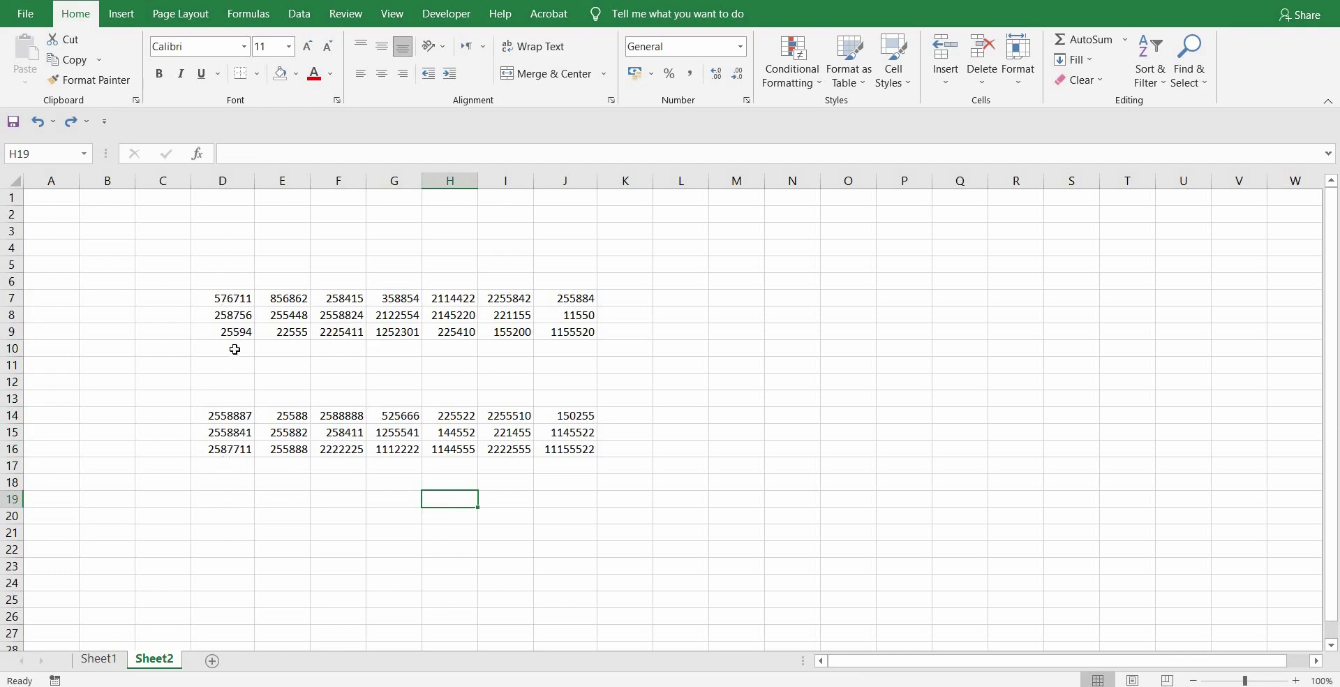
- AutoSum D14:D16 into D17, then delete that total
left_click(237, 471)
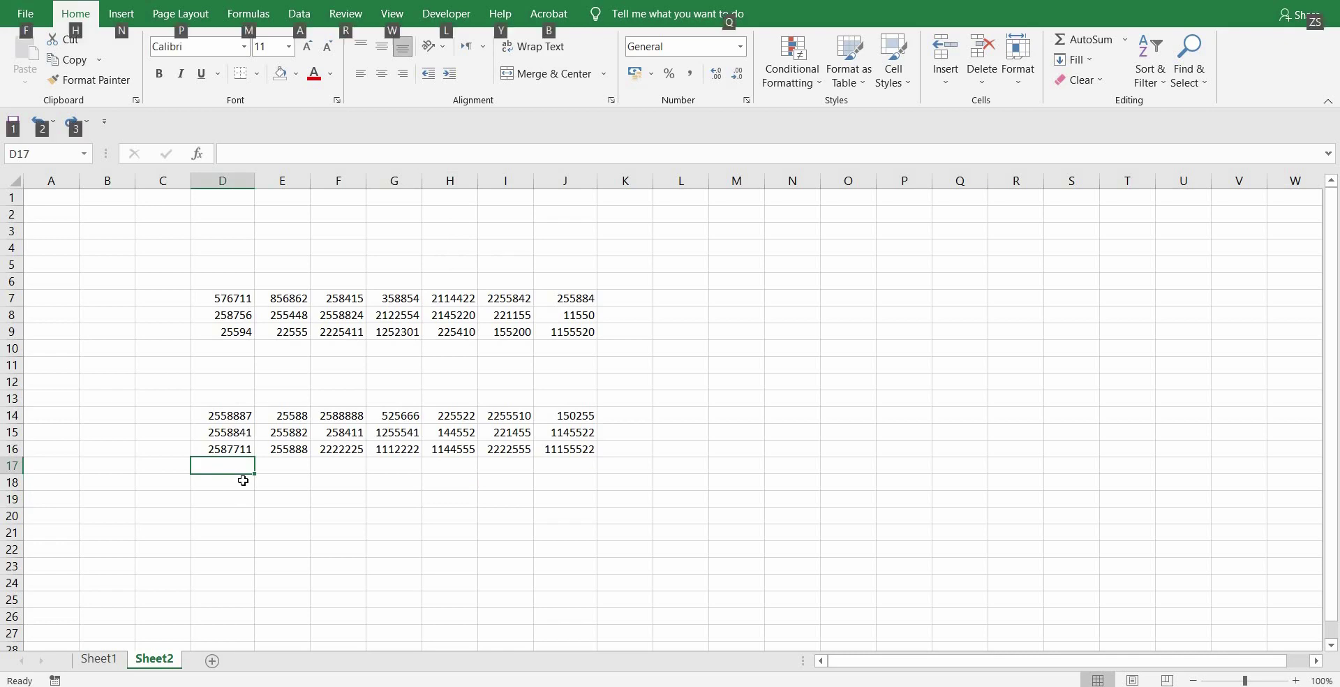
key("alt+equal")
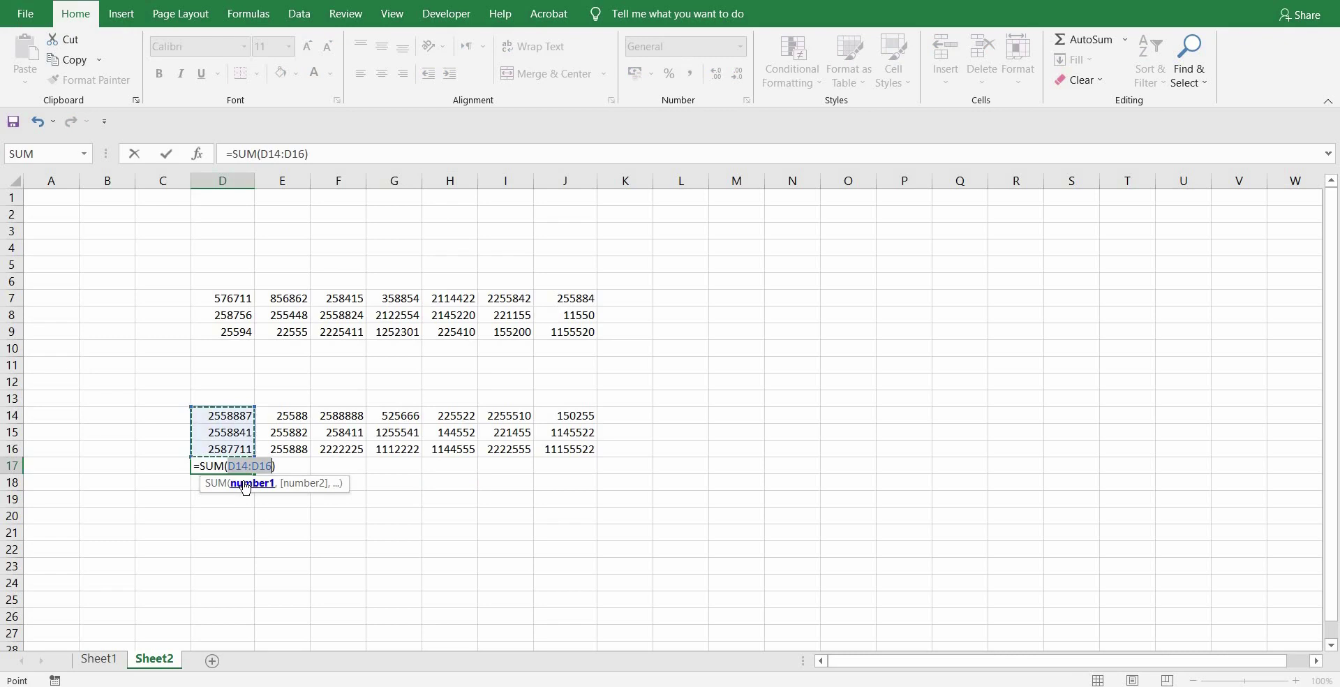
key("Return")
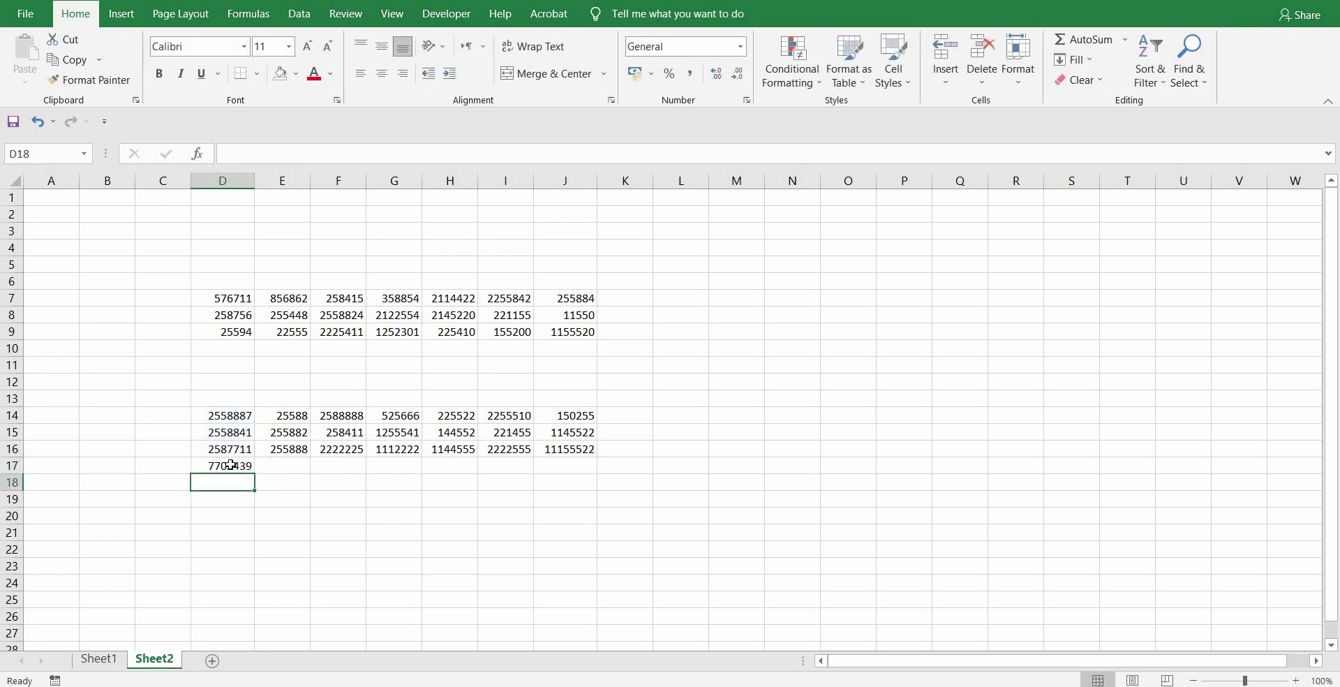
left_click(230, 464)
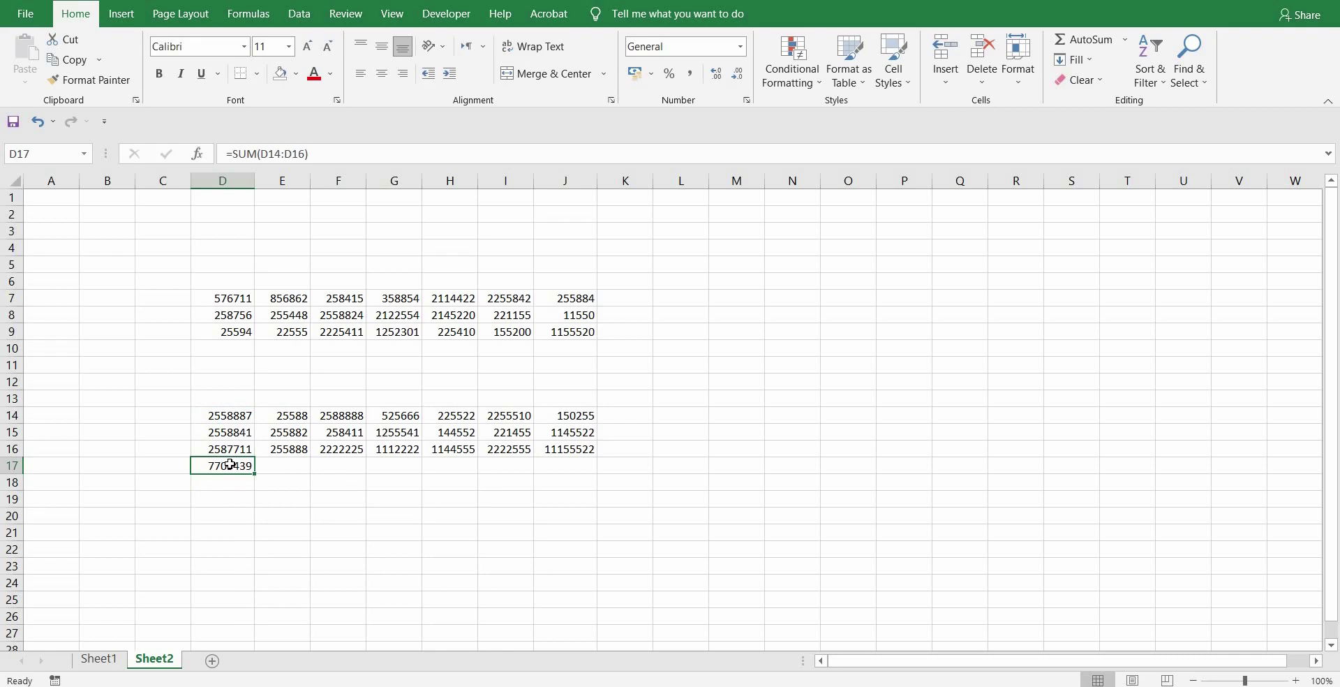
key("Delete")
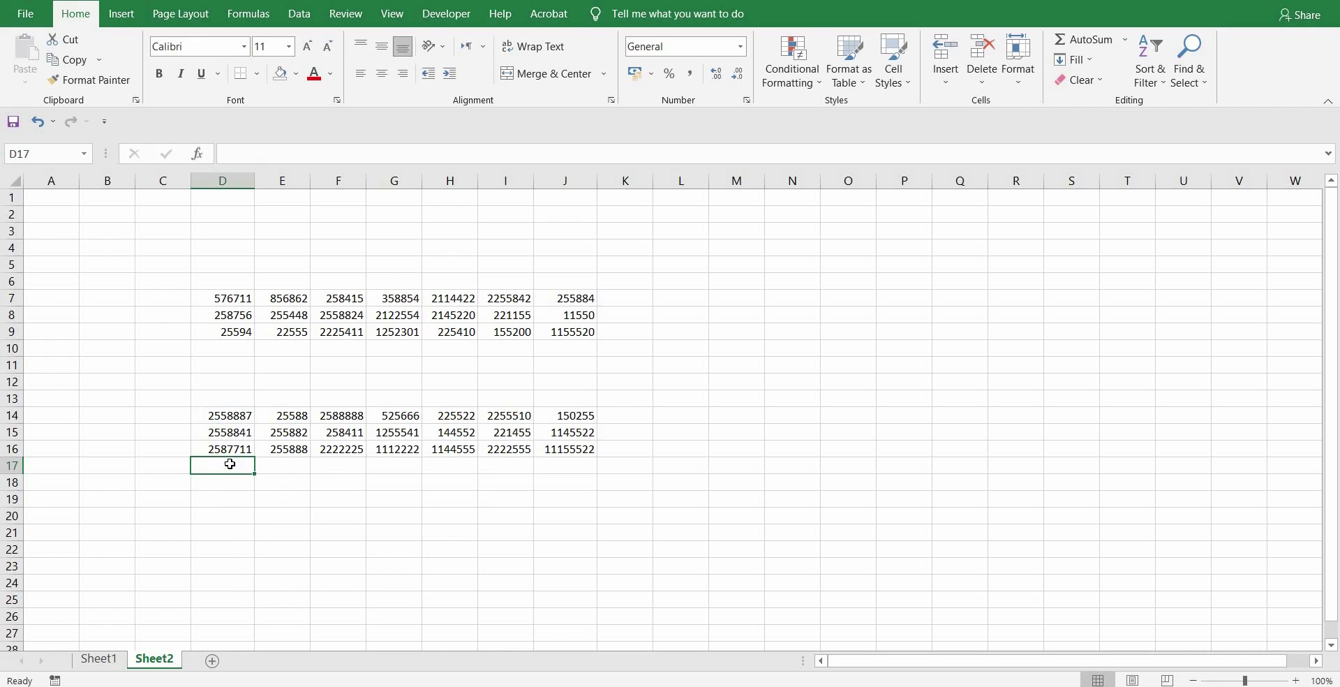
- AutoSum D7:D9 into D10, then clear D10 again
left_click(227, 346)
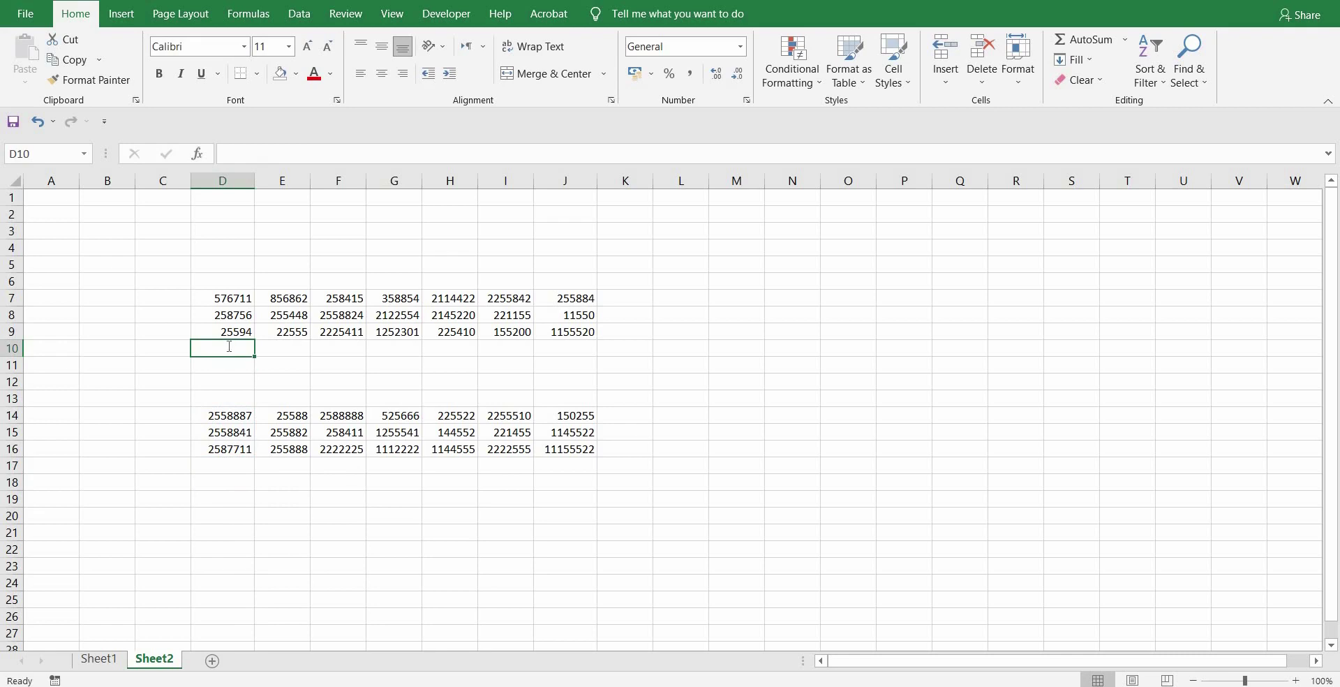
key("alt+equal")
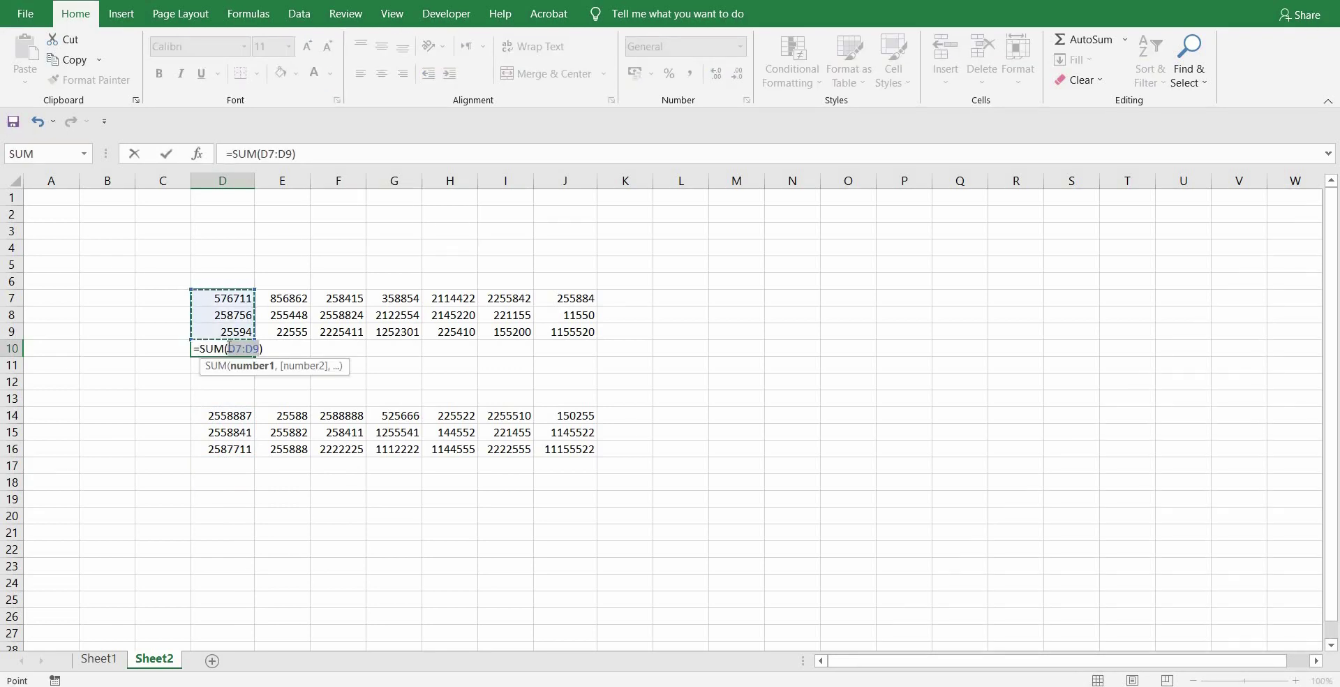
key("Return")
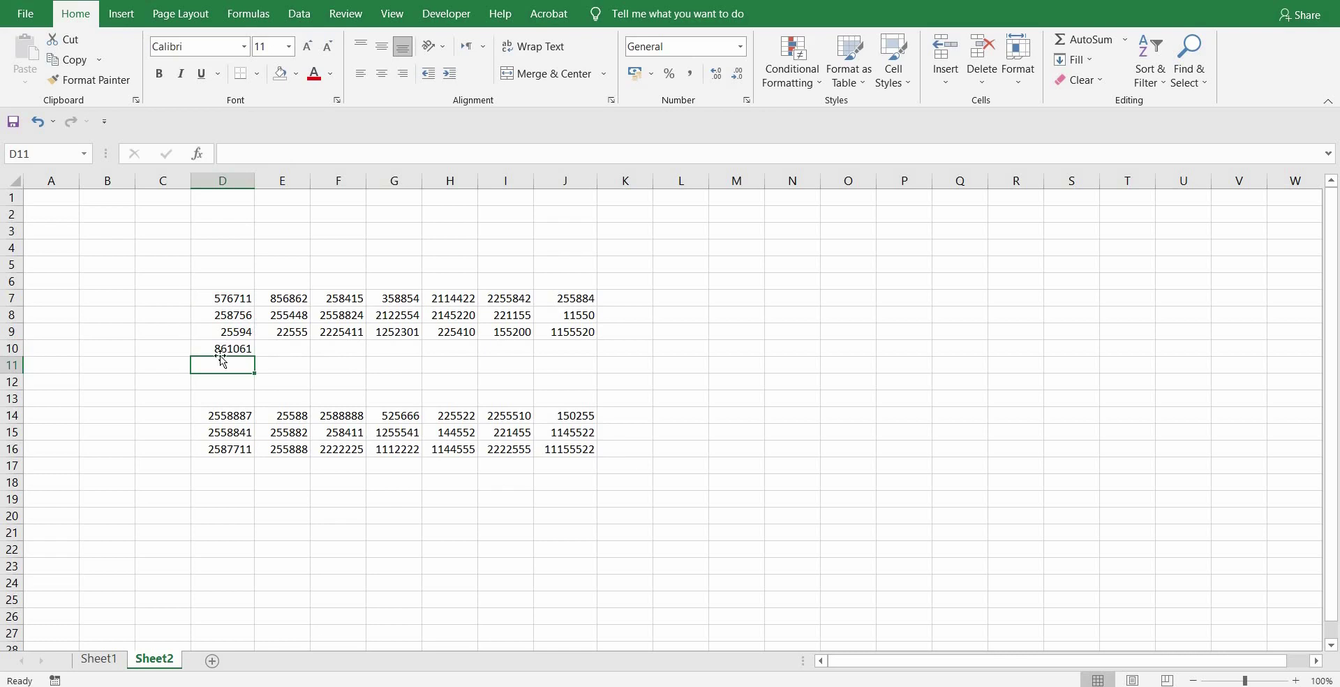
left_click(220, 350)
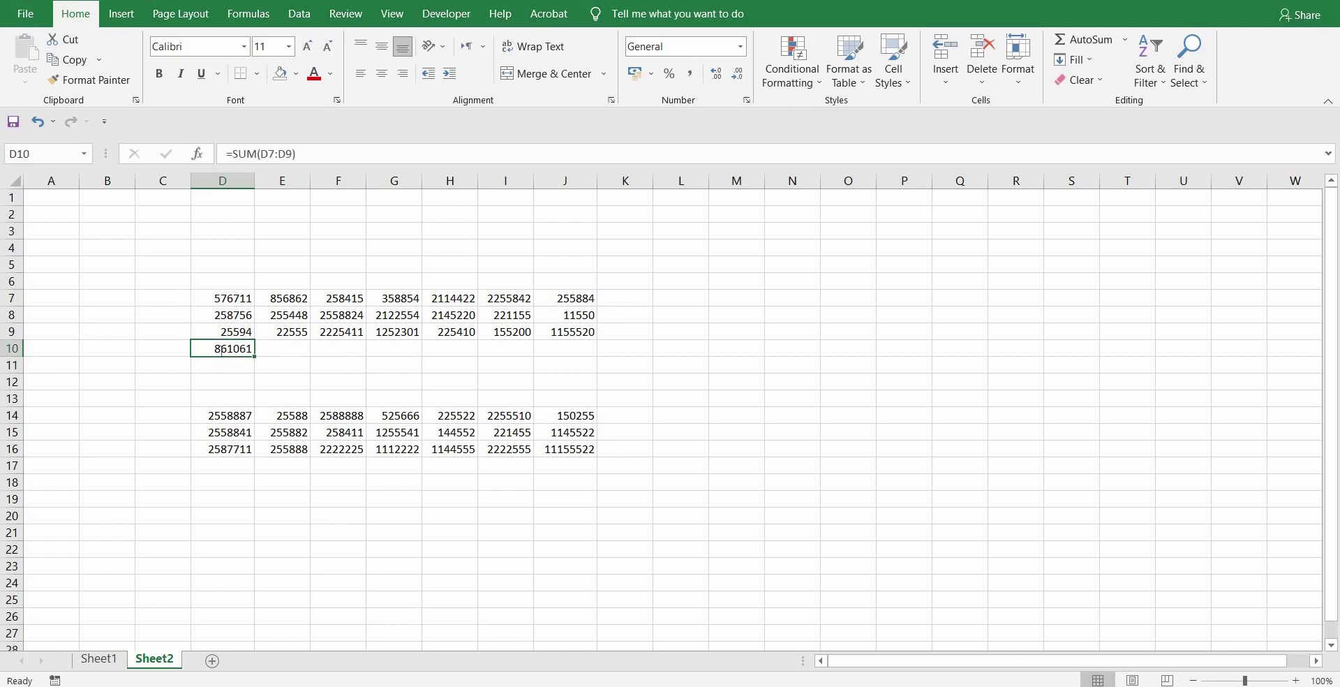
key("BackSpace")
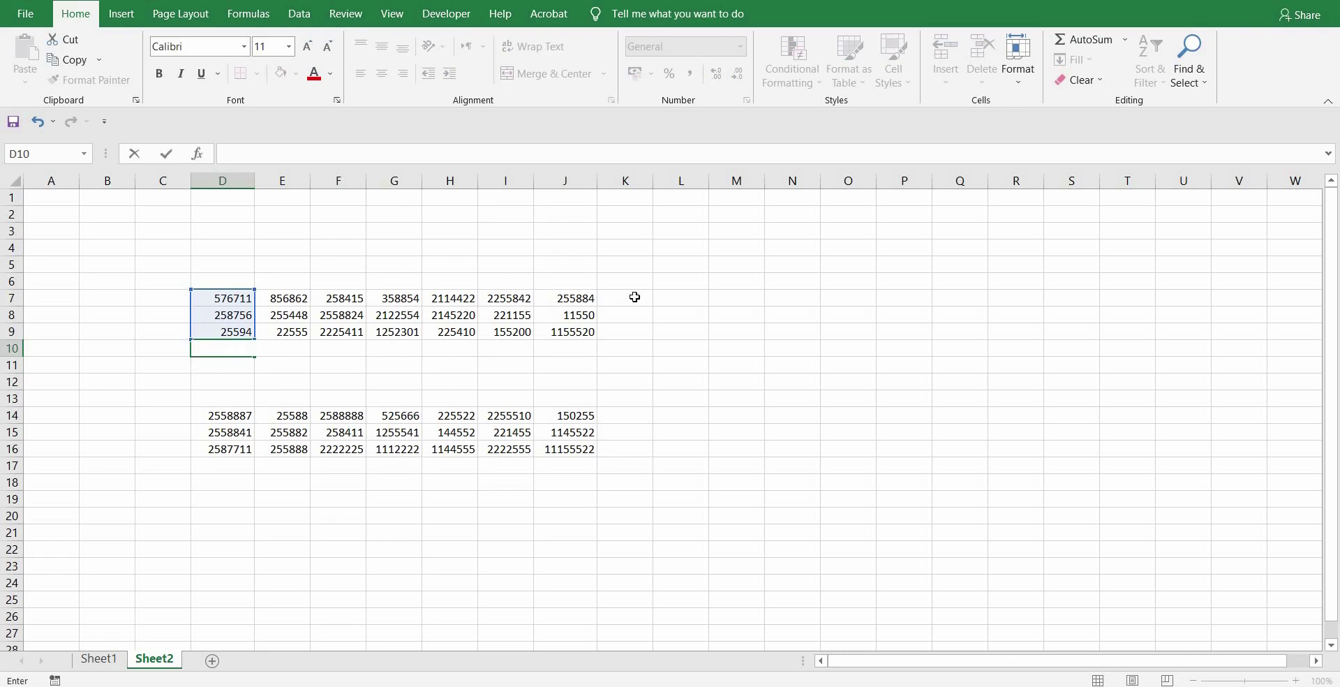
- AutoSum row 7 into K7 with =SUM(D7:J7), then delete the total
left_click(634, 297)
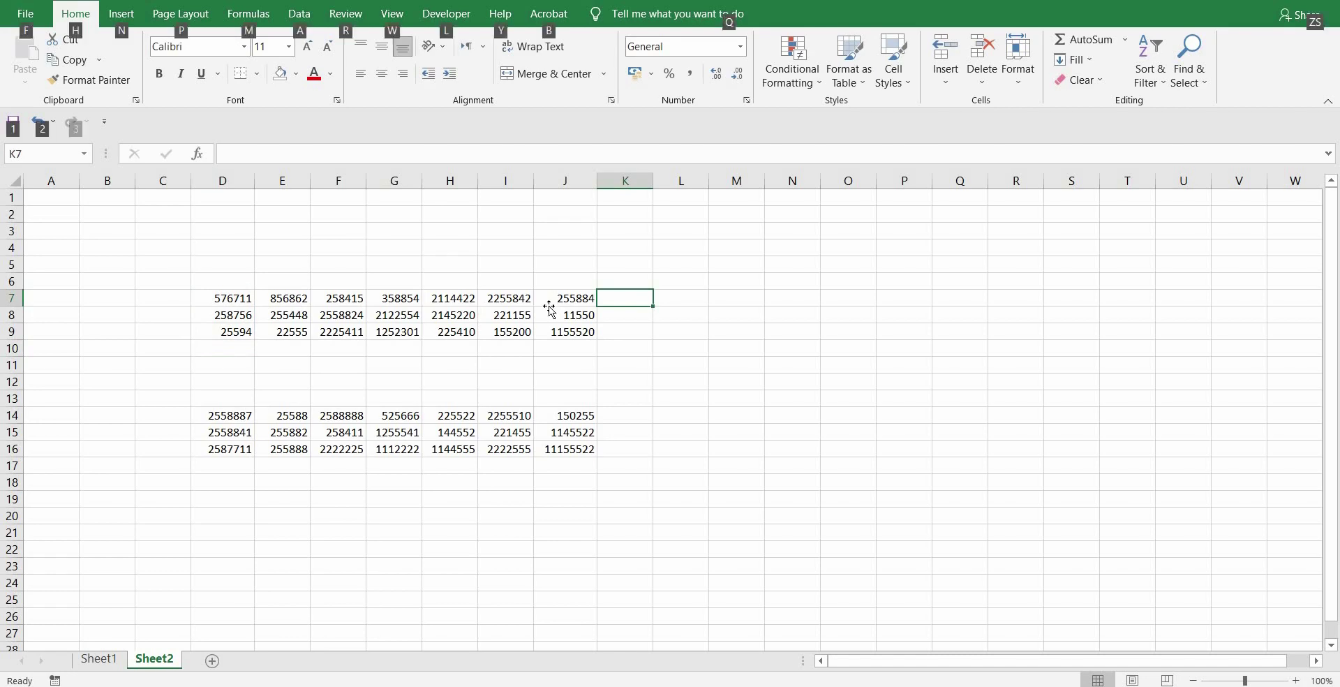
key("alt+equal")
key("Return")
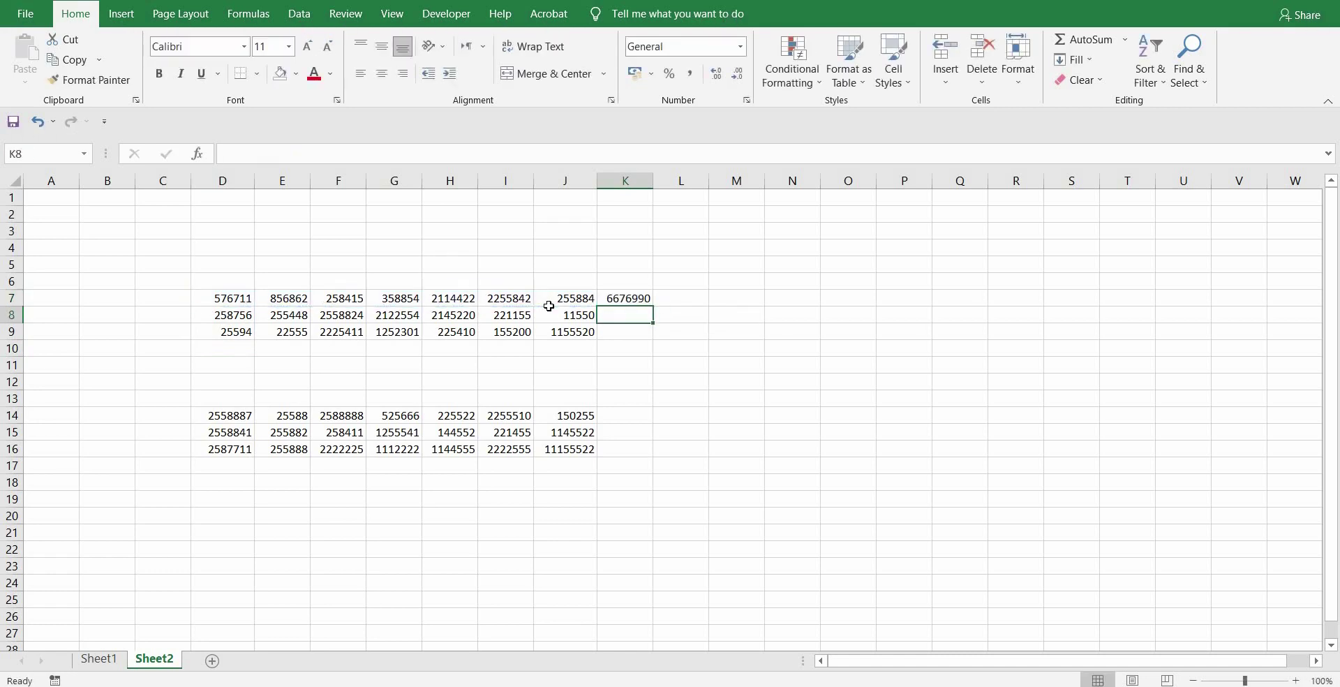
left_click(632, 300)
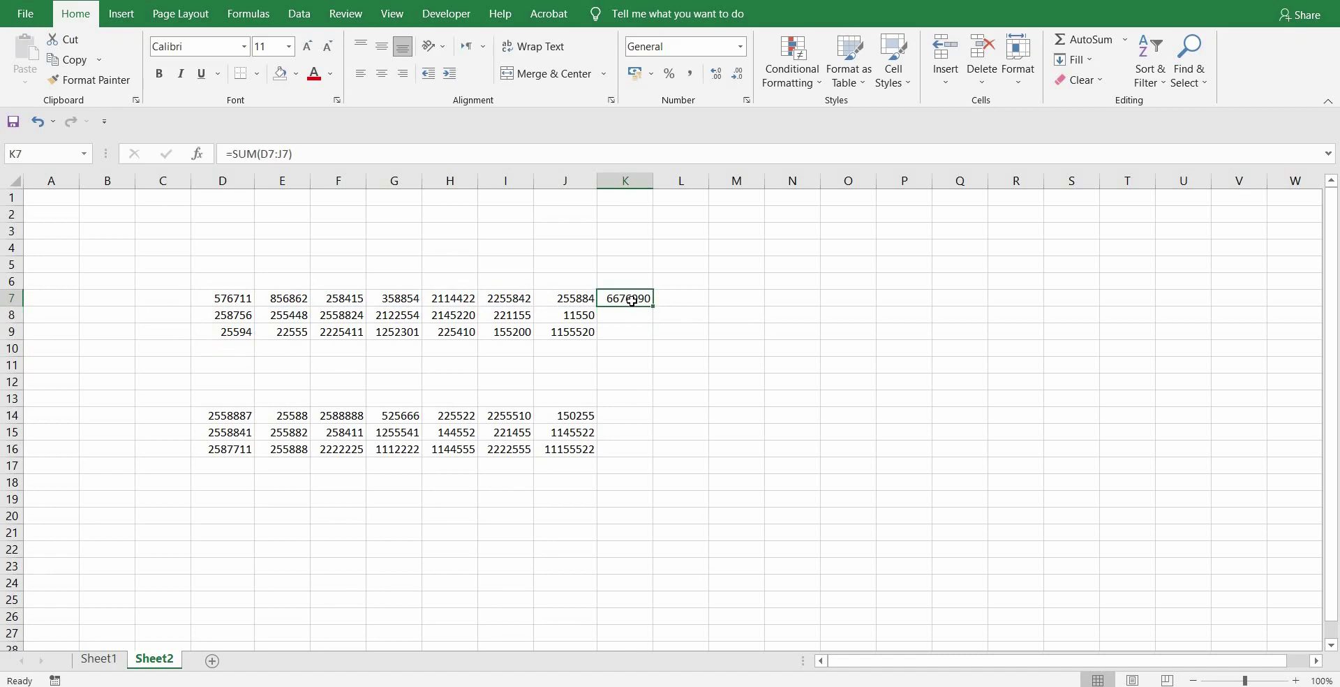
key("Delete")
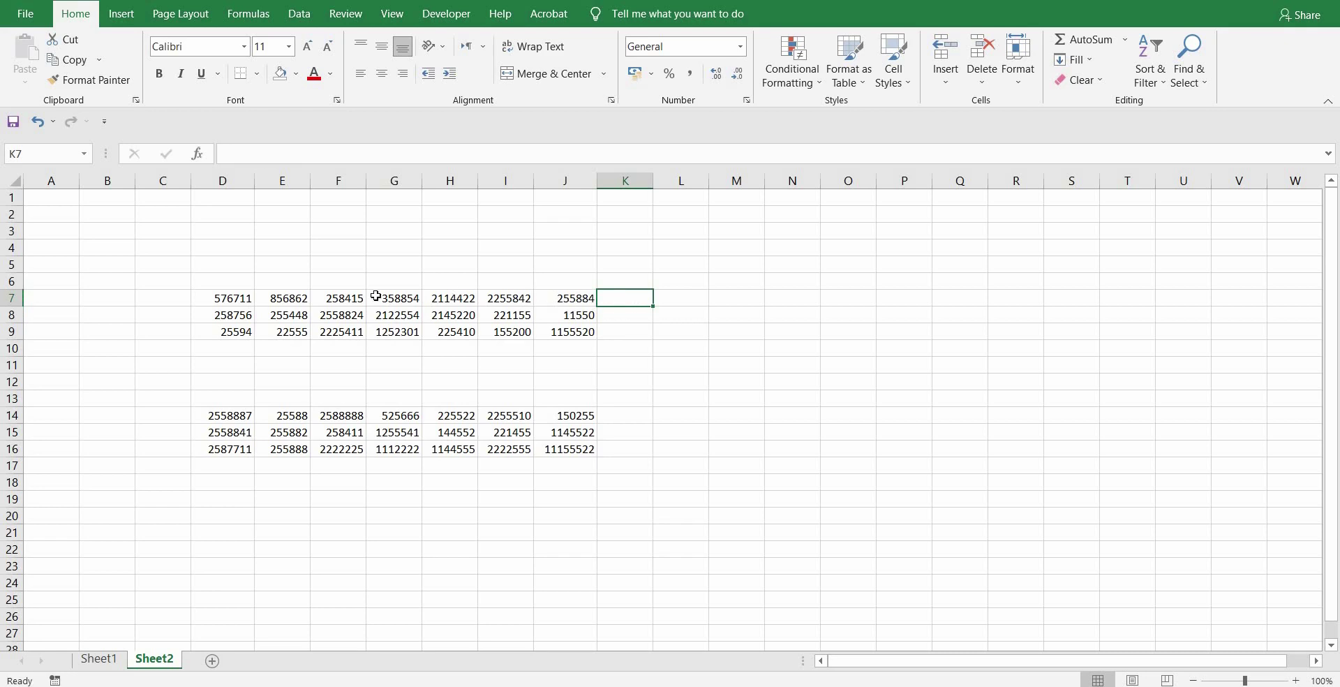
left_click(216, 296)
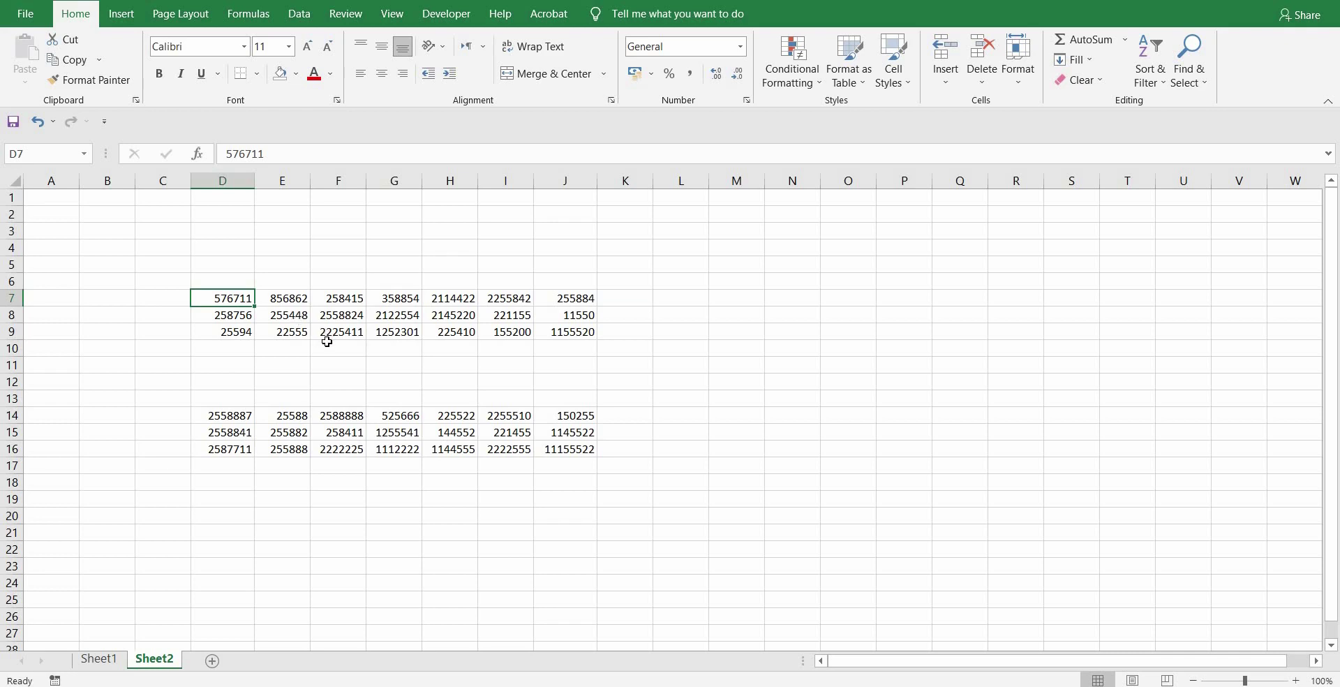
key("ctrl+c")
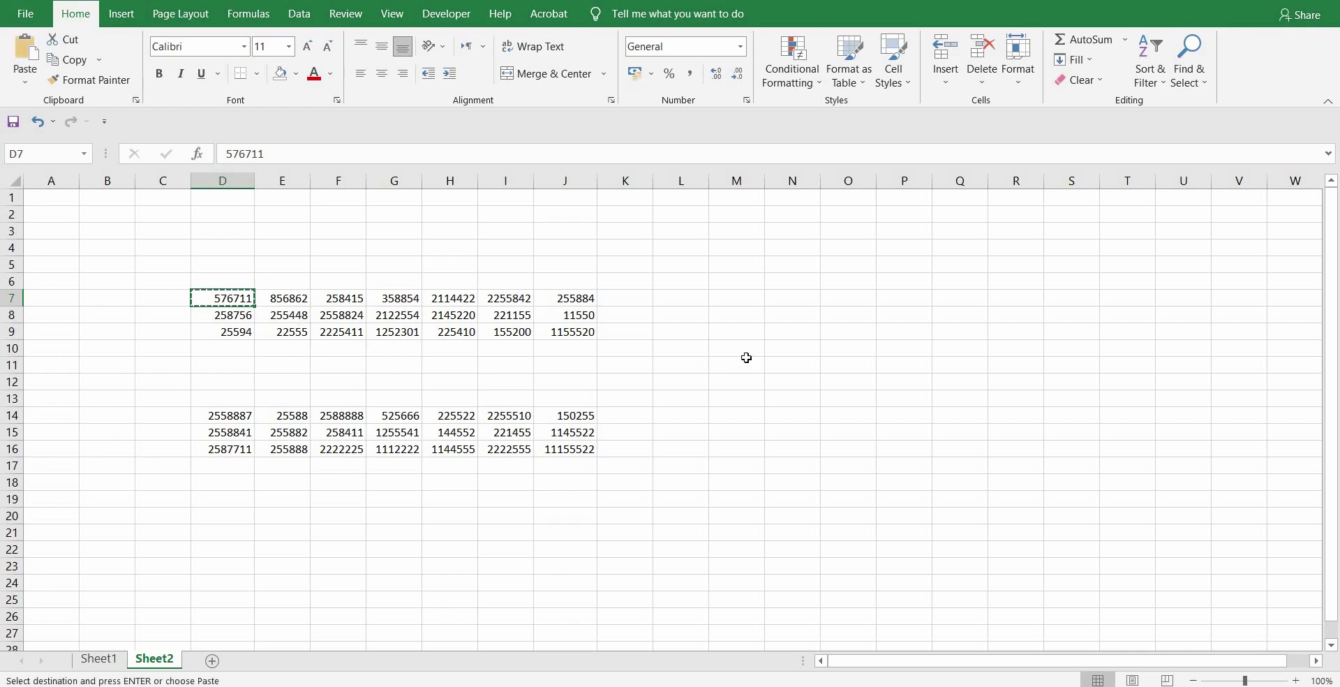
left_click(749, 343)
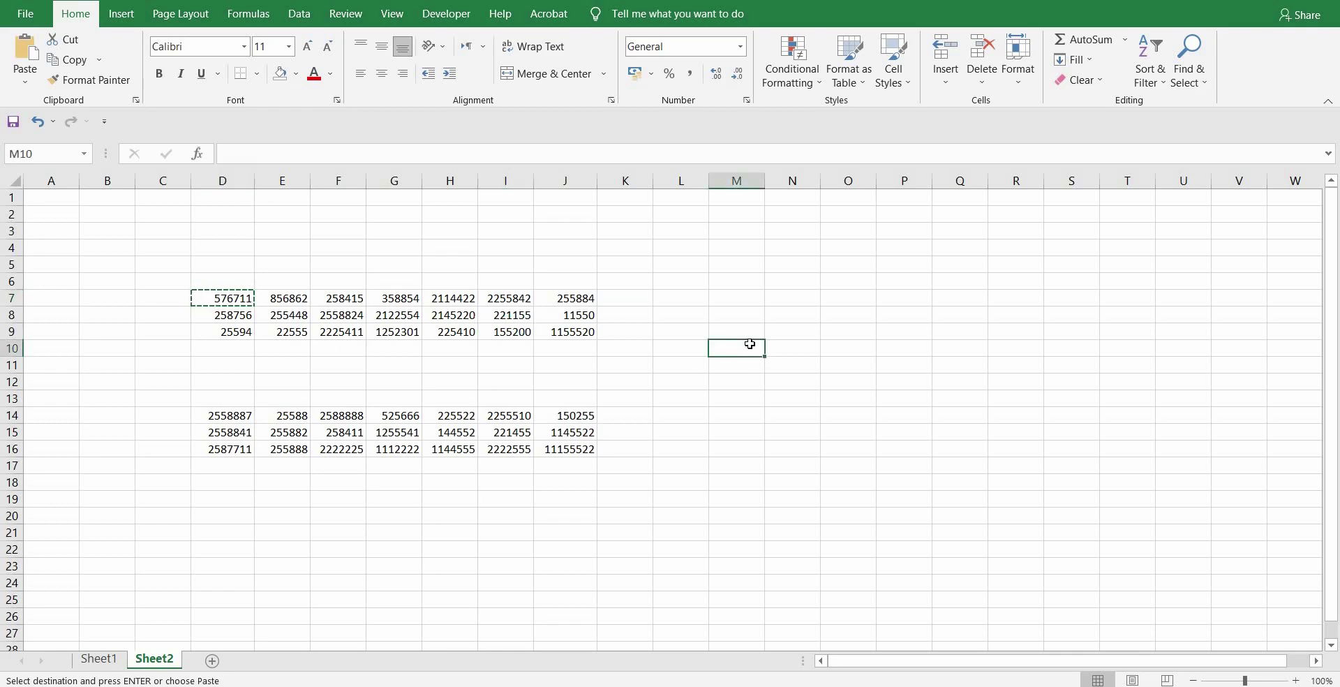
key("ctrl+v")
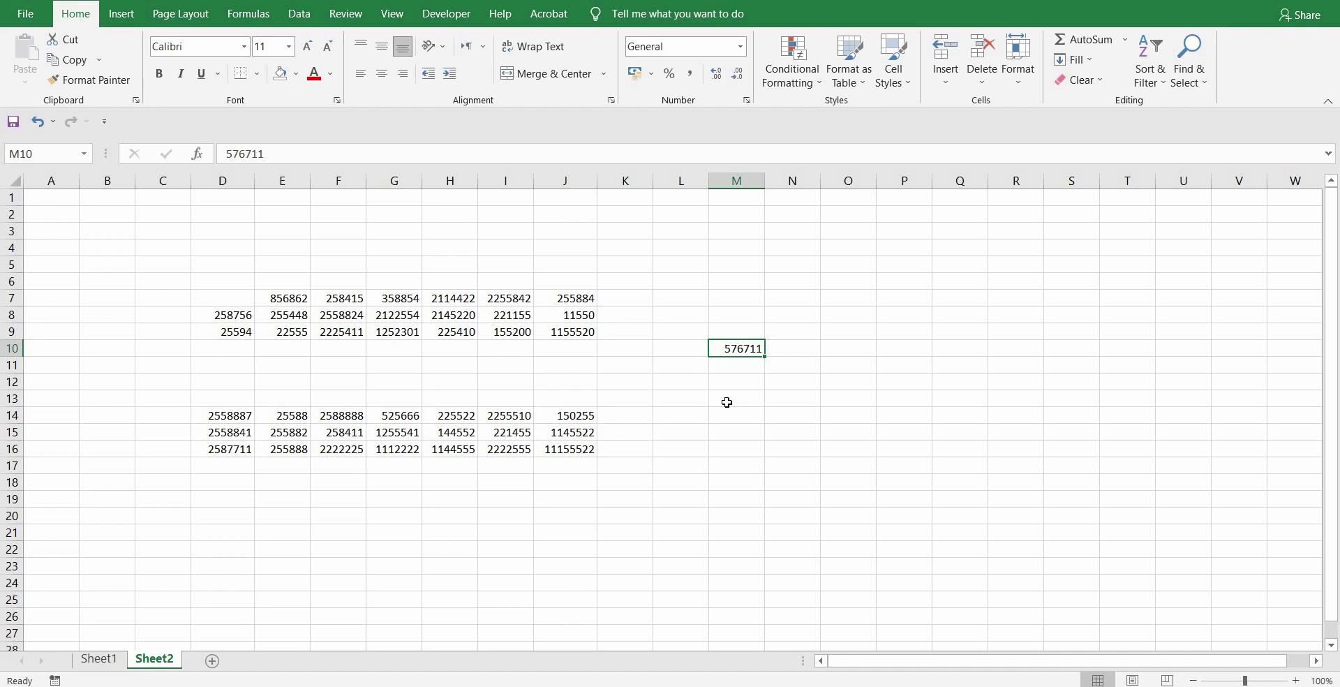
key("ctrl+z")
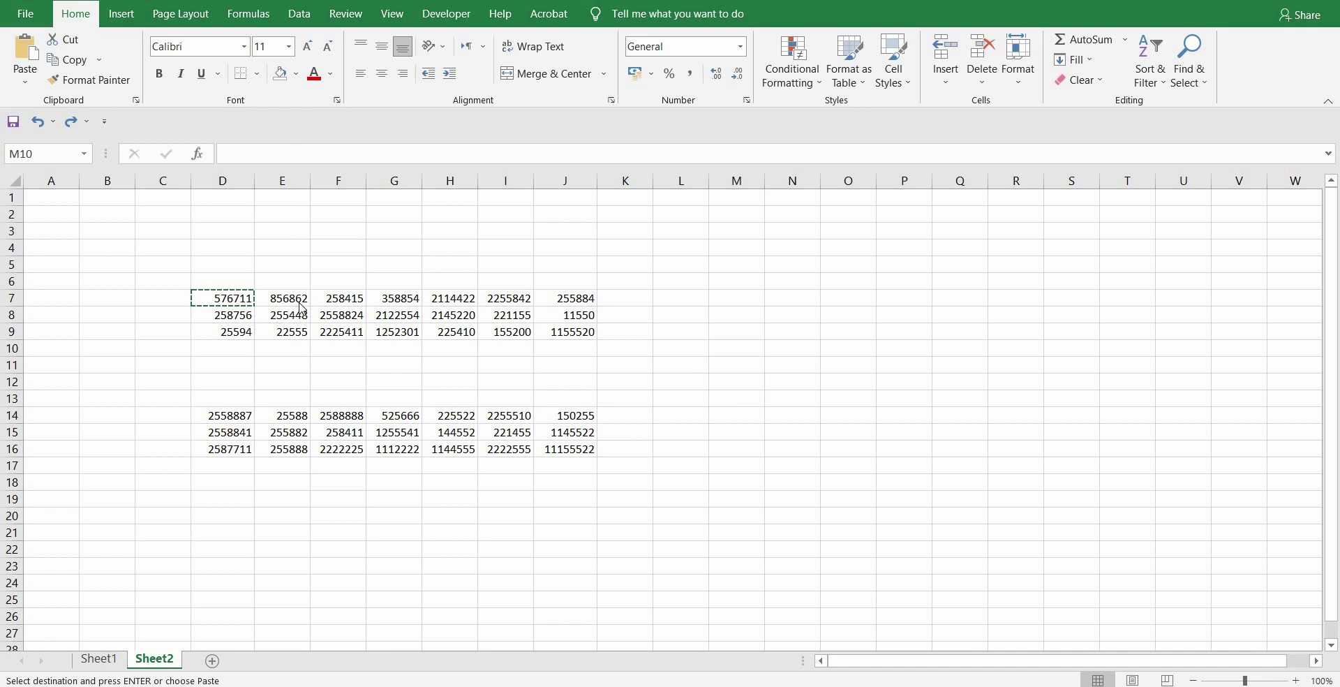
left_click(300, 298)
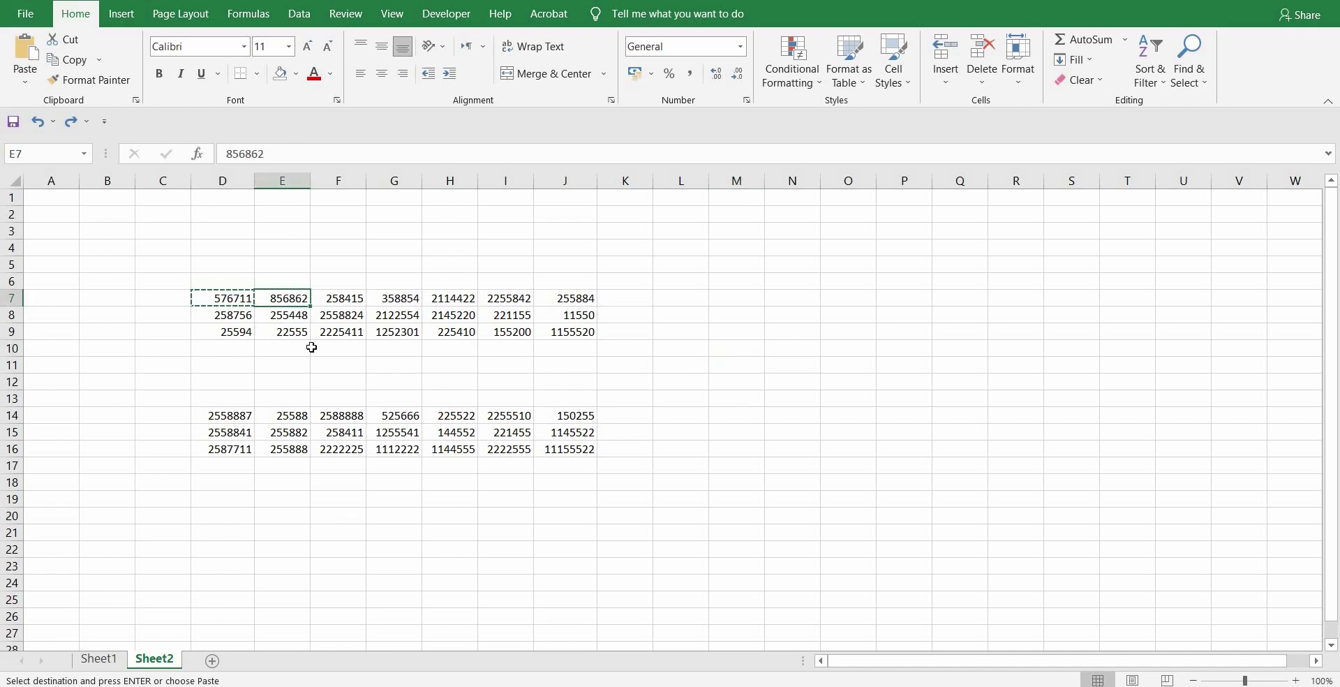
key("ctrl+c")
left_click(687, 497)
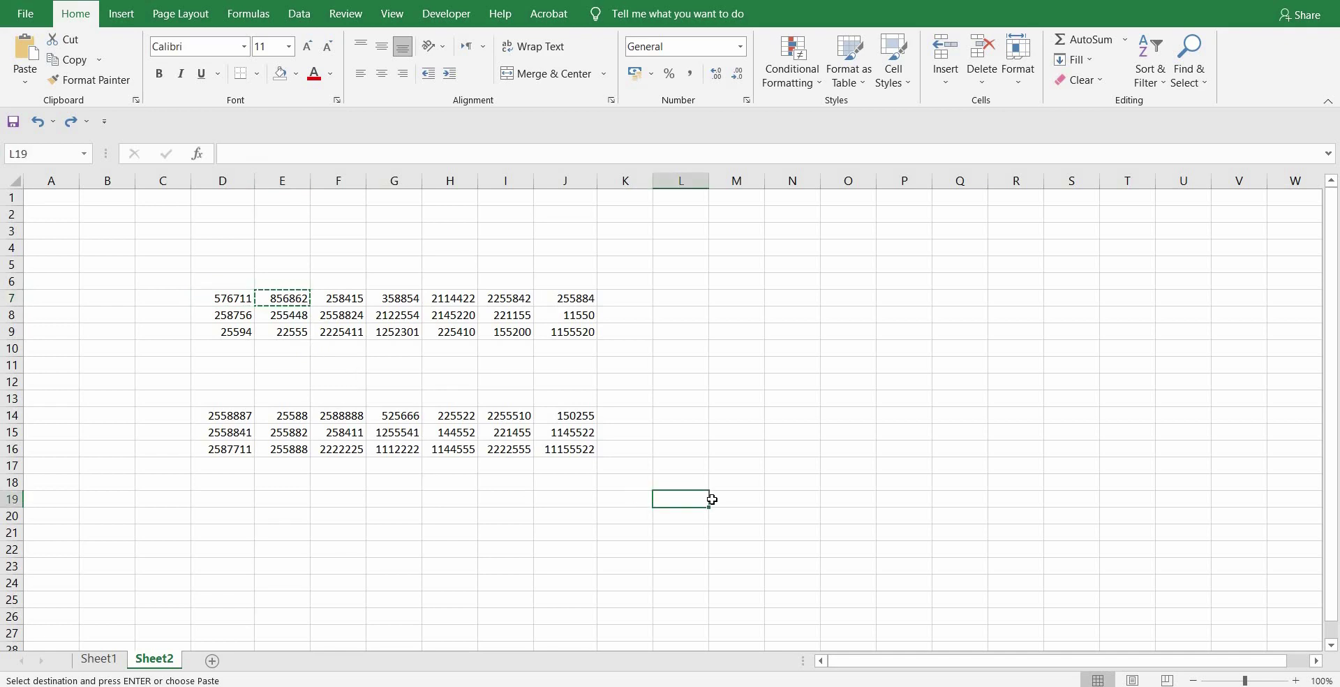
key("ctrl+v")
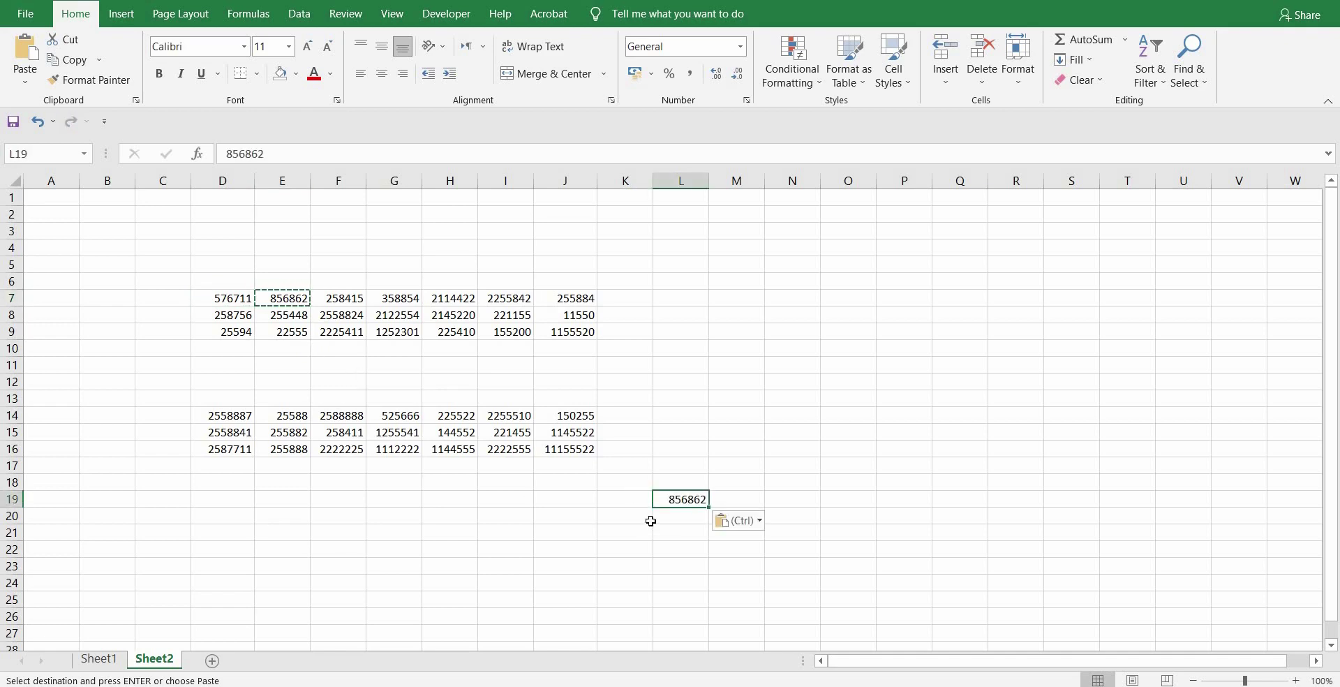
key("ctrl+z")
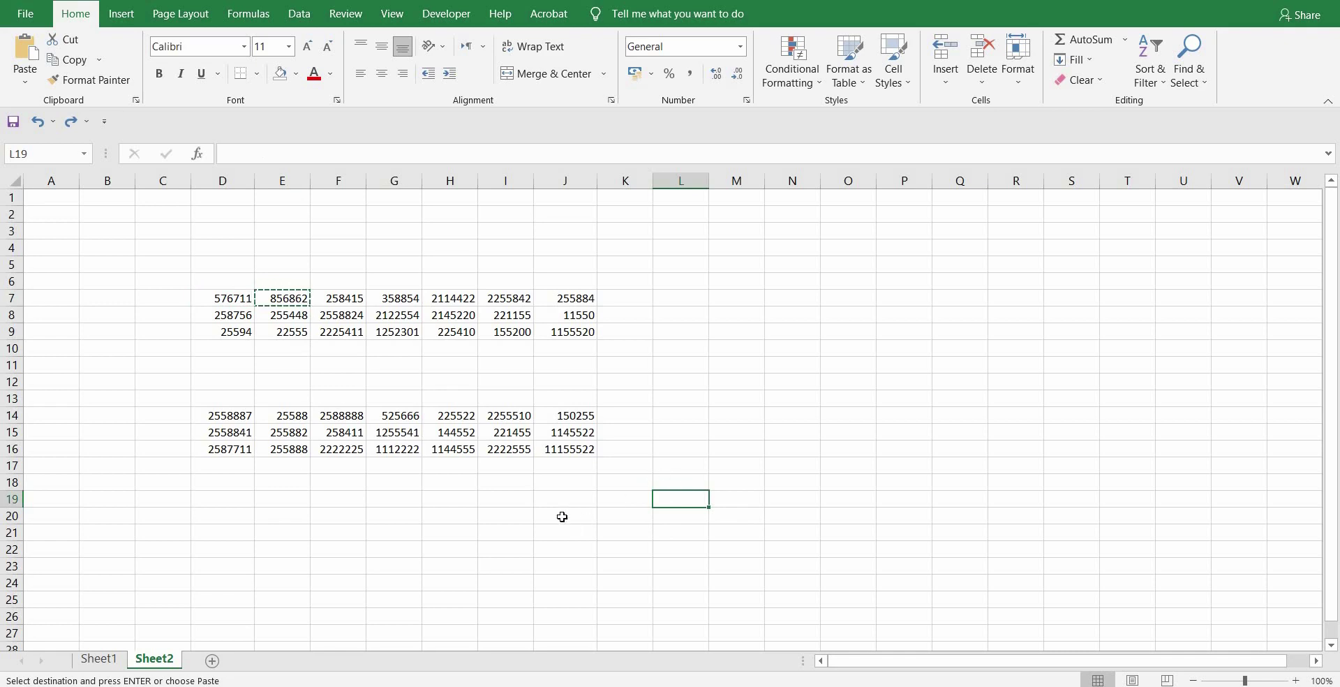
left_click(681, 318)
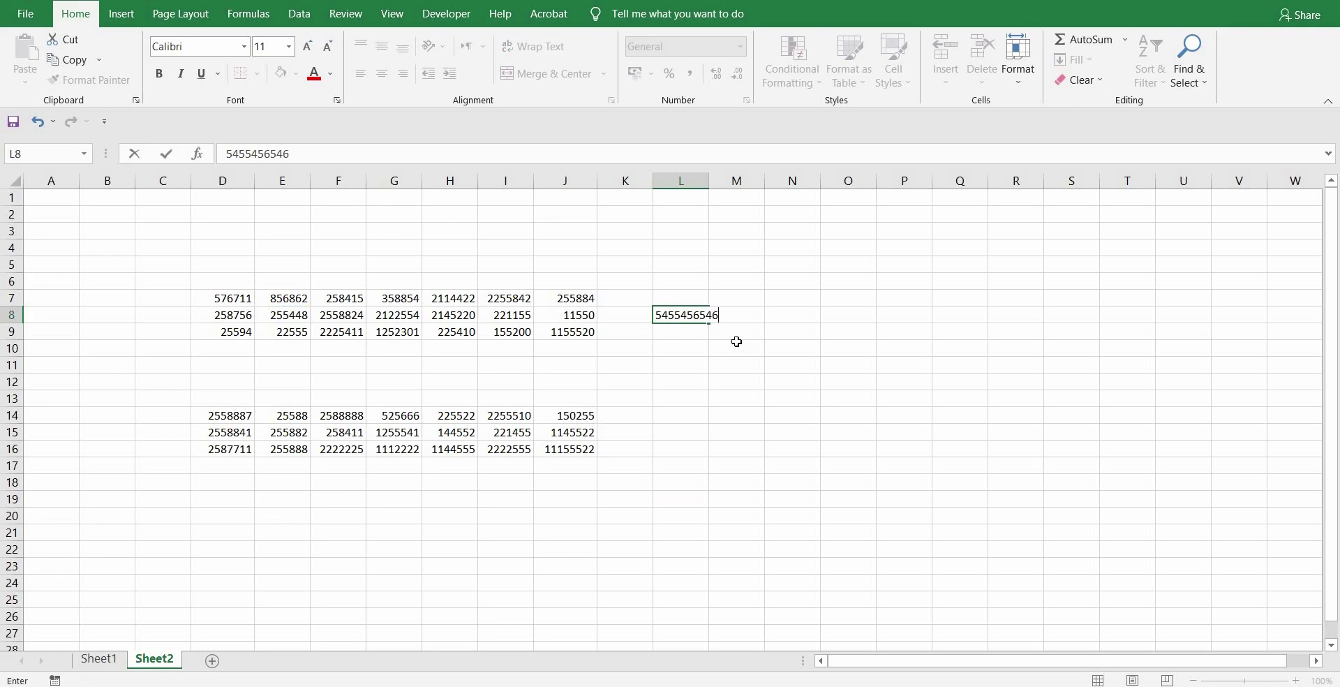
key("BackSpace")
key("BackSpace")
key("BackSpace")
key("BackSpace")
key("BackSpace")
key("BackSpace")
key("BackSpace")
key("BackSpace")
key("BackSpace")
key("BackSpace")
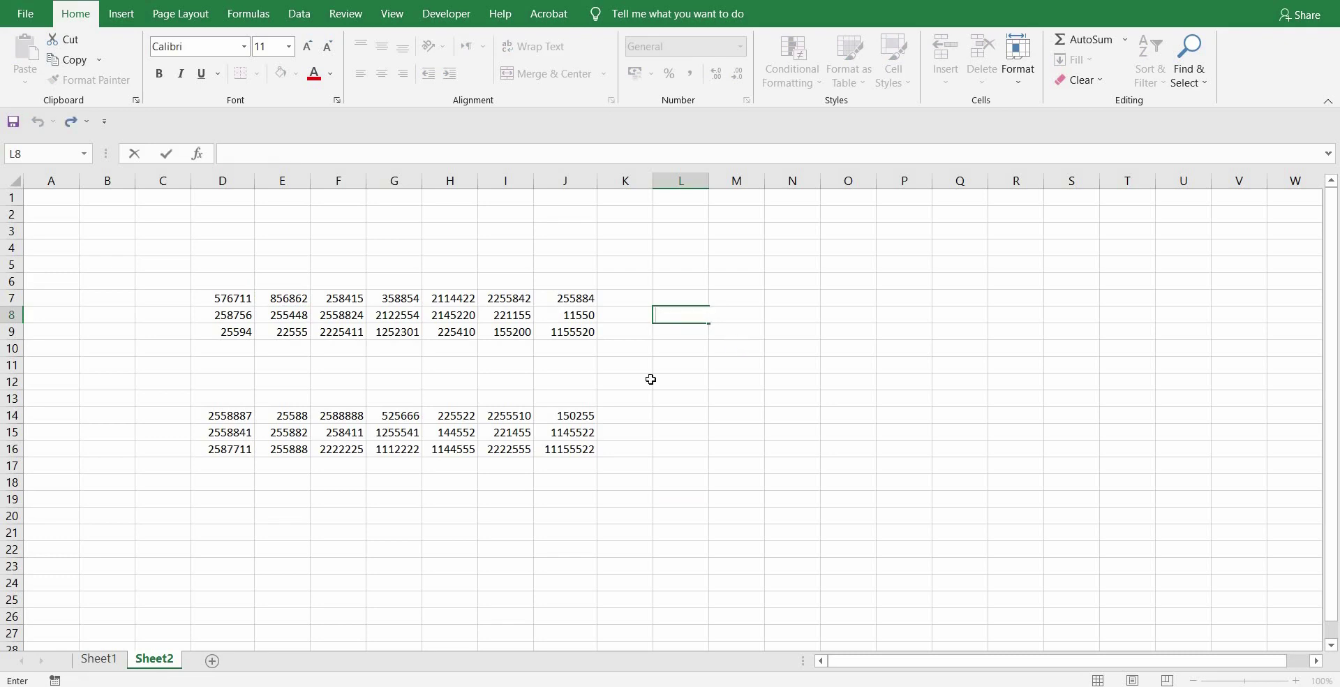
left_click(506, 483)
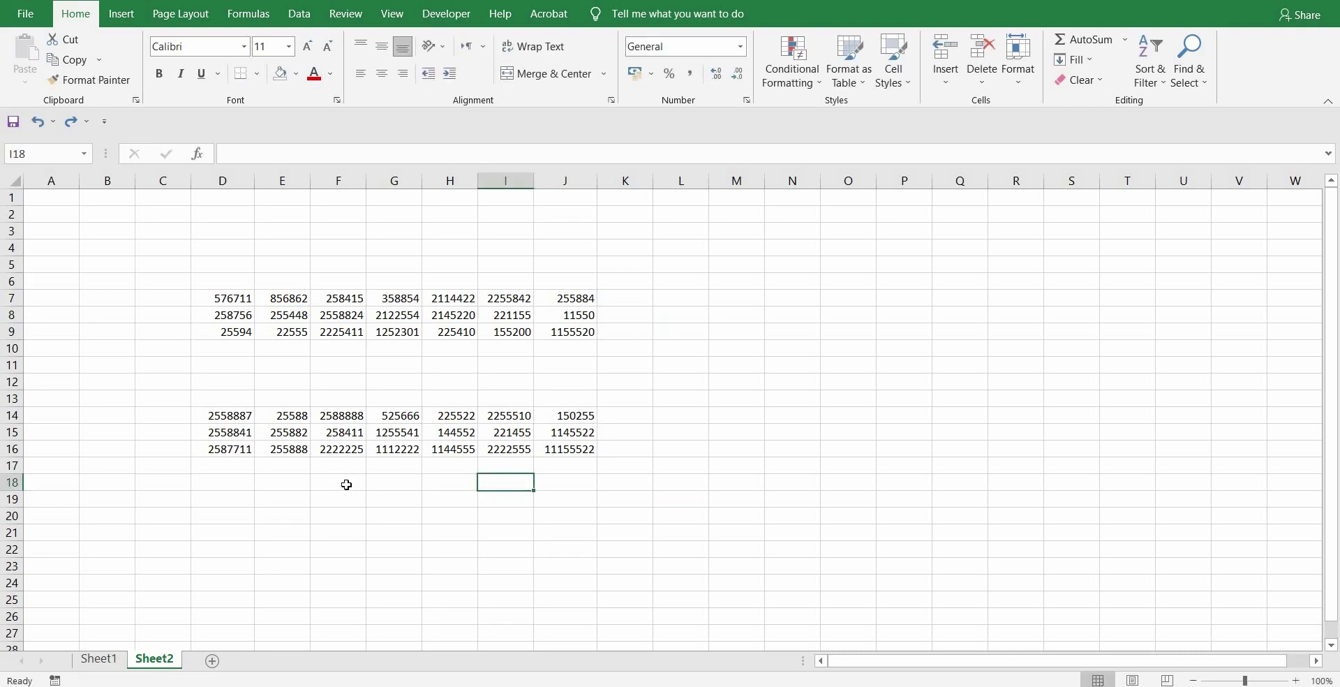
- Copy 2558887 from D14 and paste it into F22, undoing once and pasting again
left_click(350, 483)
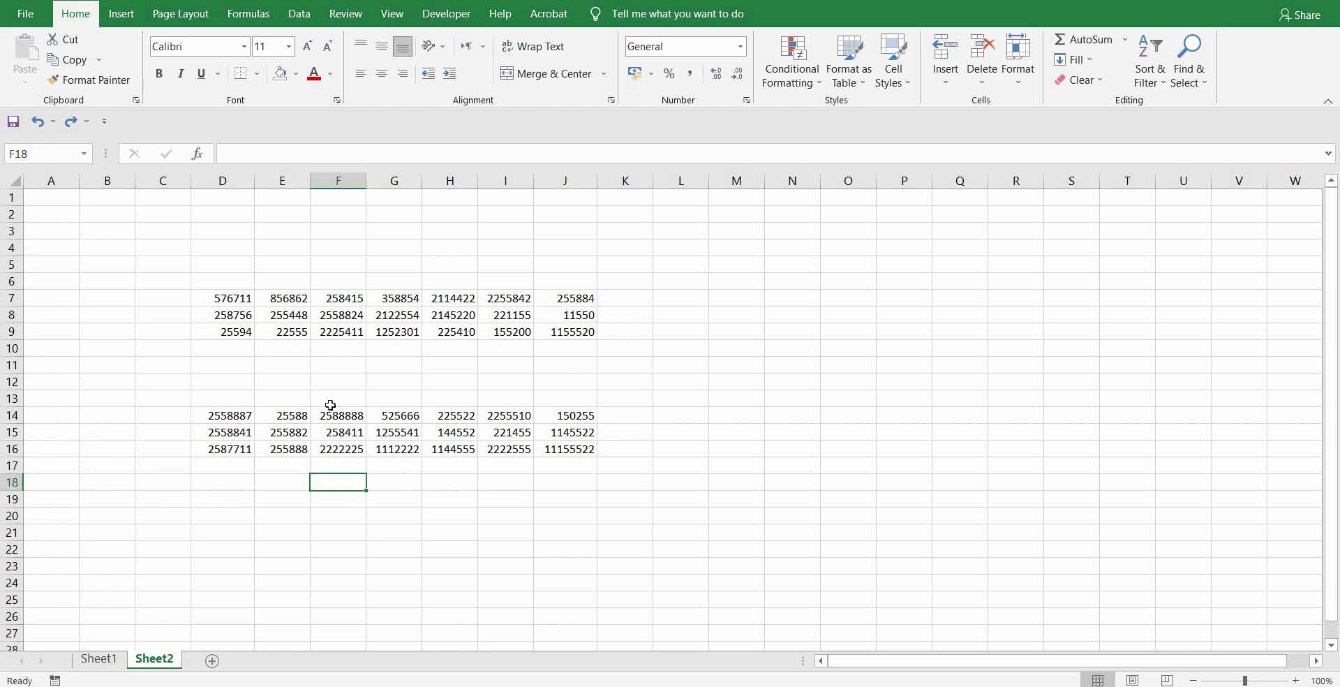
left_click(235, 417)
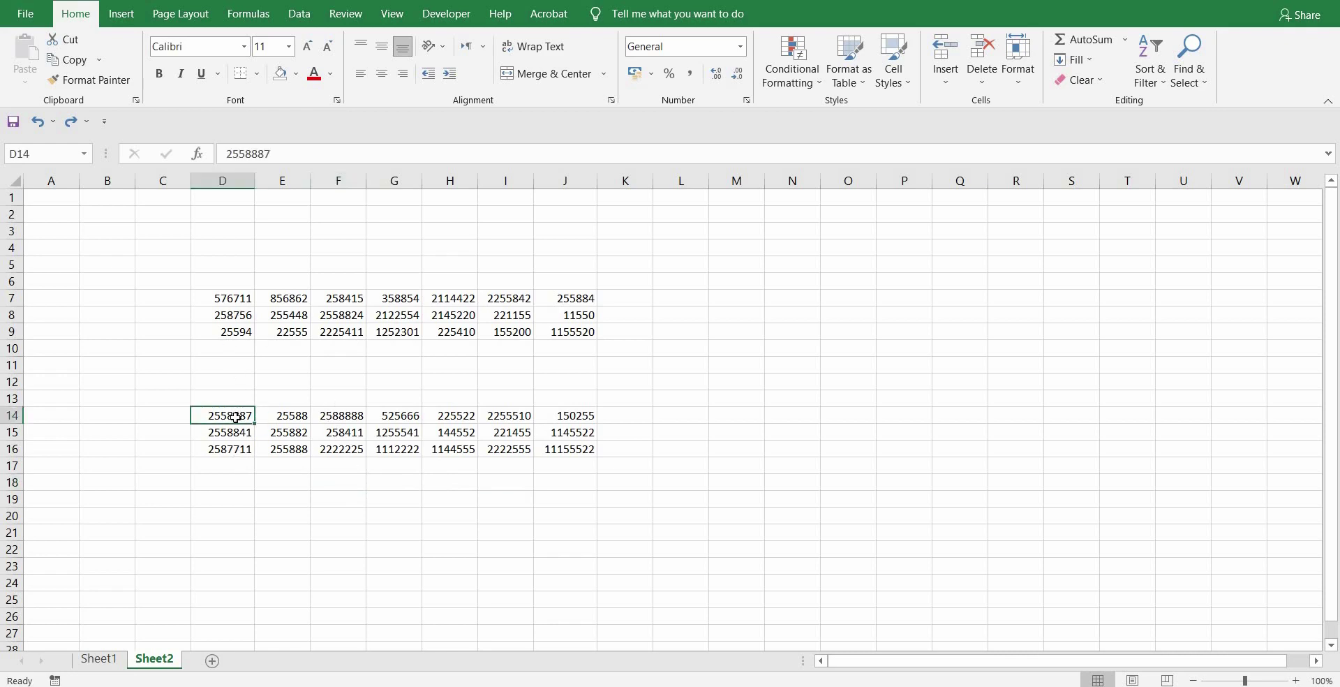
key("ctrl+c")
left_click(337, 549)
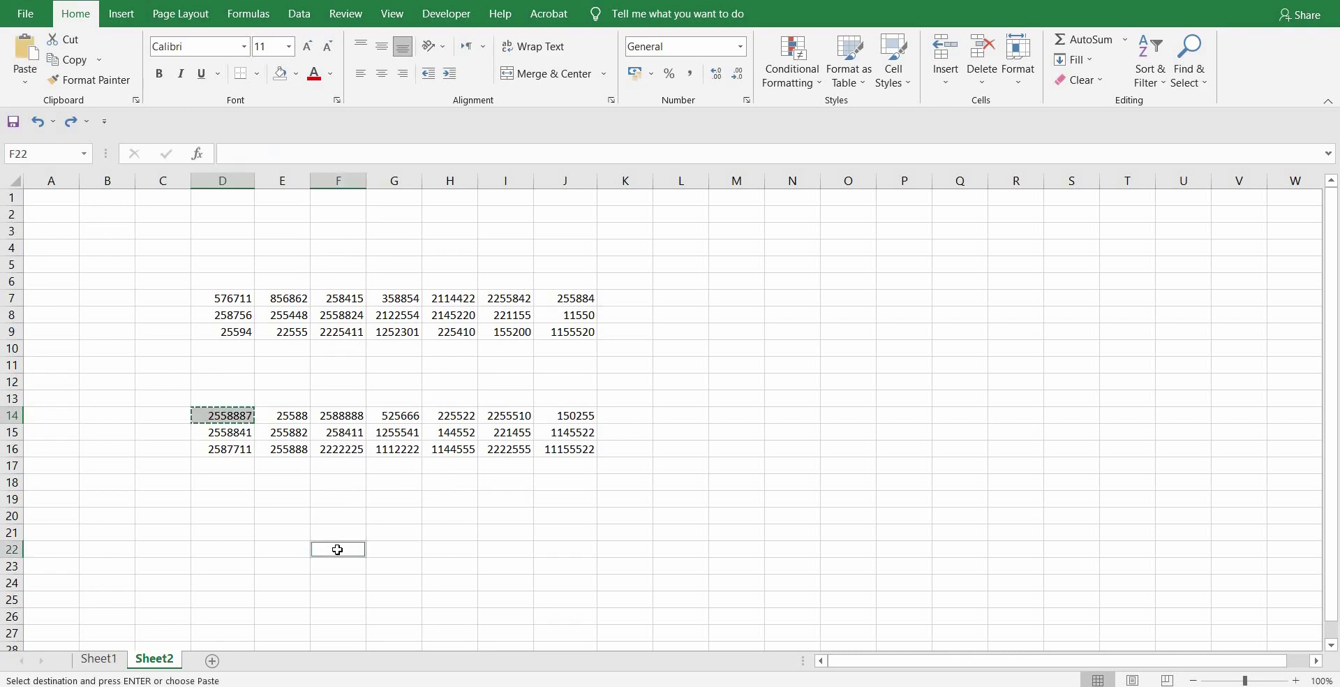
key("ctrl+v")
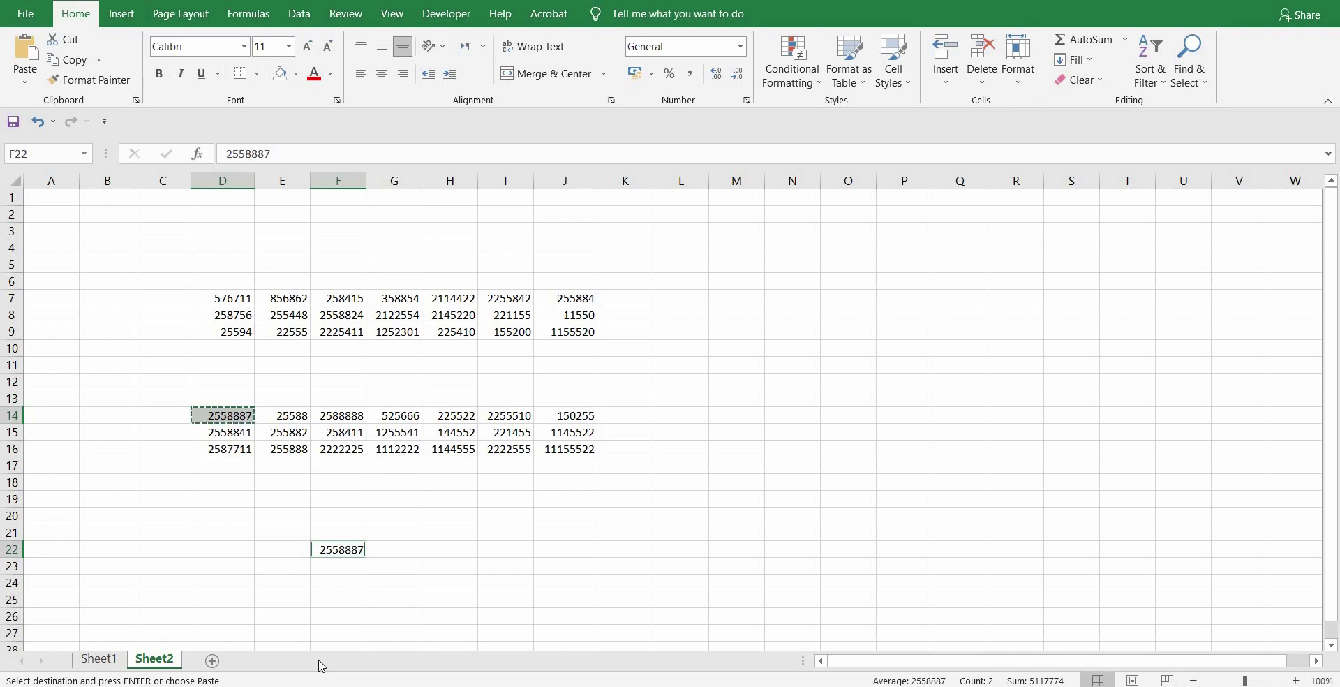
key("ctrl+z")
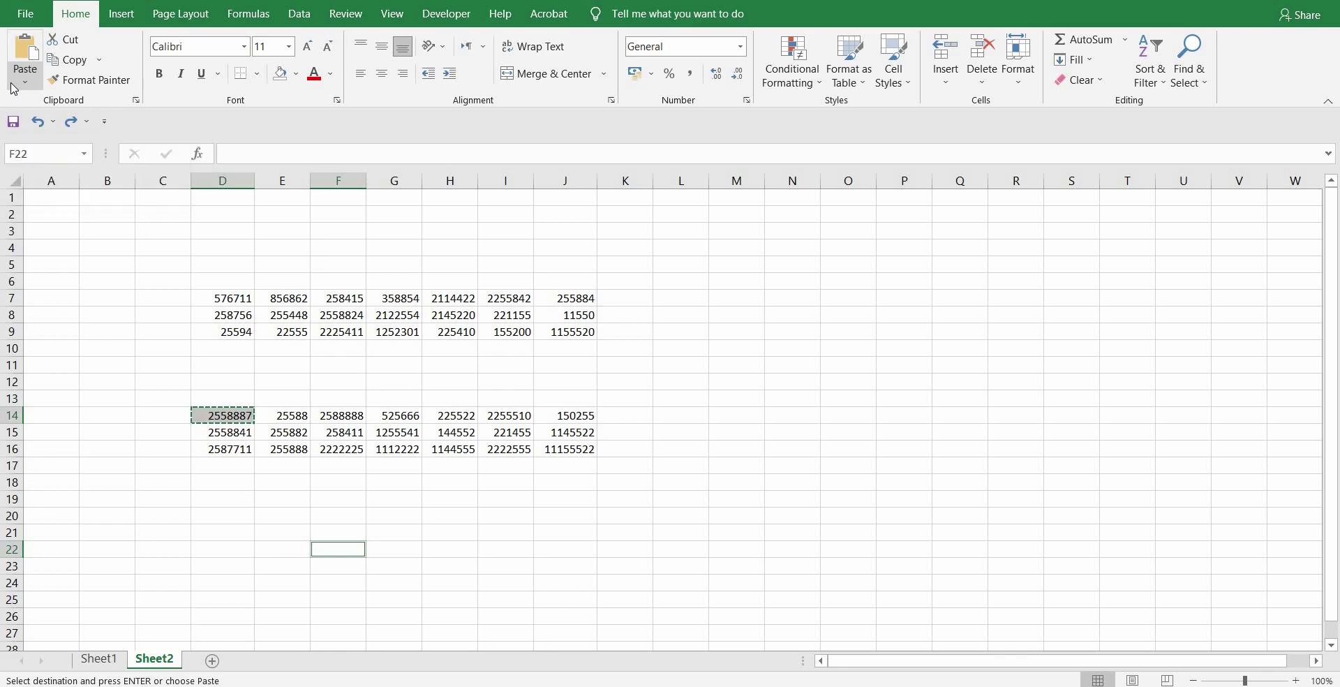
key("ctrl+v")
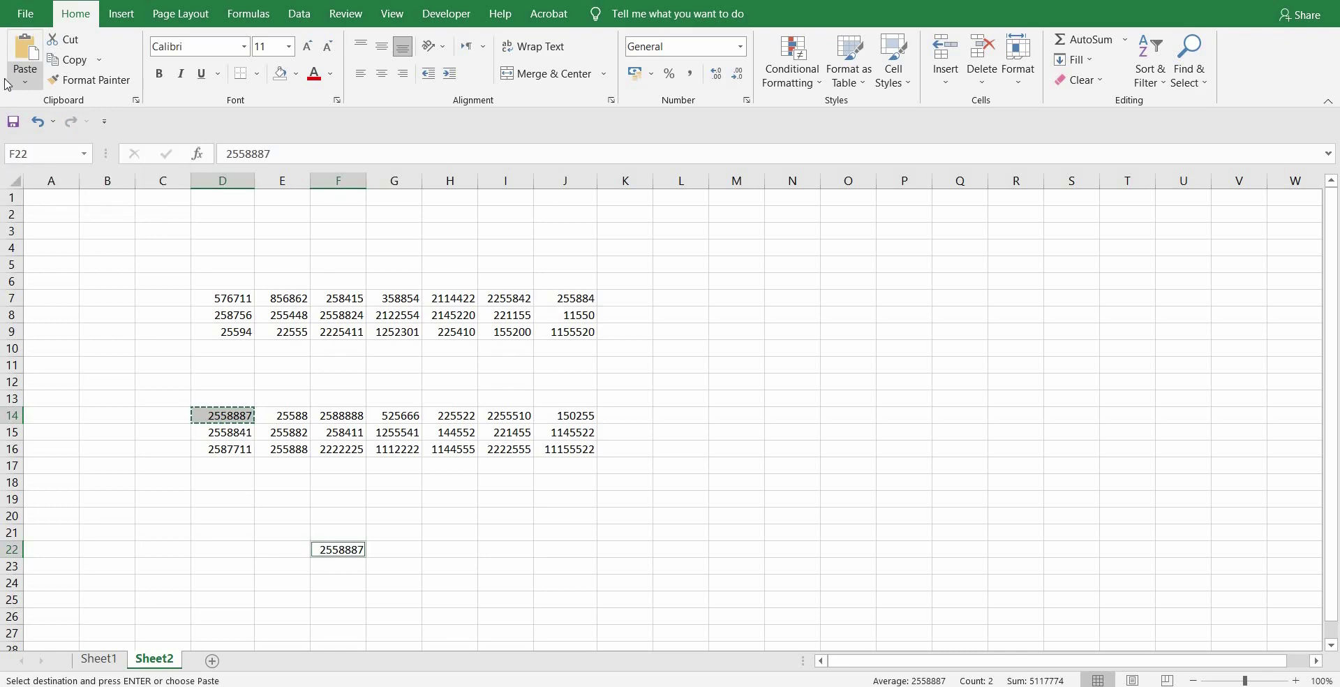
double_click(219, 417)
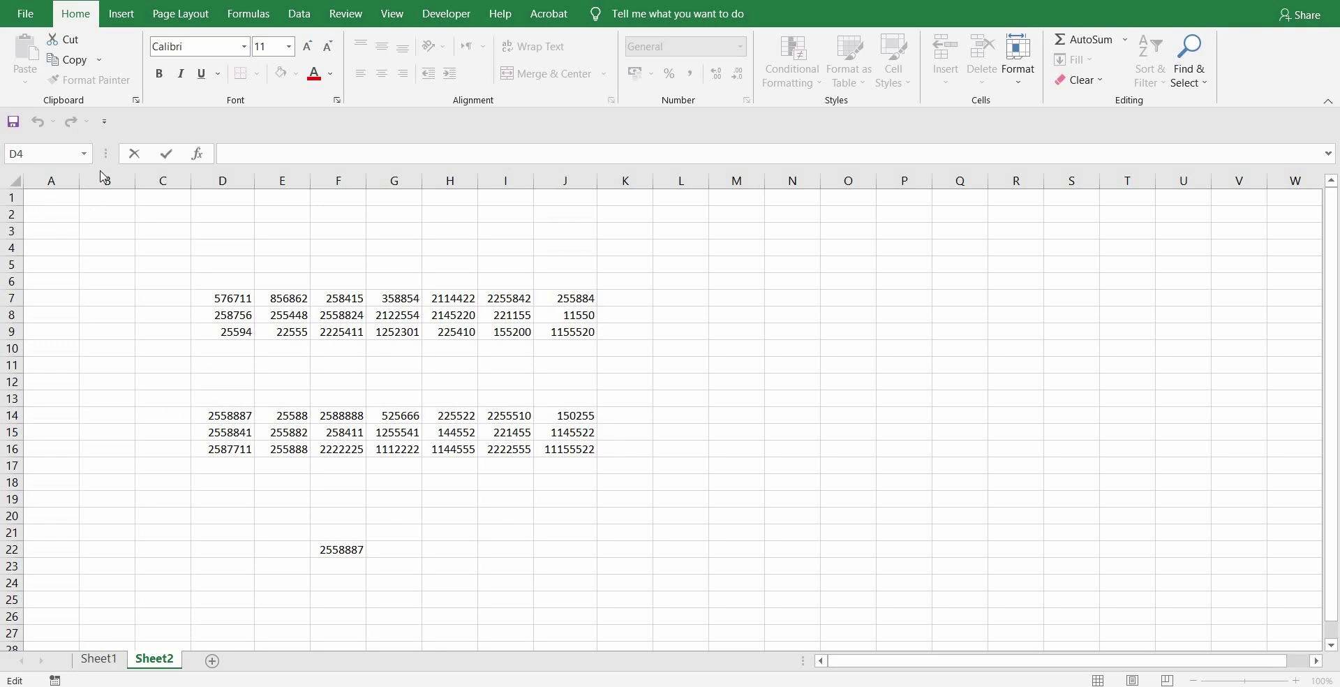
- Hide column B, then drag its header boundary to bring it back
left_click(105, 200)
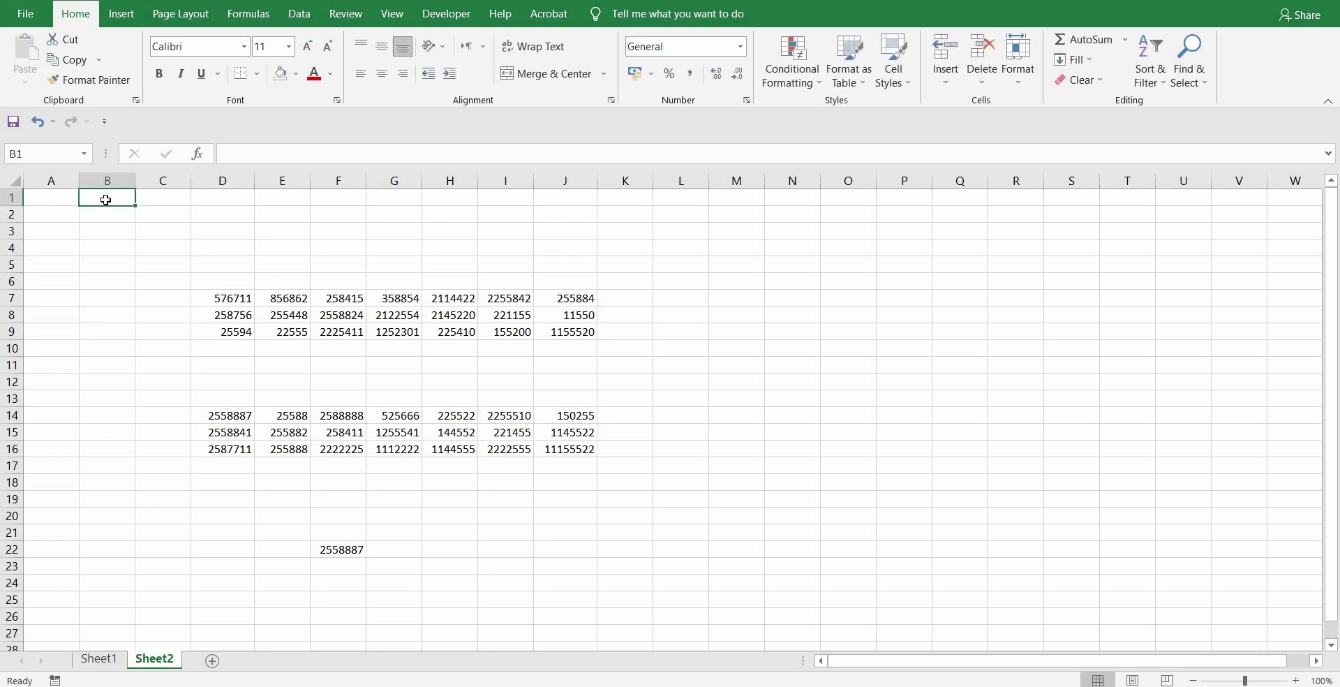
key("ctrl+0")
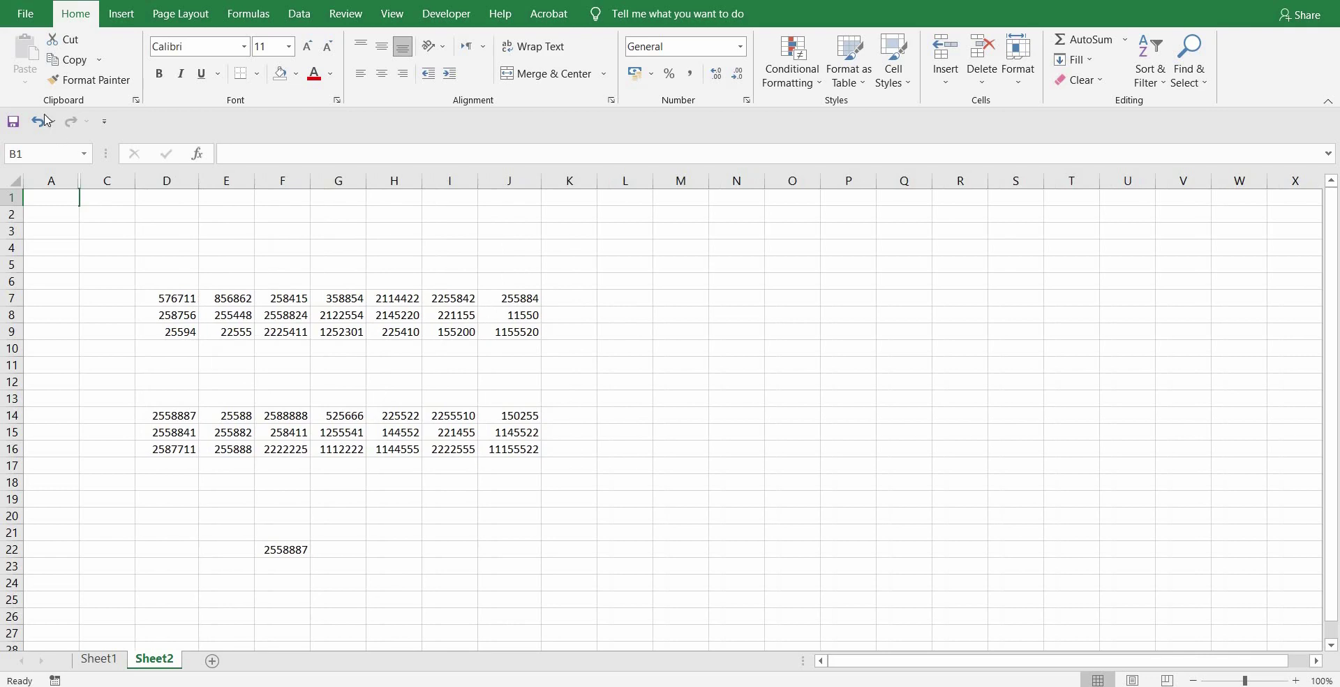
left_click(80, 183)
left_click_drag(78, 182, 145, 190)
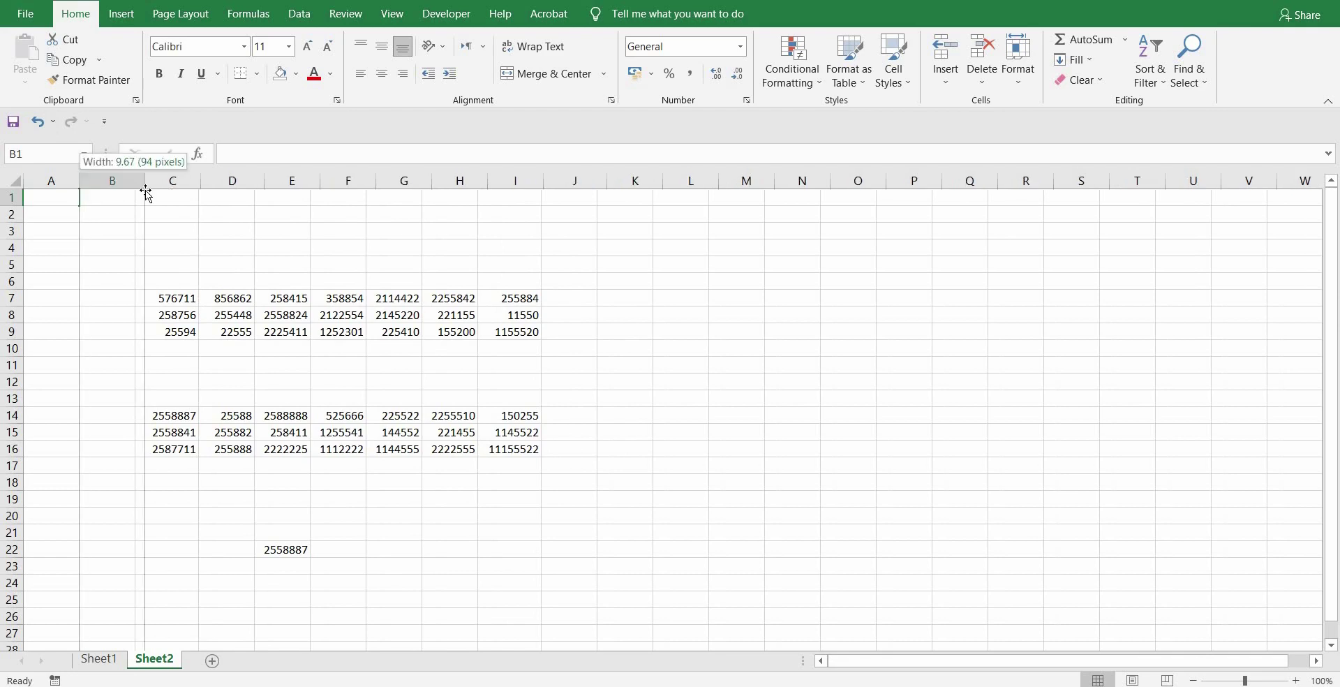
- Hide row 2, make row 1 about 36 pixels high, and unhide row 2
left_click(11, 214)
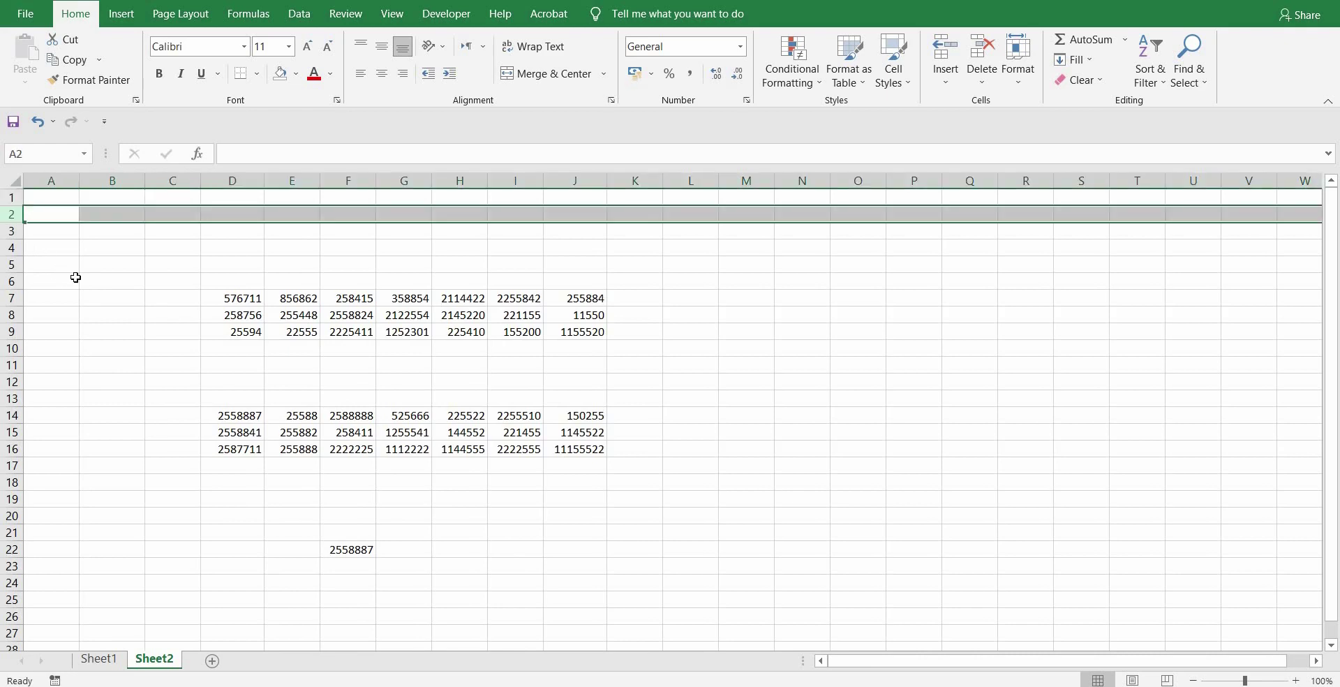
left_click(94, 209)
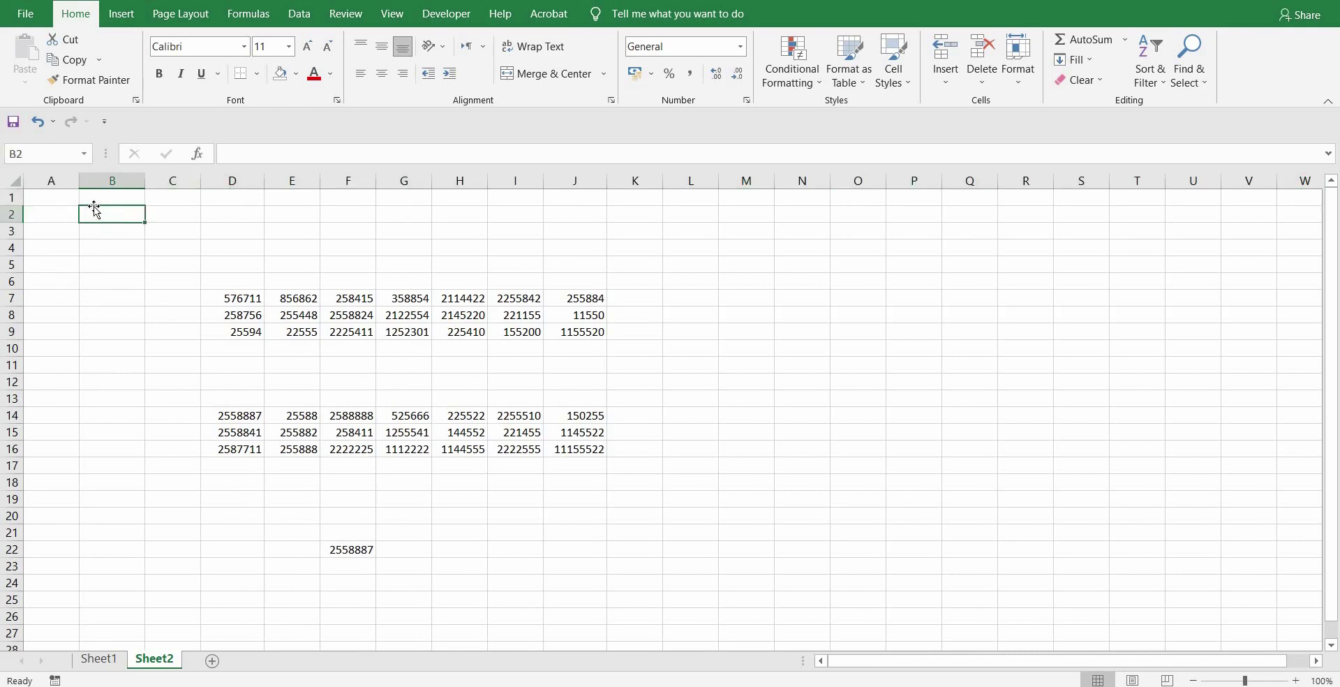
key("ctrl+9")
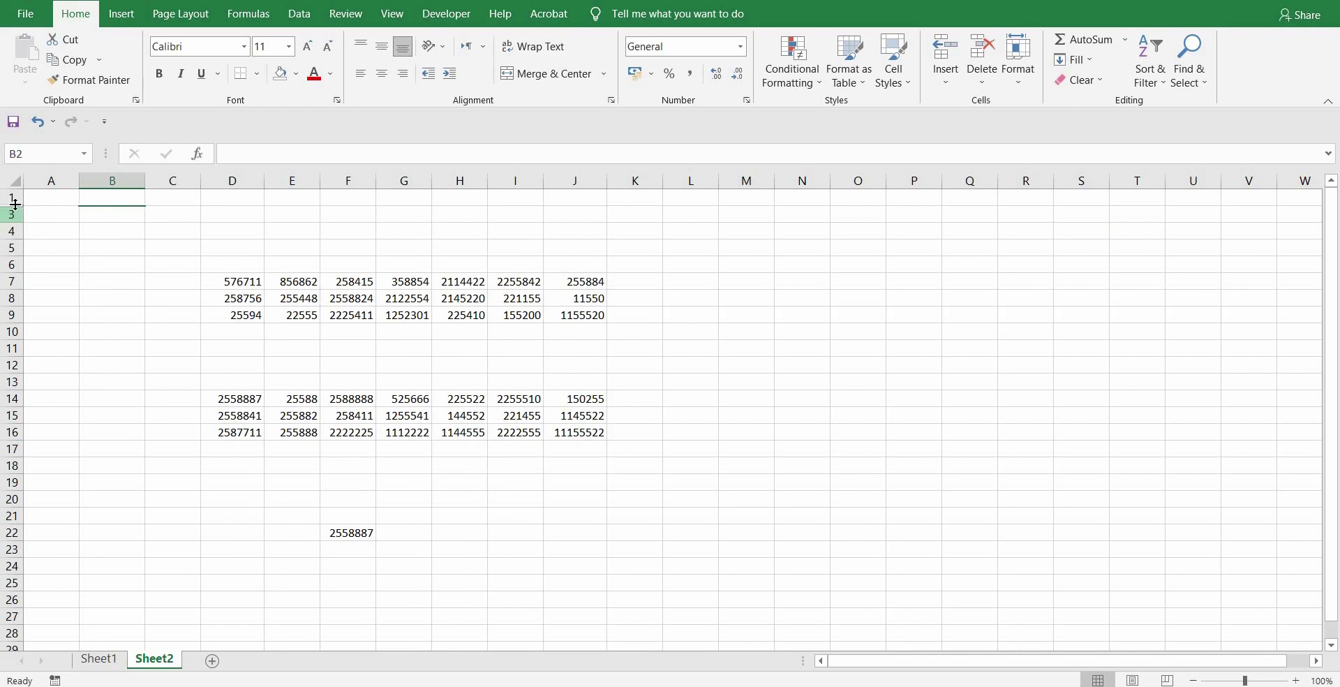
left_click_drag(15, 207, 17, 220)
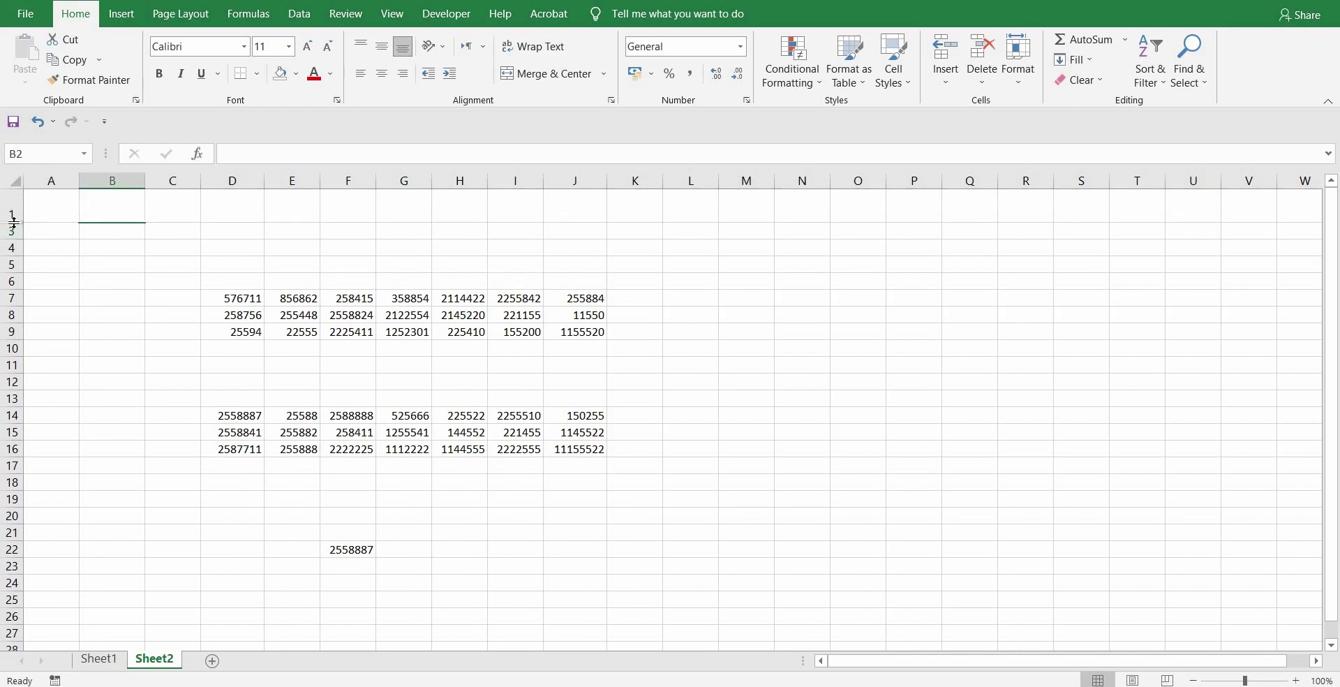
key("ctrl+shift+9")
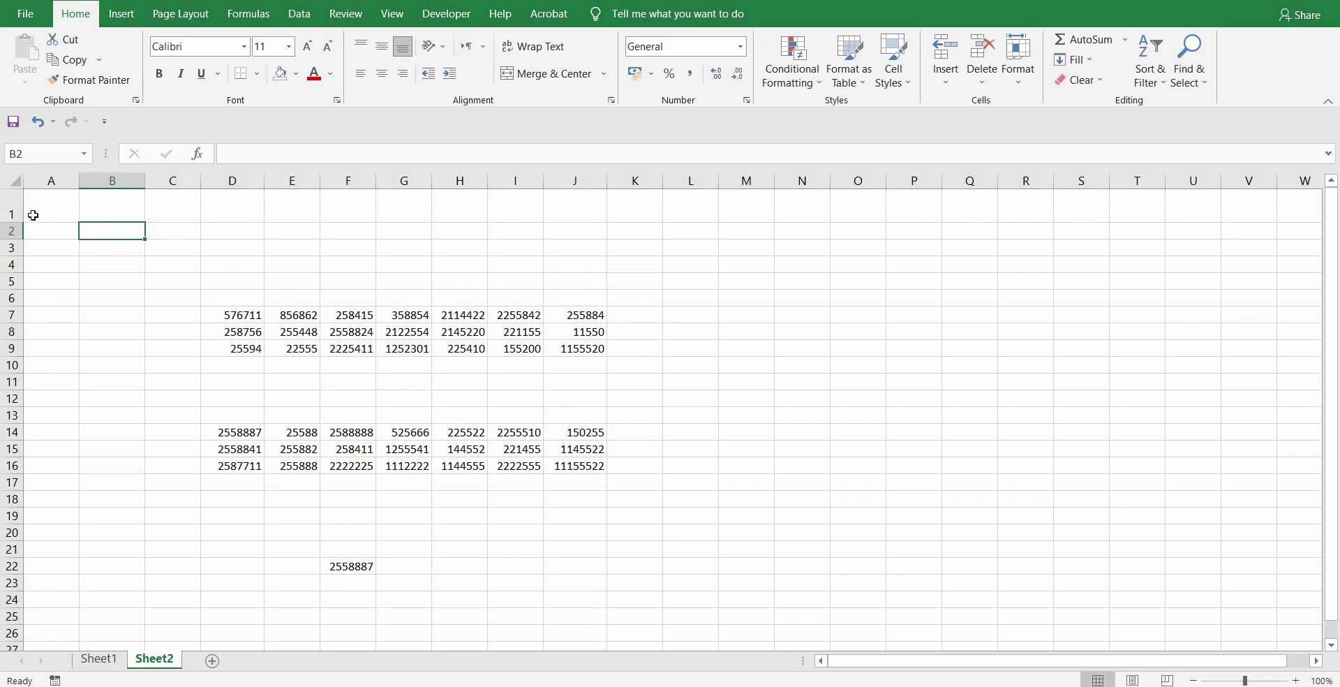
left_click_drag(14, 217, 15, 214)
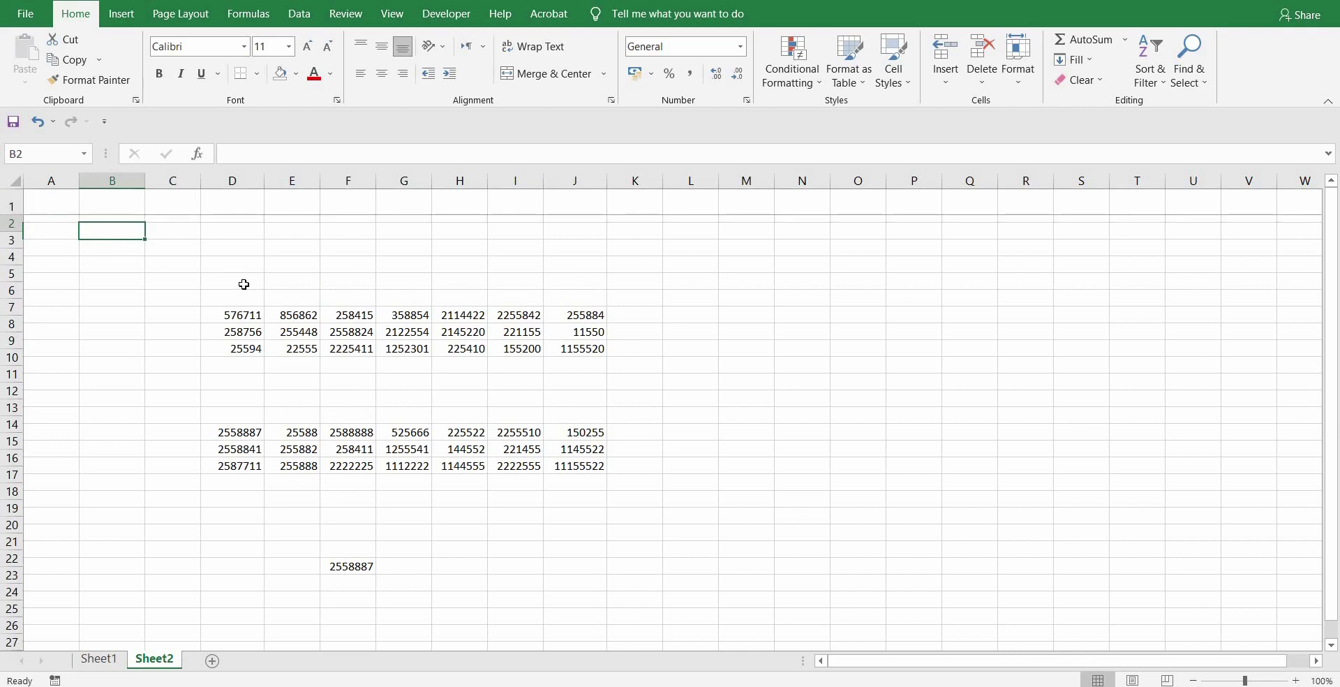
left_click(822, 457)
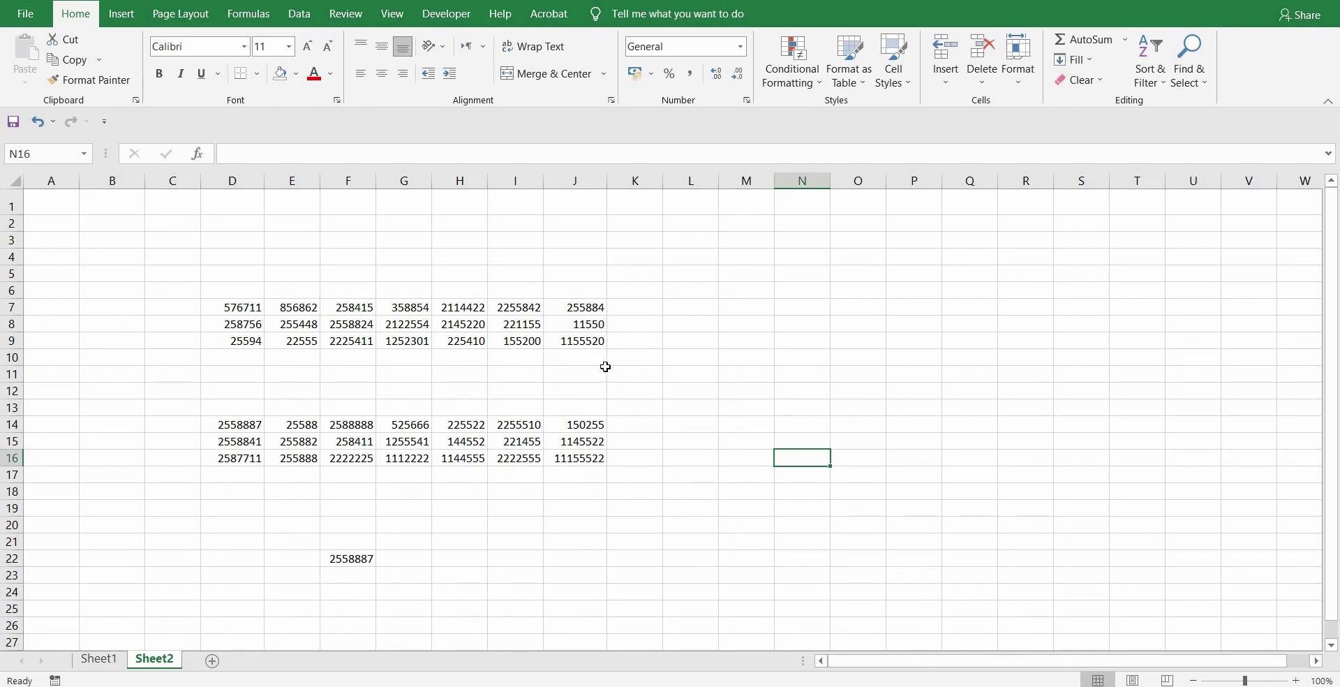
left_click_drag(580, 305, 582, 459)
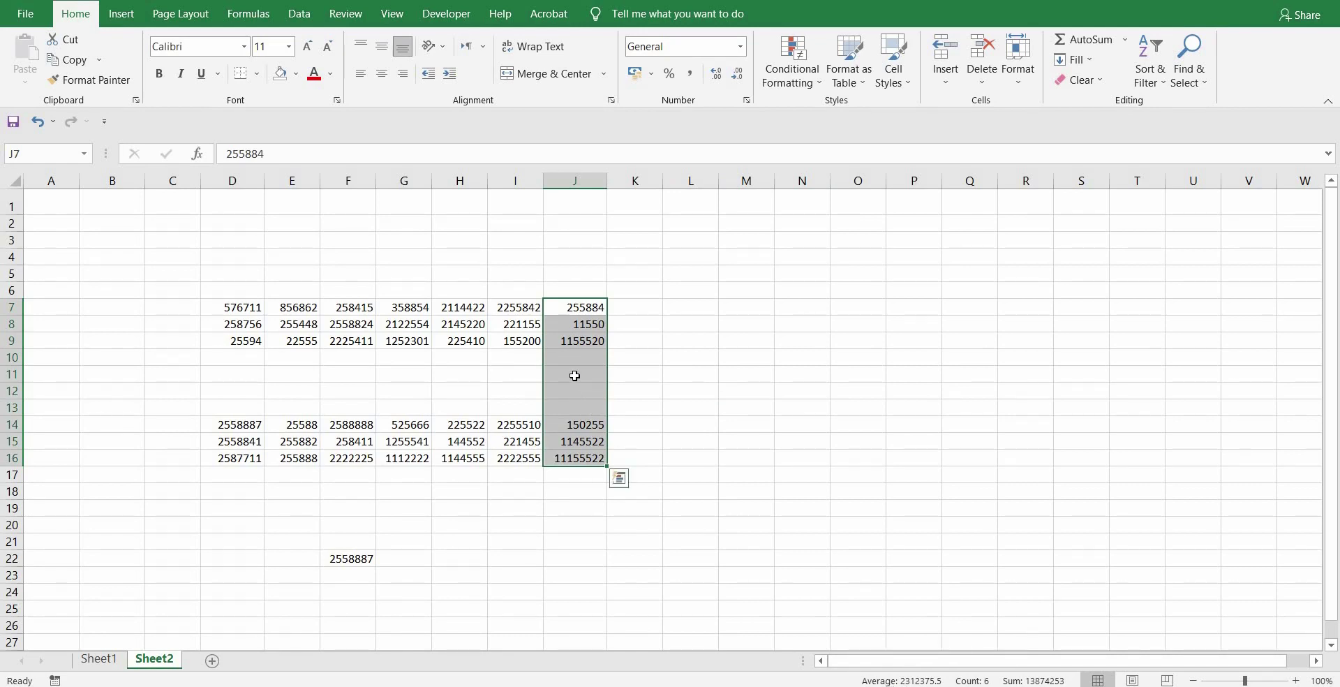
left_click(705, 371)
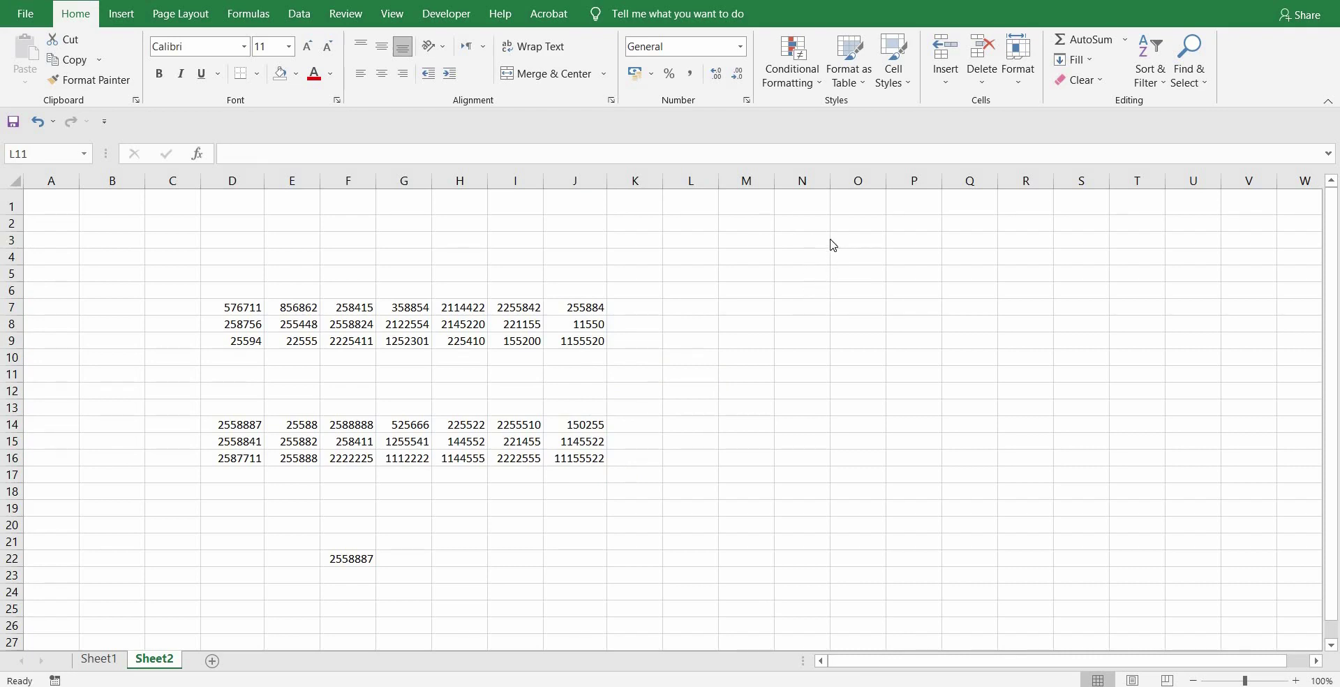
left_click(802, 241)
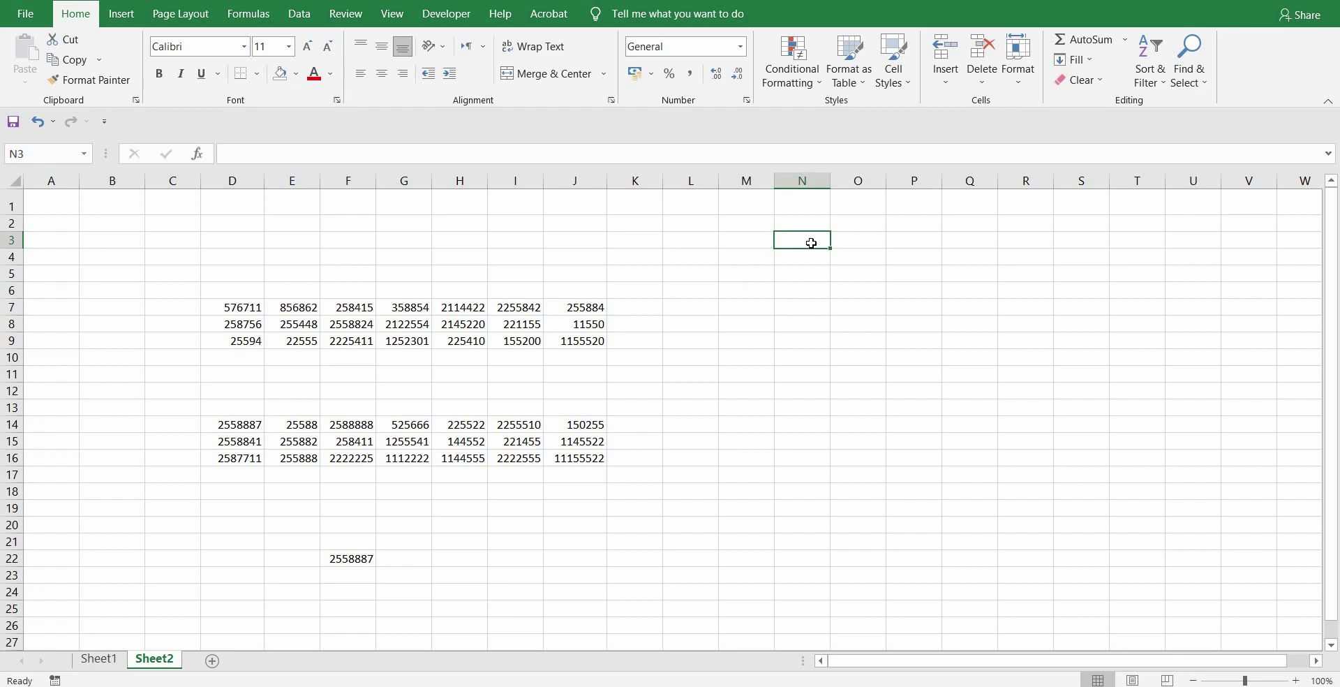
- Enter a word in N3, then give N3 a defined name through the Name Box
type("salman")
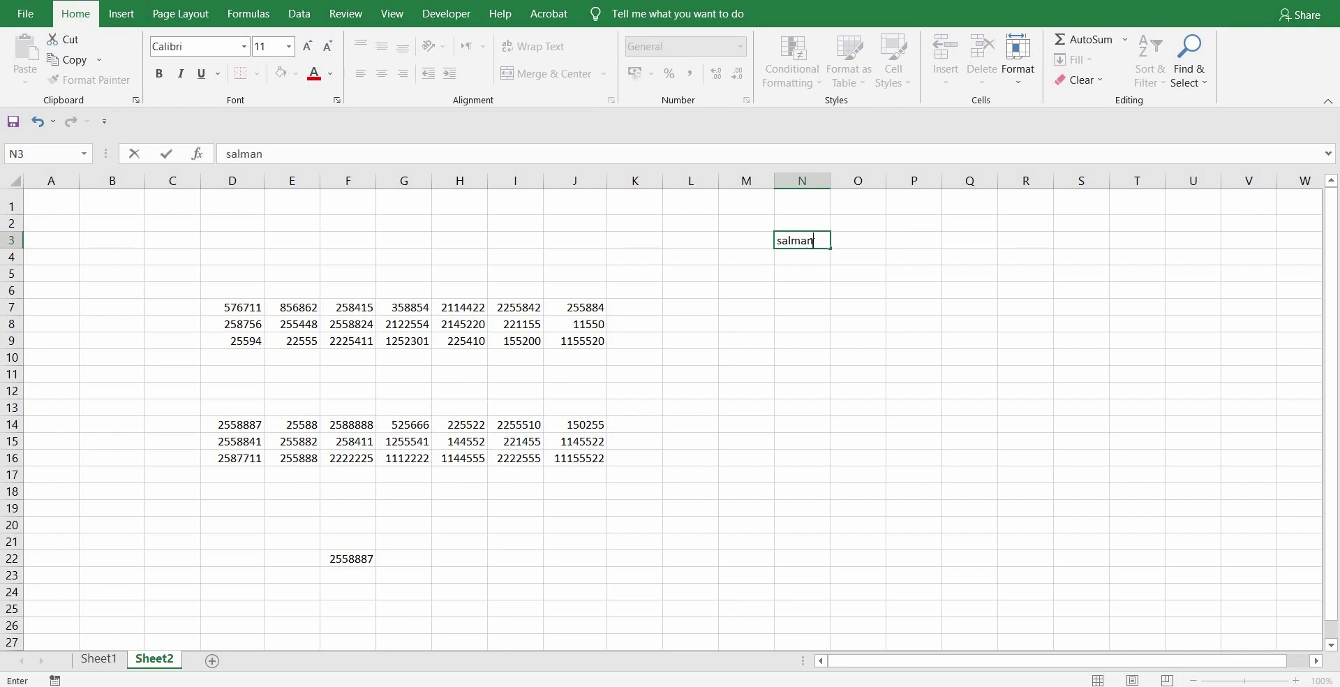
key("Return")
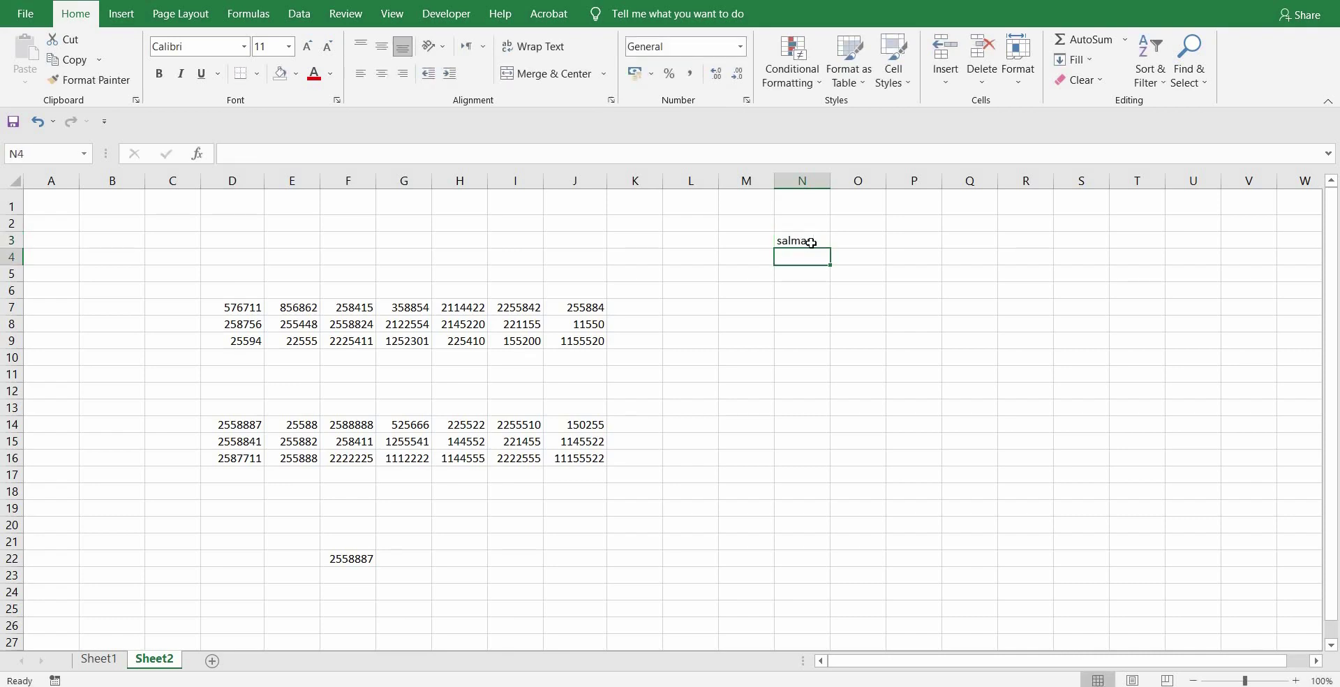
left_click(811, 242)
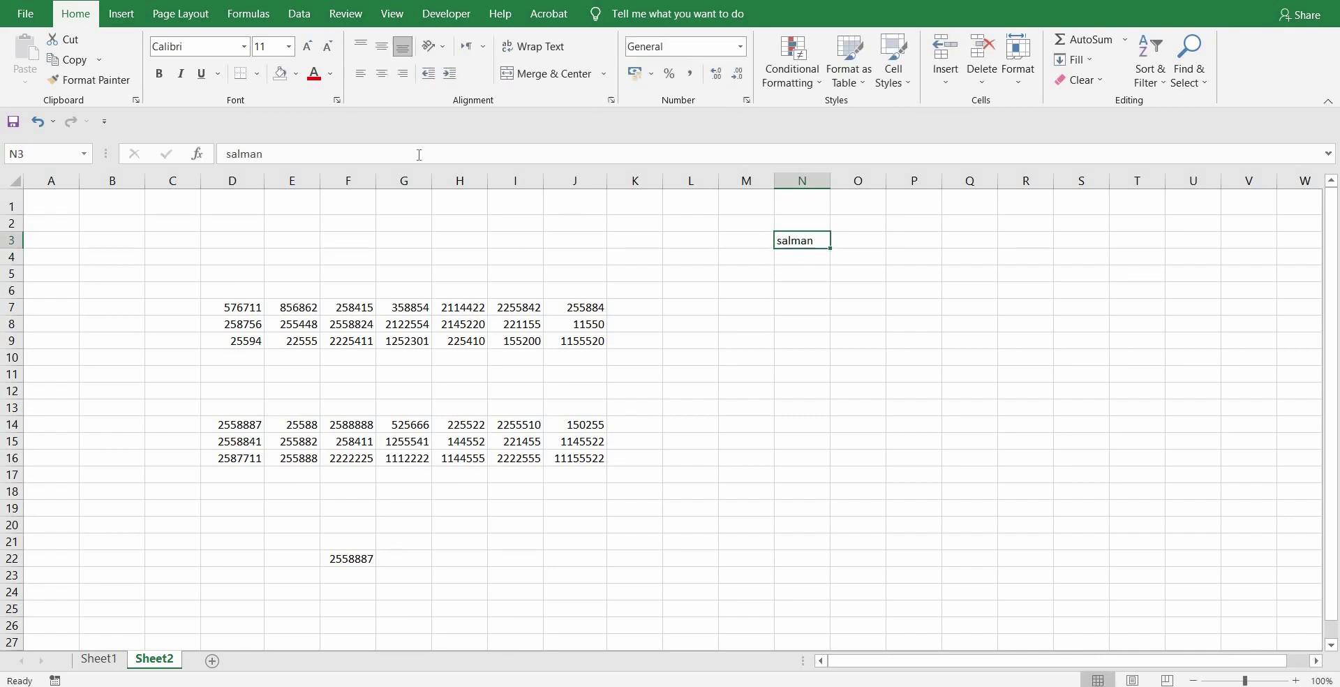
left_click(84, 154)
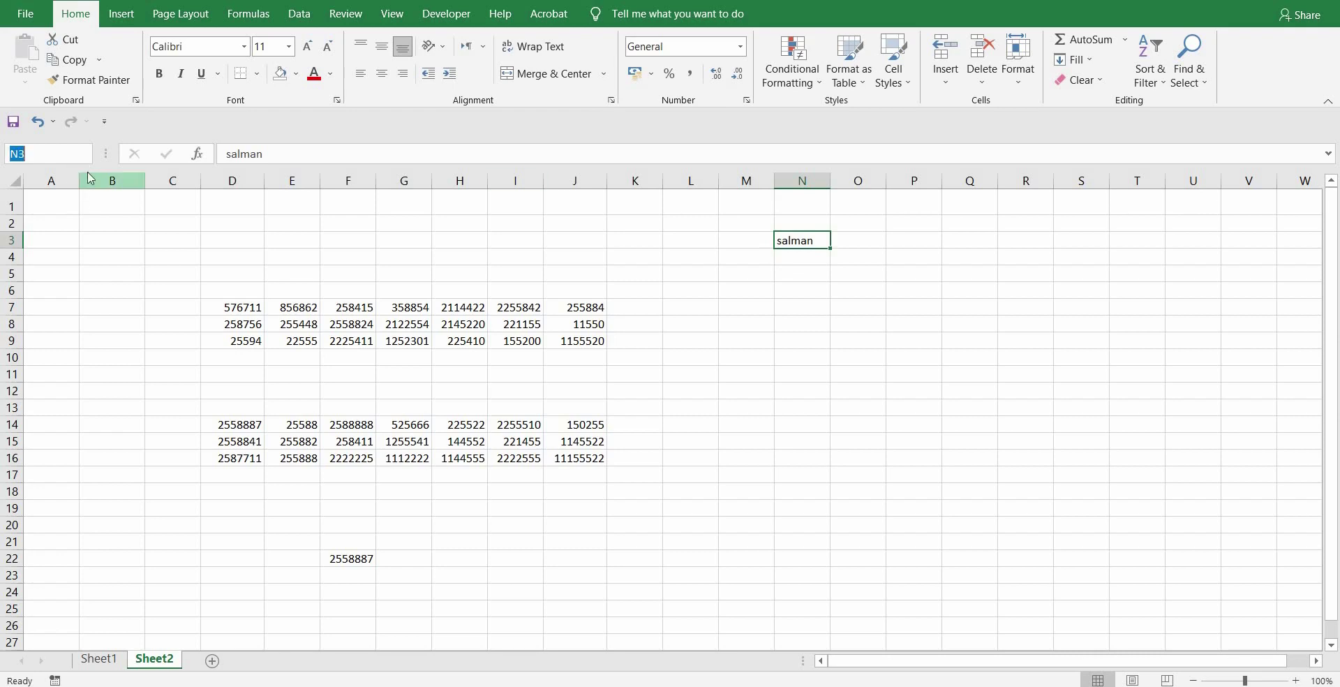
type("saka=")
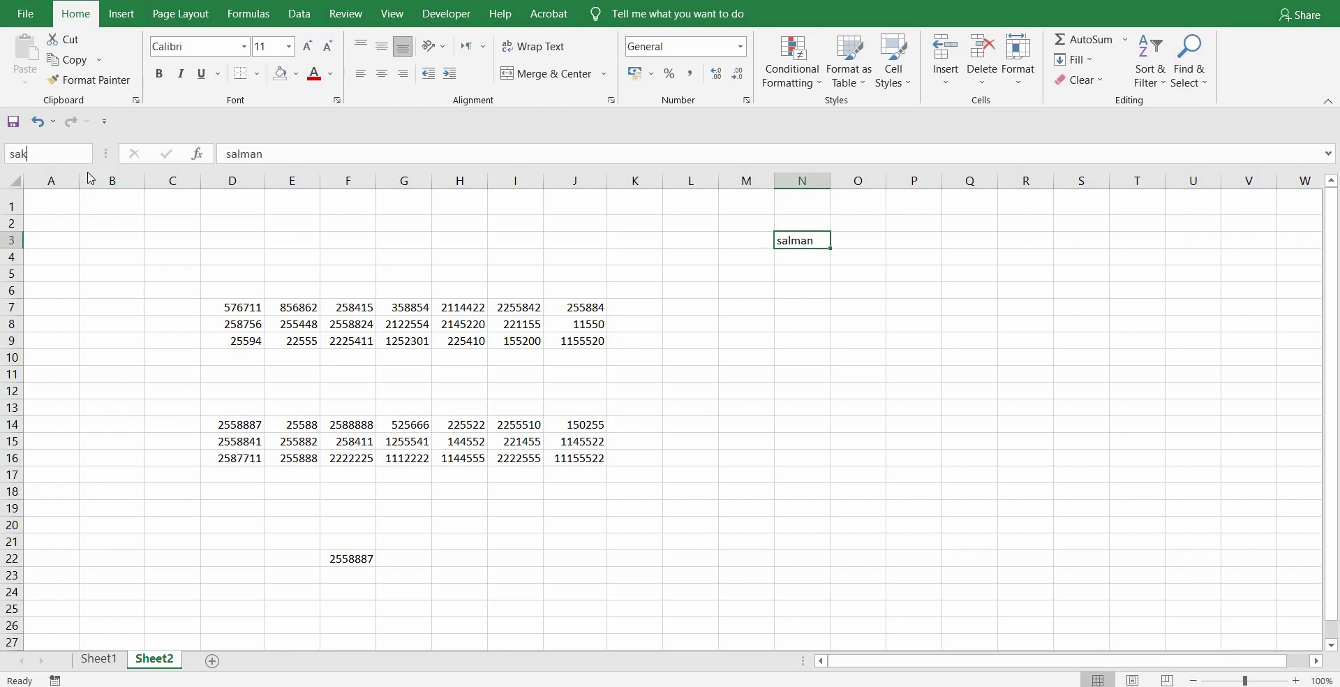
key("BackSpace")
key("BackSpace")
key("BackSpace")
type("lman")
key("Return")
- Clear N3's text, then assign O3 its own defined name in the Name Box
left_click(815, 241)
key("BackSpace")
left_click(780, 304)
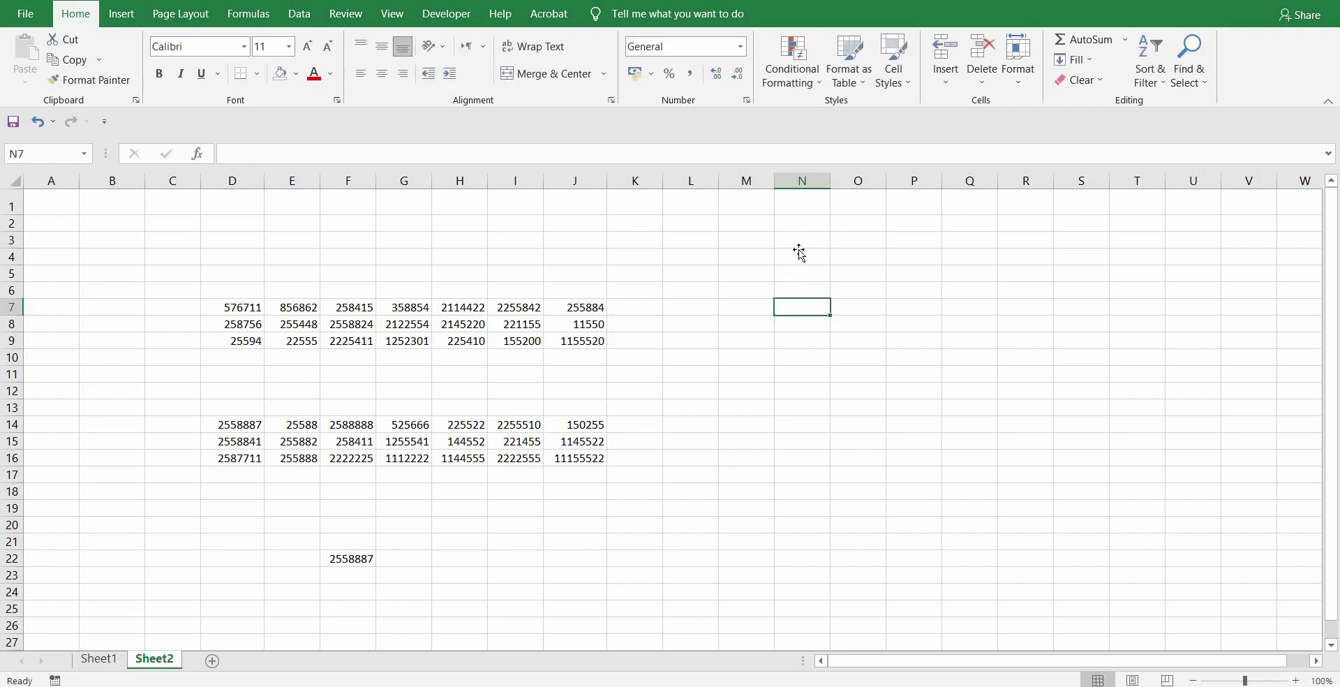
left_click(799, 243)
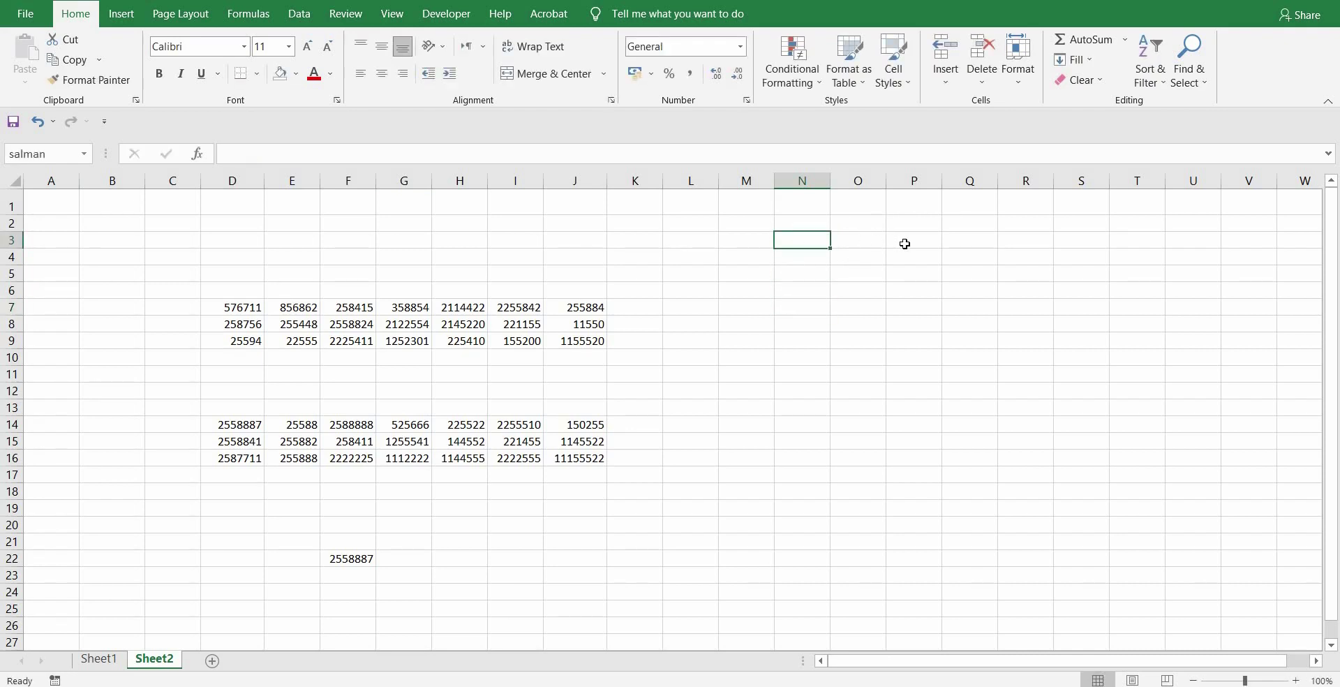
left_click(852, 238)
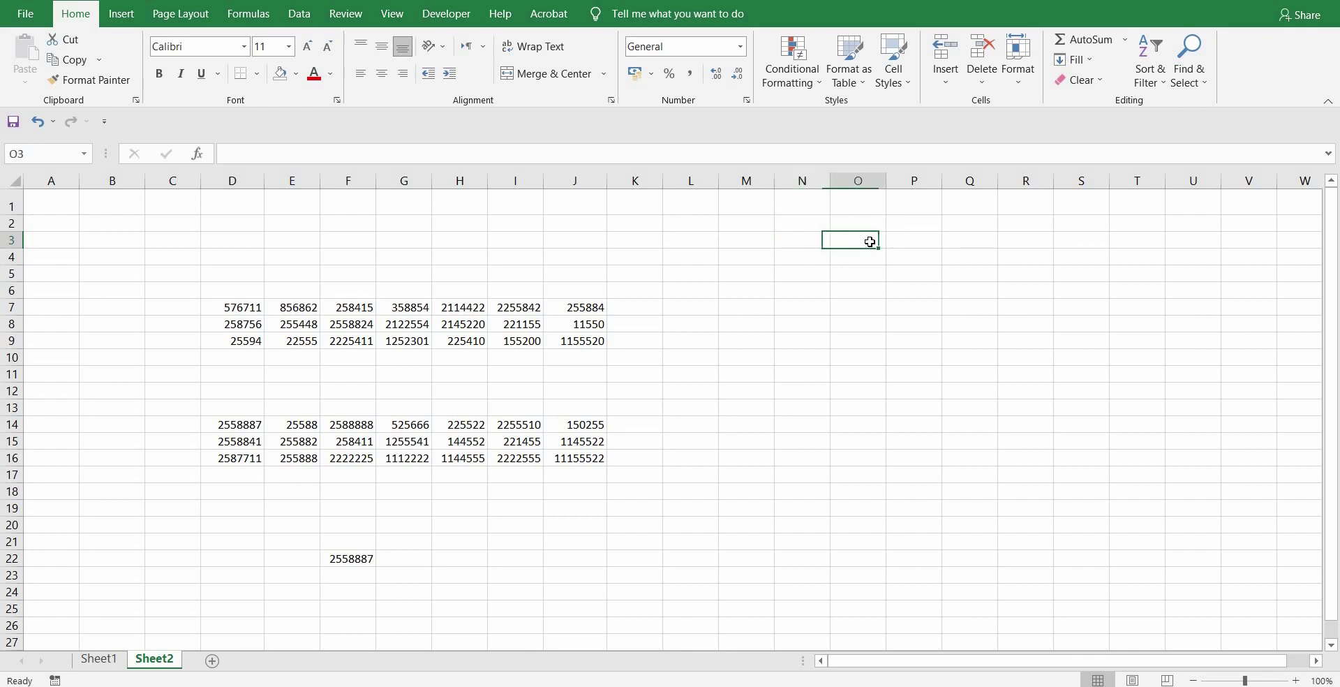
left_click(48, 154)
type("kamran")
key("Return")
left_click(784, 325)
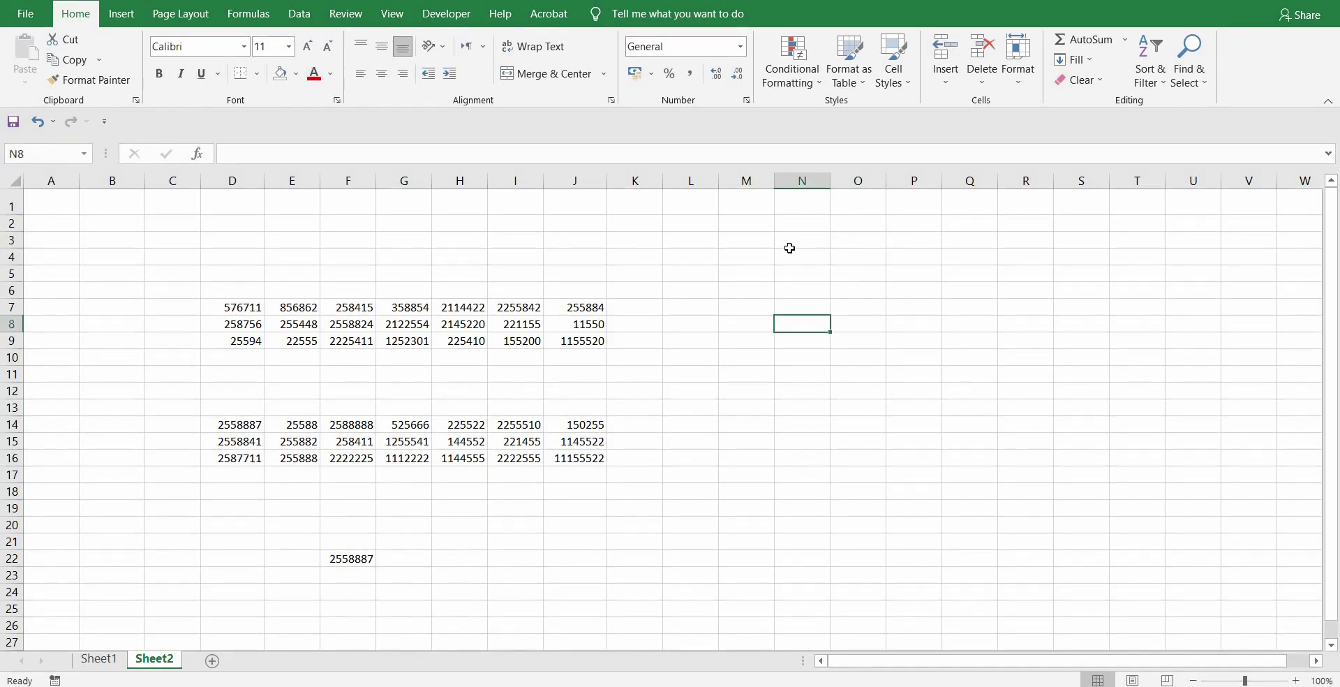
left_click(789, 246)
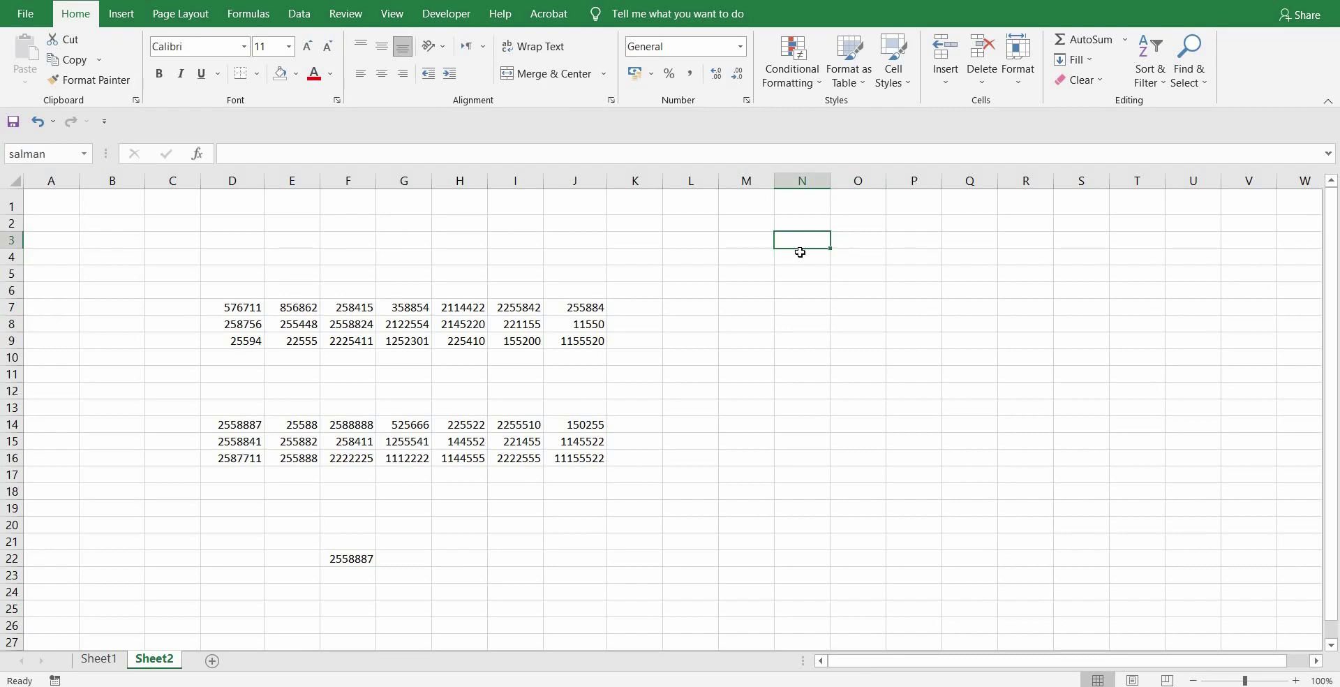
- Enter 36 in named cell N3 and 42 in named cell O3
key("Right")
key("Left")
type("36")
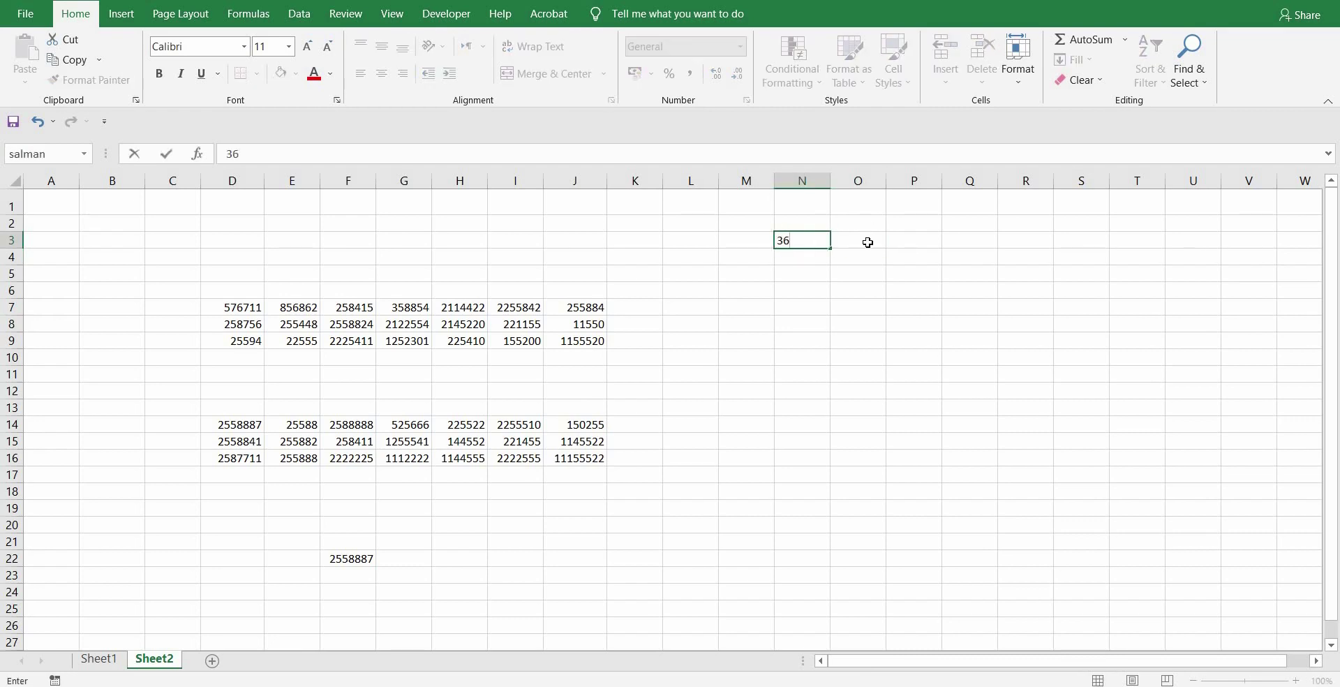
left_click(867, 242)
type("4")
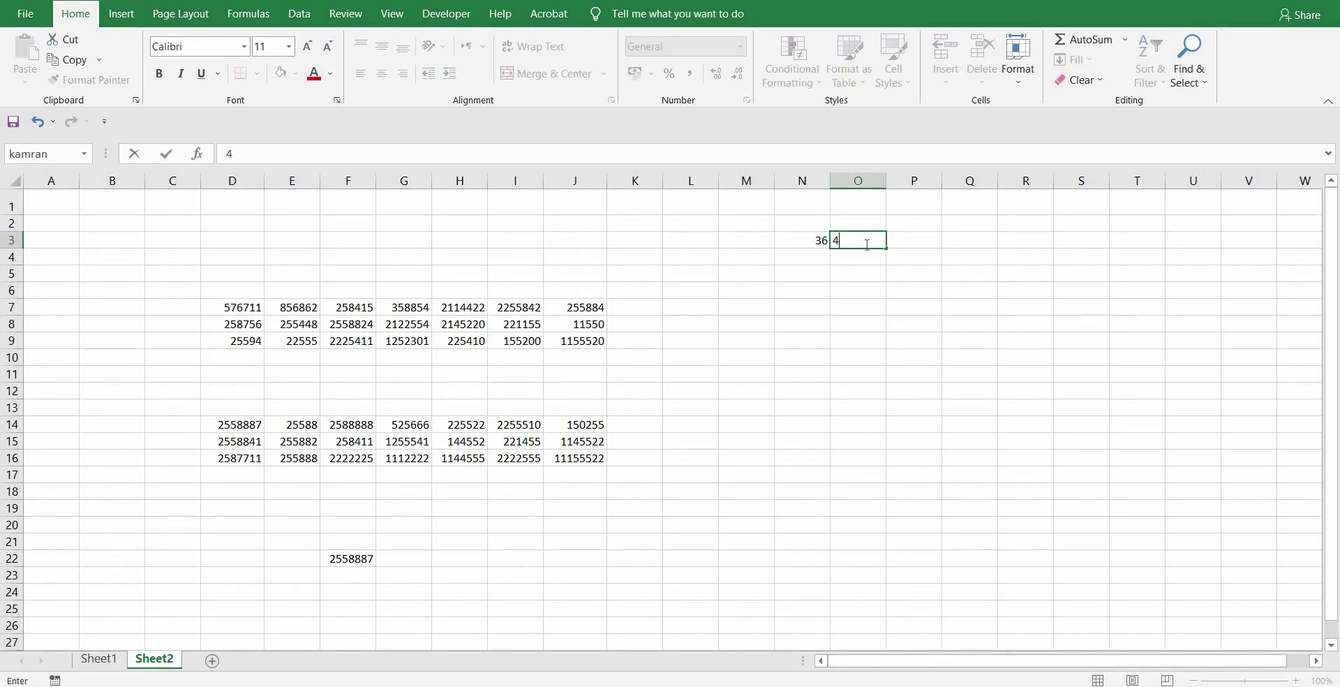
type("2")
left_click(923, 240)
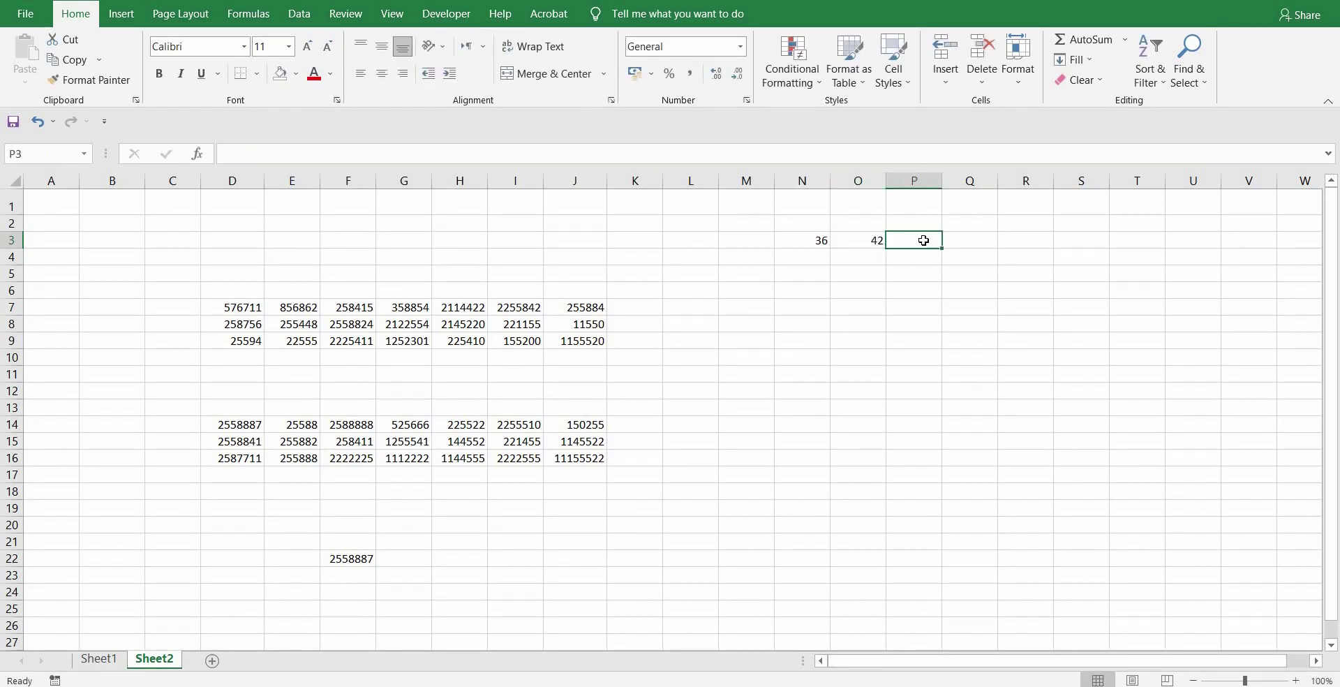
- In P3 enter a SUM formula using the two cell names as arguments
type("=")
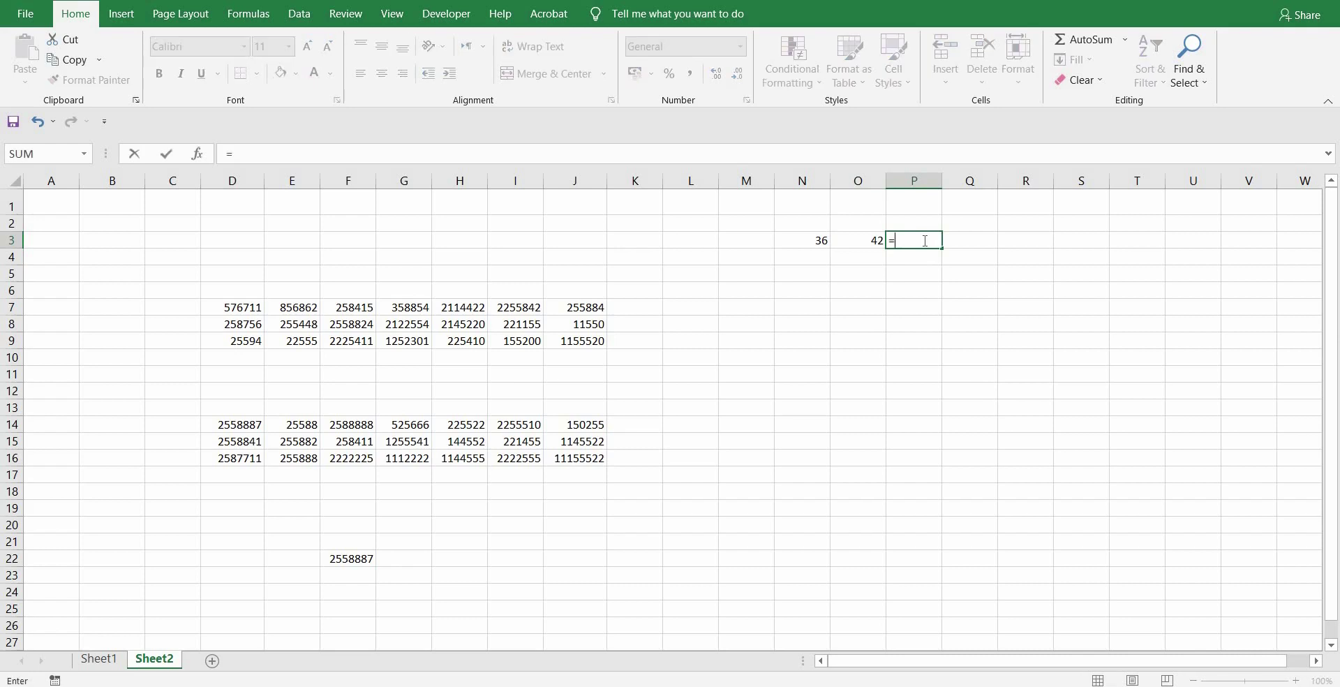
type("sum")
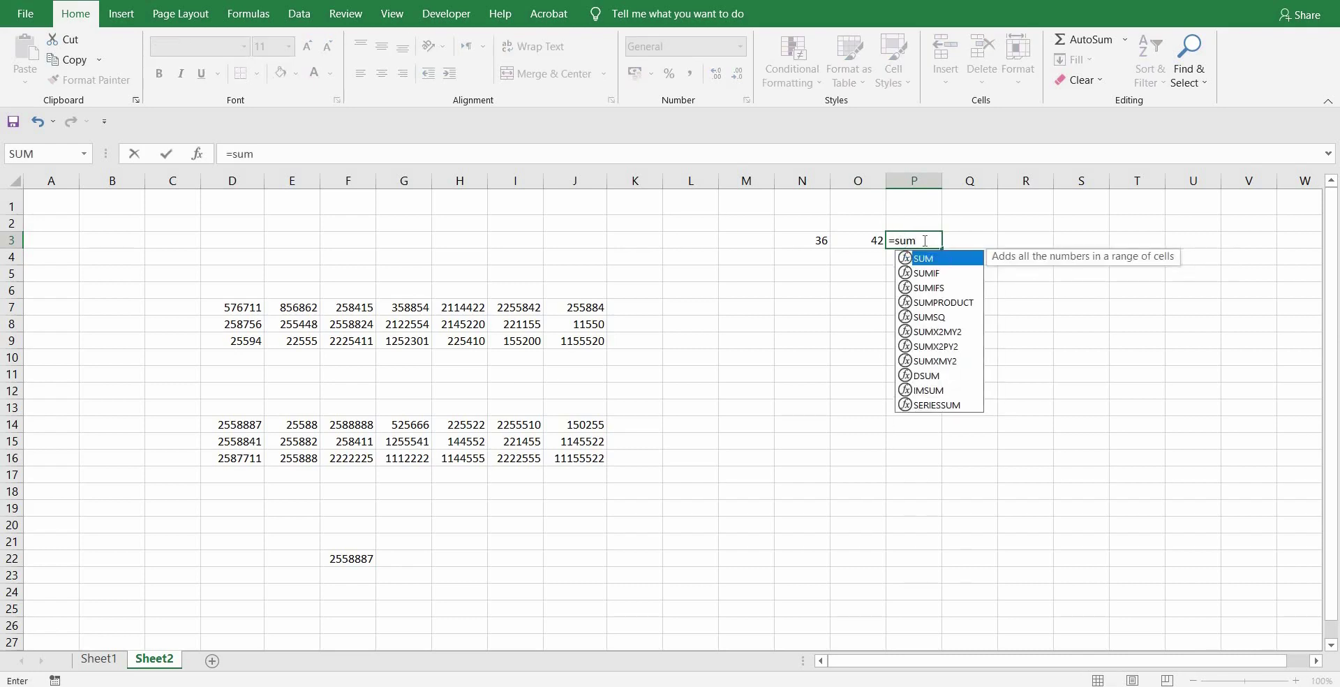
key("Tab")
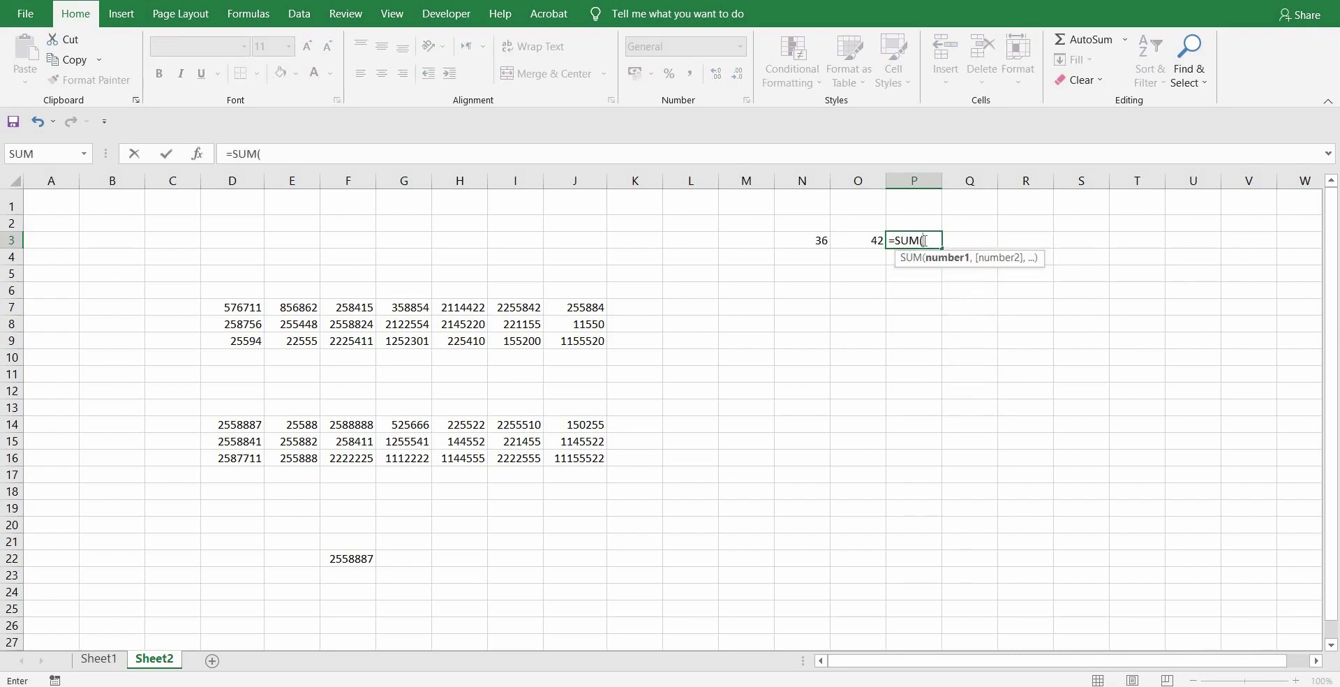
type("salman")
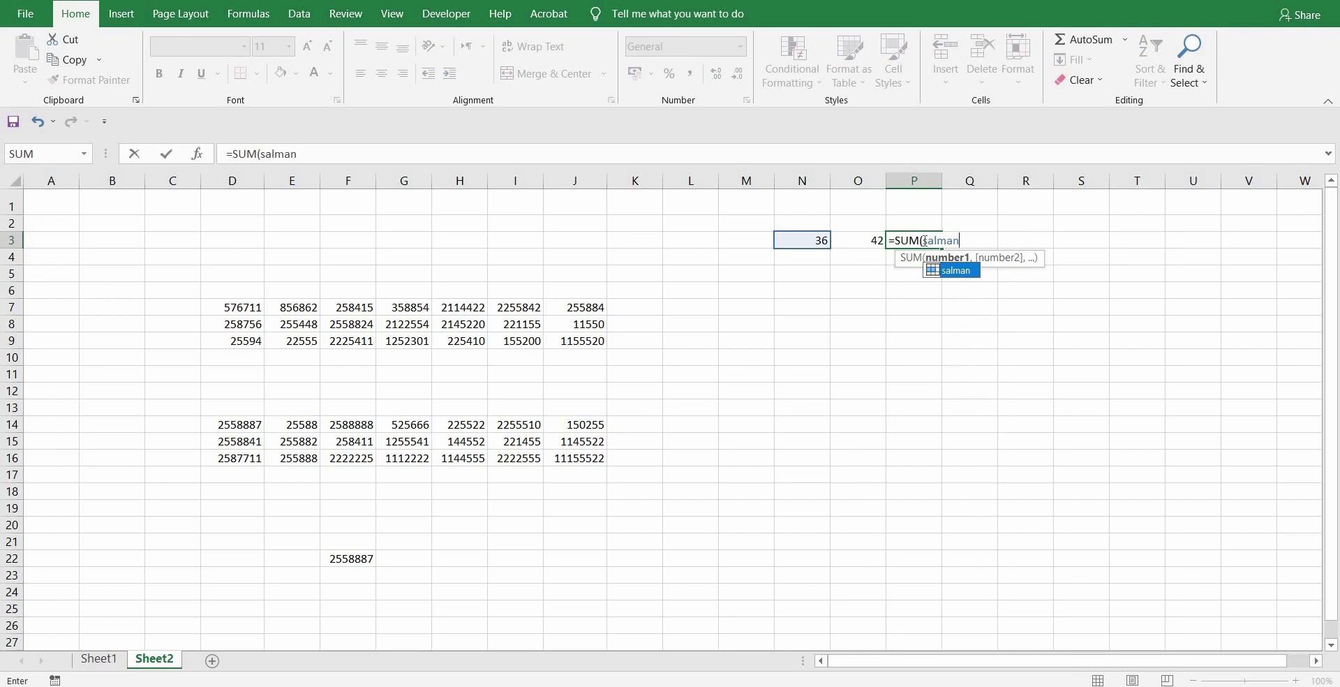
type(",")
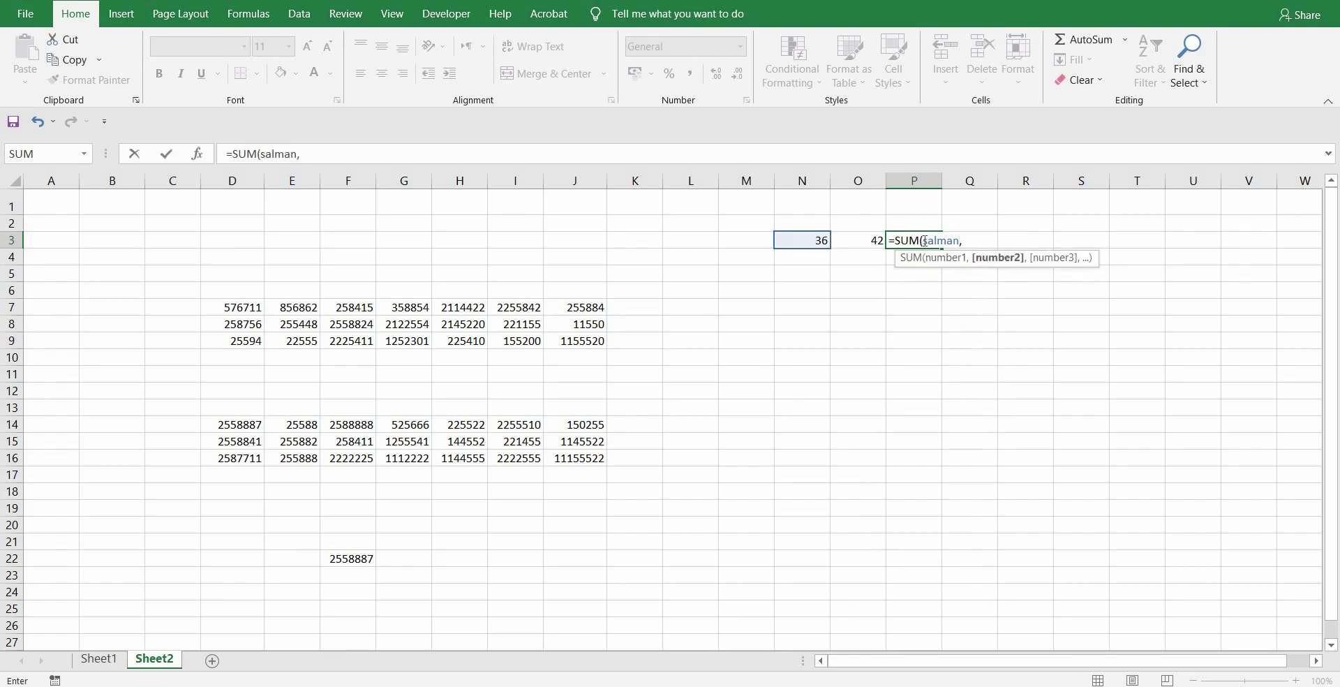
type("kamran")
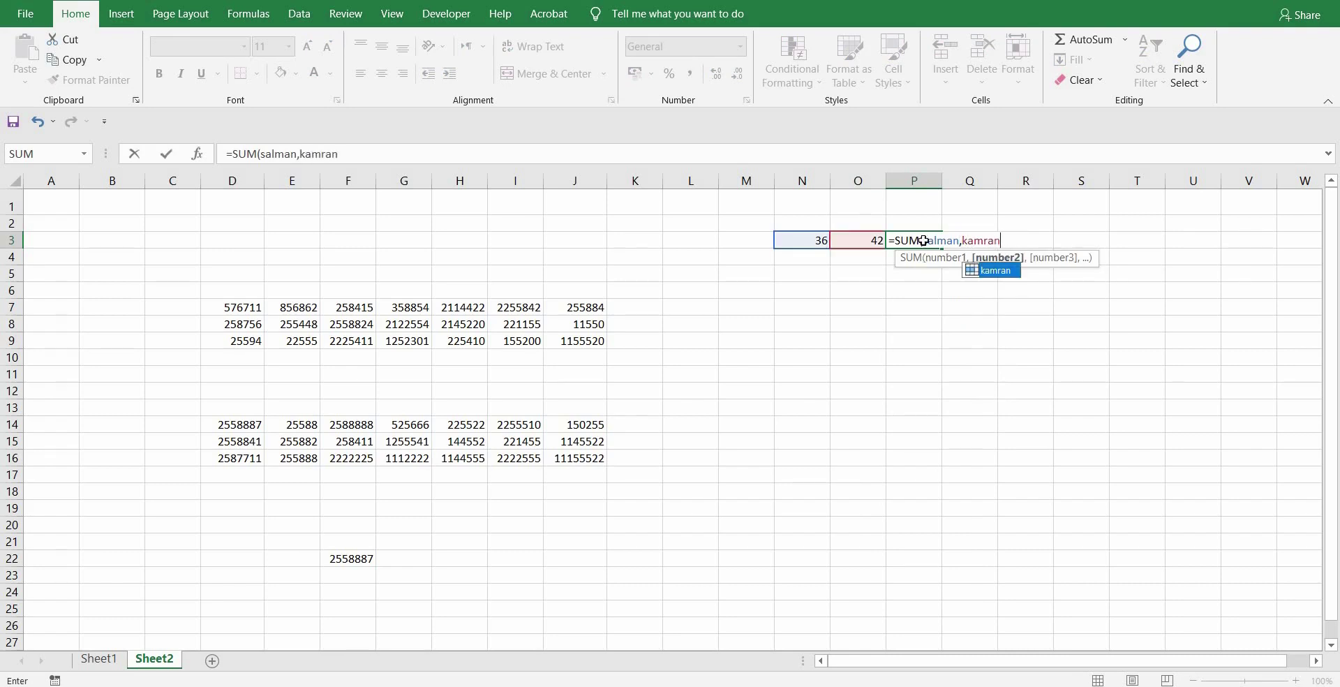
key("Return")
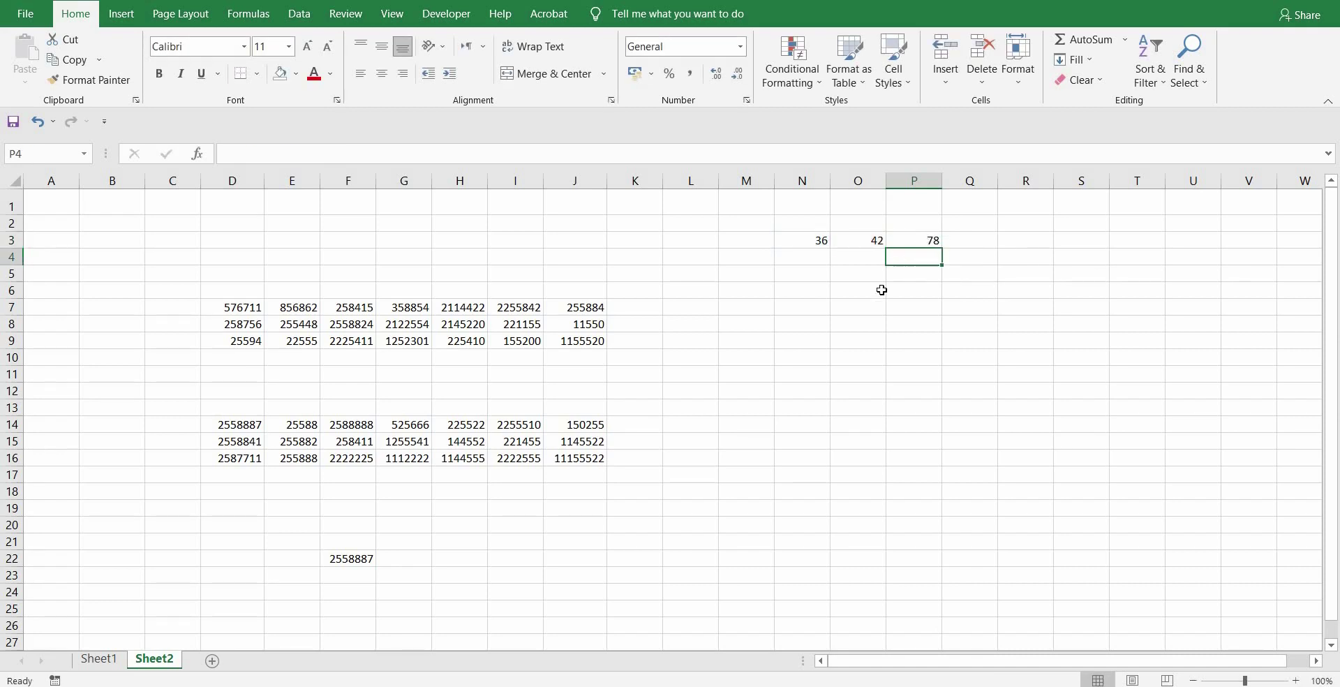
- Select R1:S9, assign it a range name in the Name Box, and reselect it to verify
left_click(843, 293)
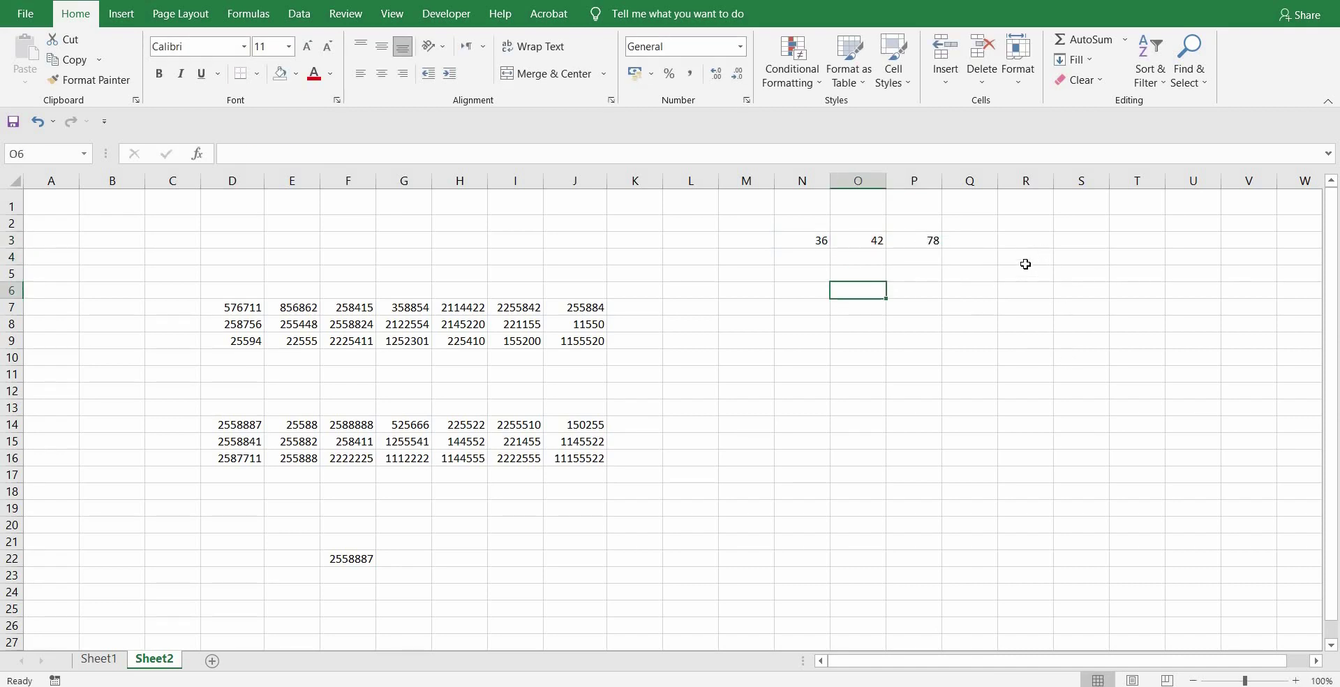
left_click_drag(1022, 206, 1101, 345)
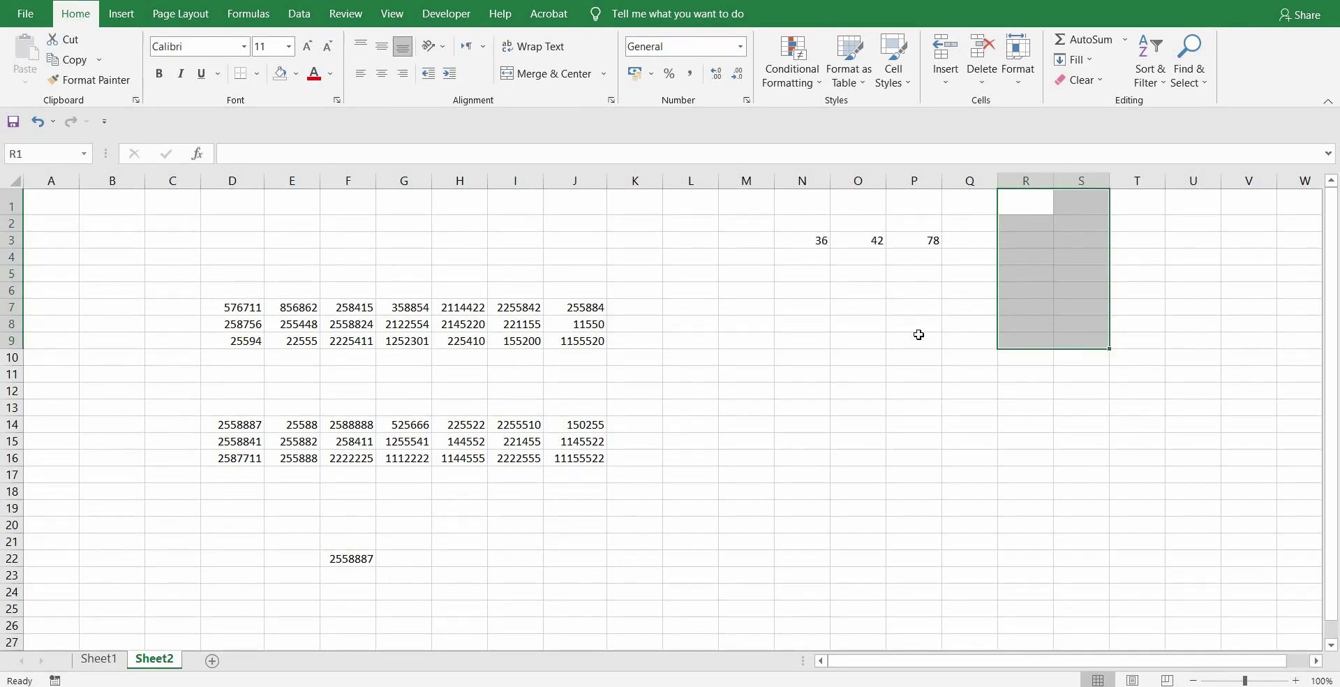
left_click(57, 153)
type("ihtesham")
key("Return")
key("Down")
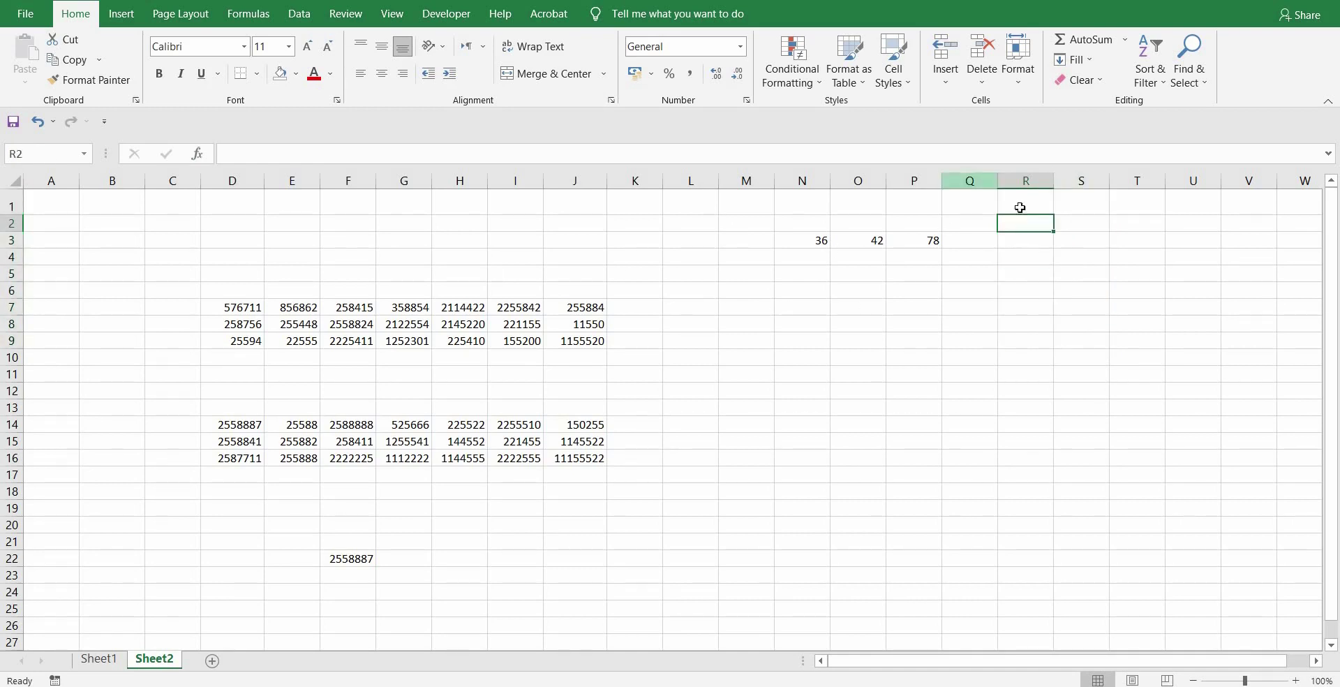
left_click_drag(1017, 207, 1083, 328)
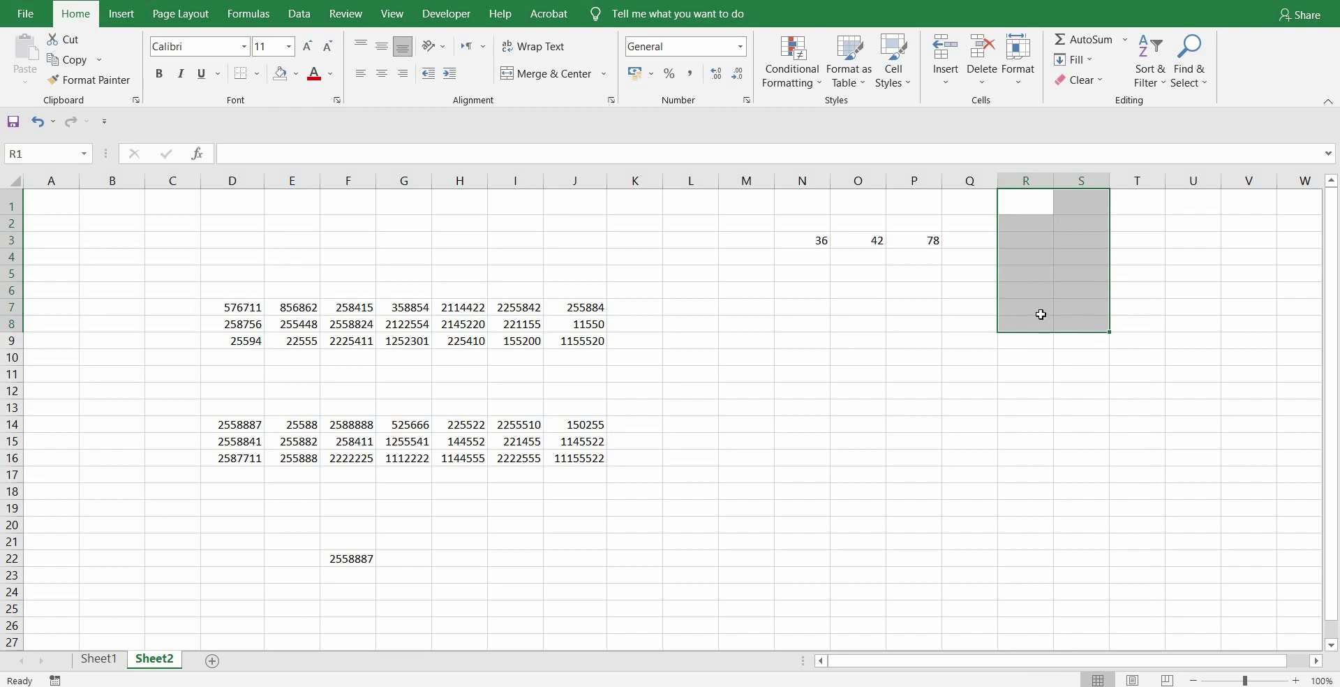
left_click(1017, 208)
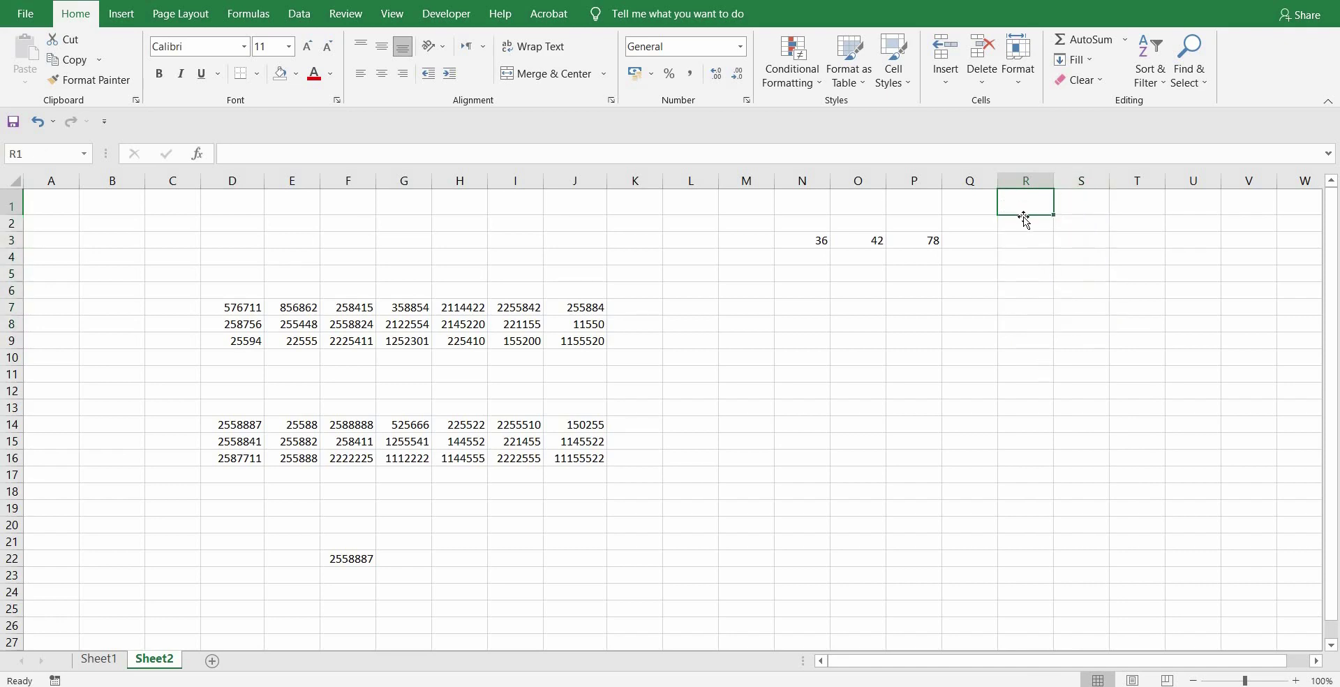
left_click(1027, 256)
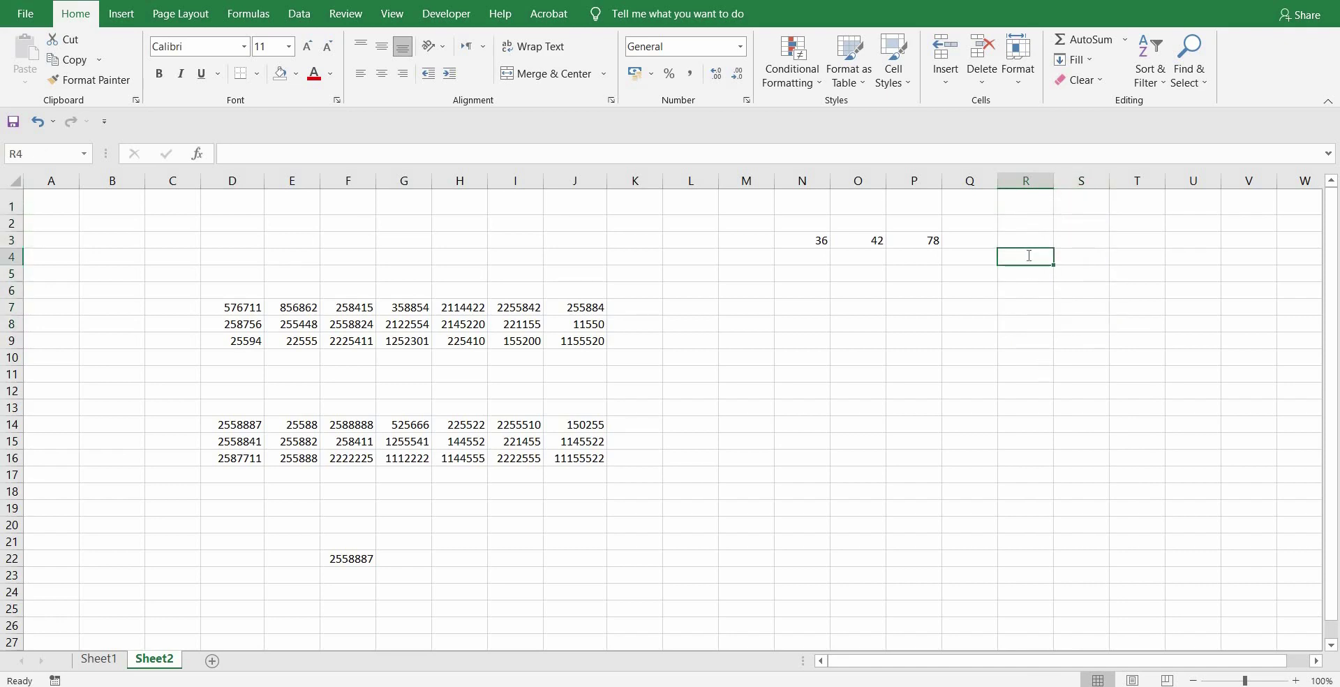
- Enter 555 in R4, 5555 in S6 and 5555 in R8
type("555")
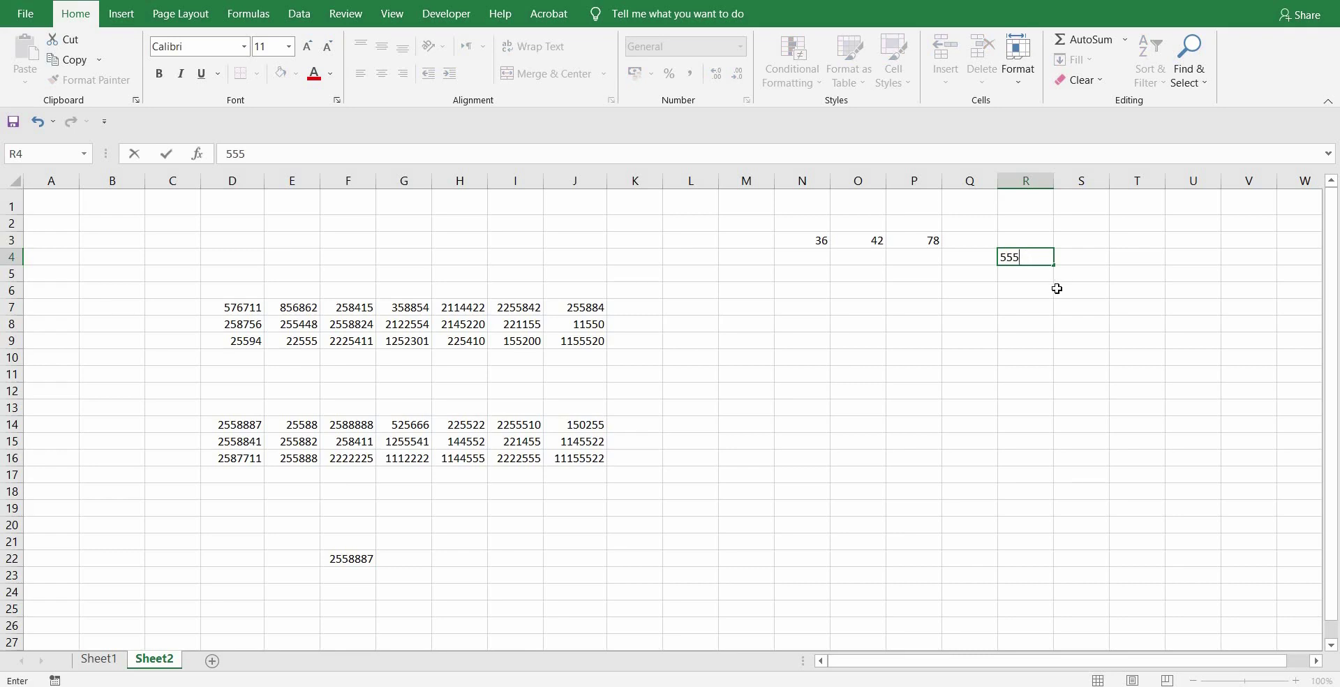
left_click(1067, 293)
type("5555")
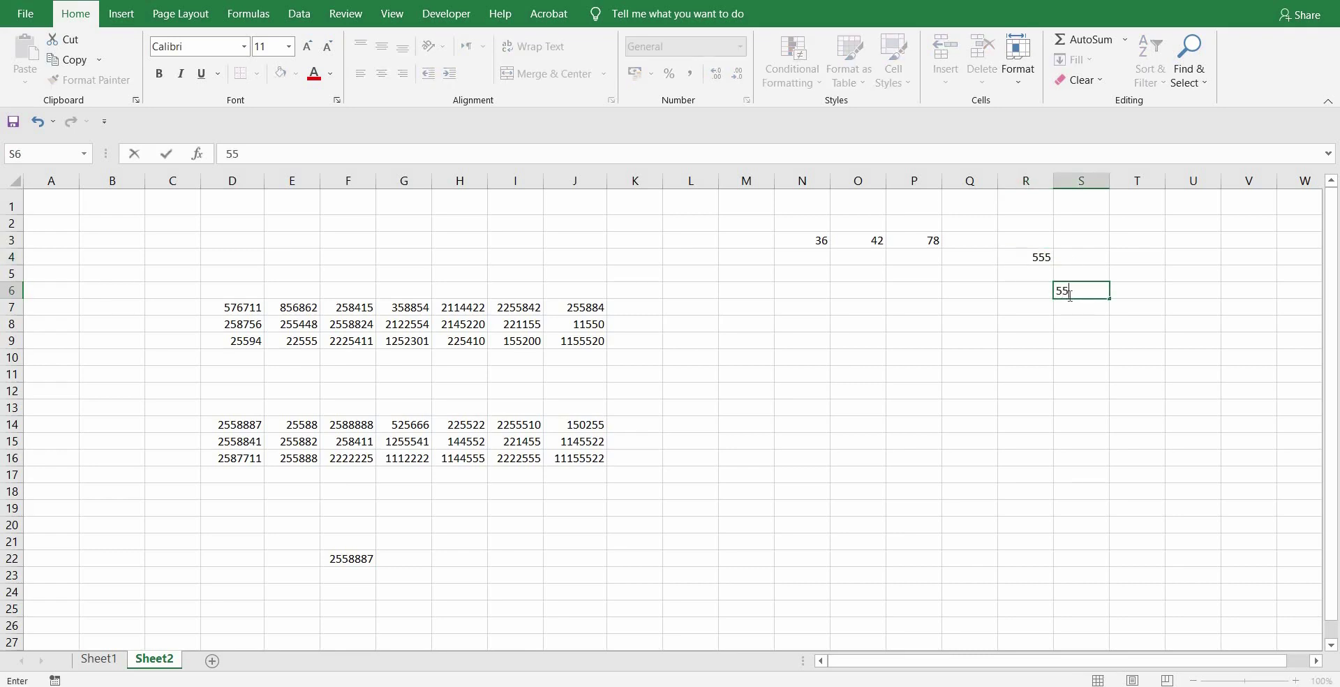
left_click(1038, 330)
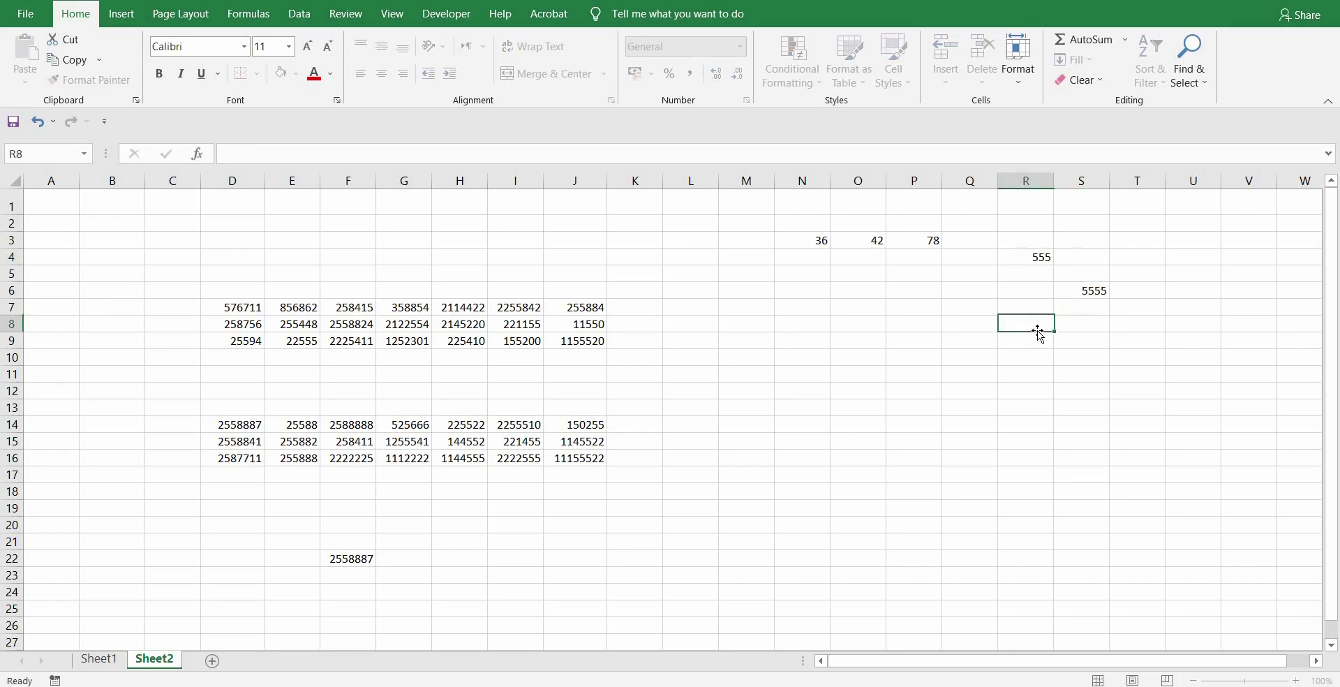
type("5555")
left_click(1043, 455)
- Replace a #NAME? error in R16 with a SUM of the named range, giving 11665
type("=sum")
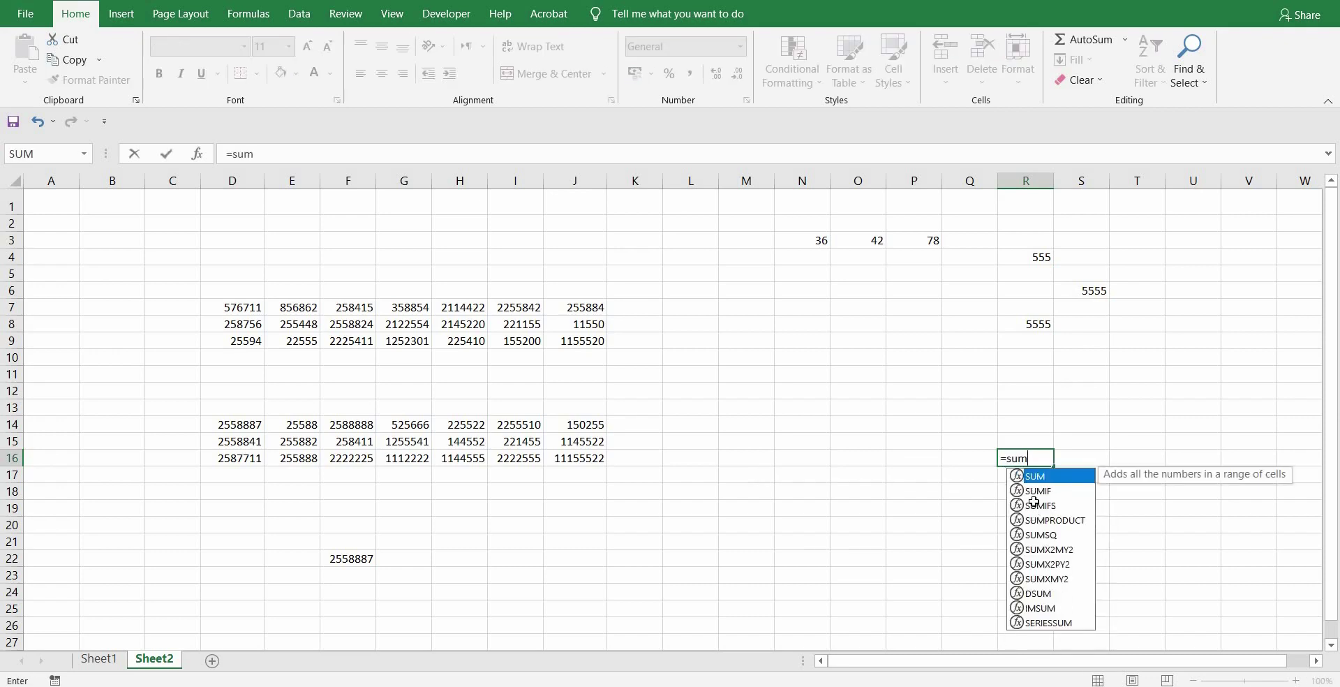
key("Tab")
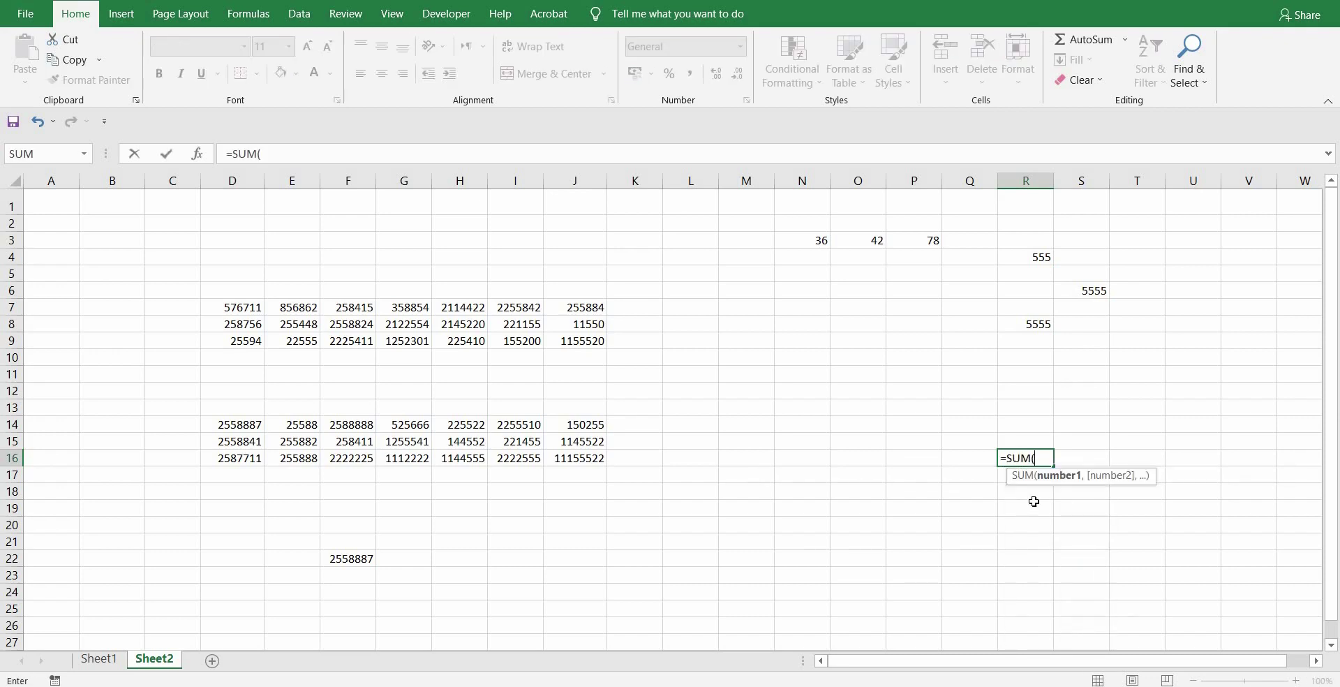
type("ih")
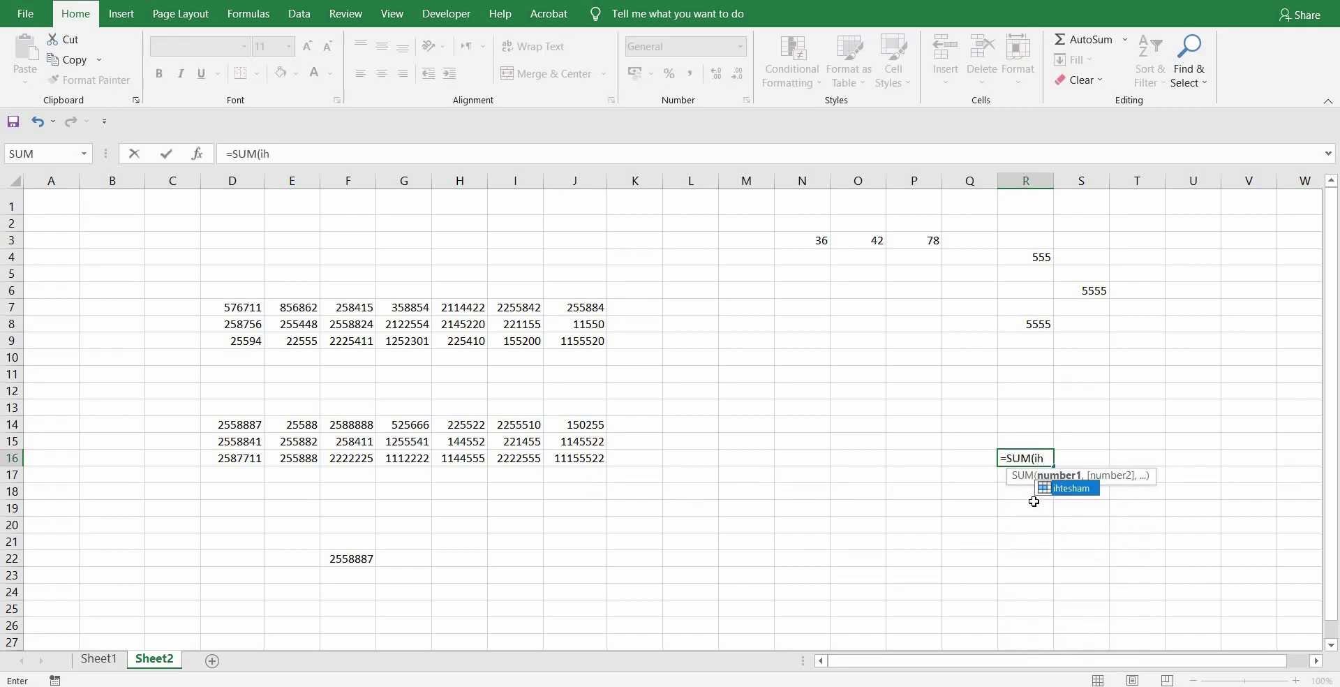
key("Return")
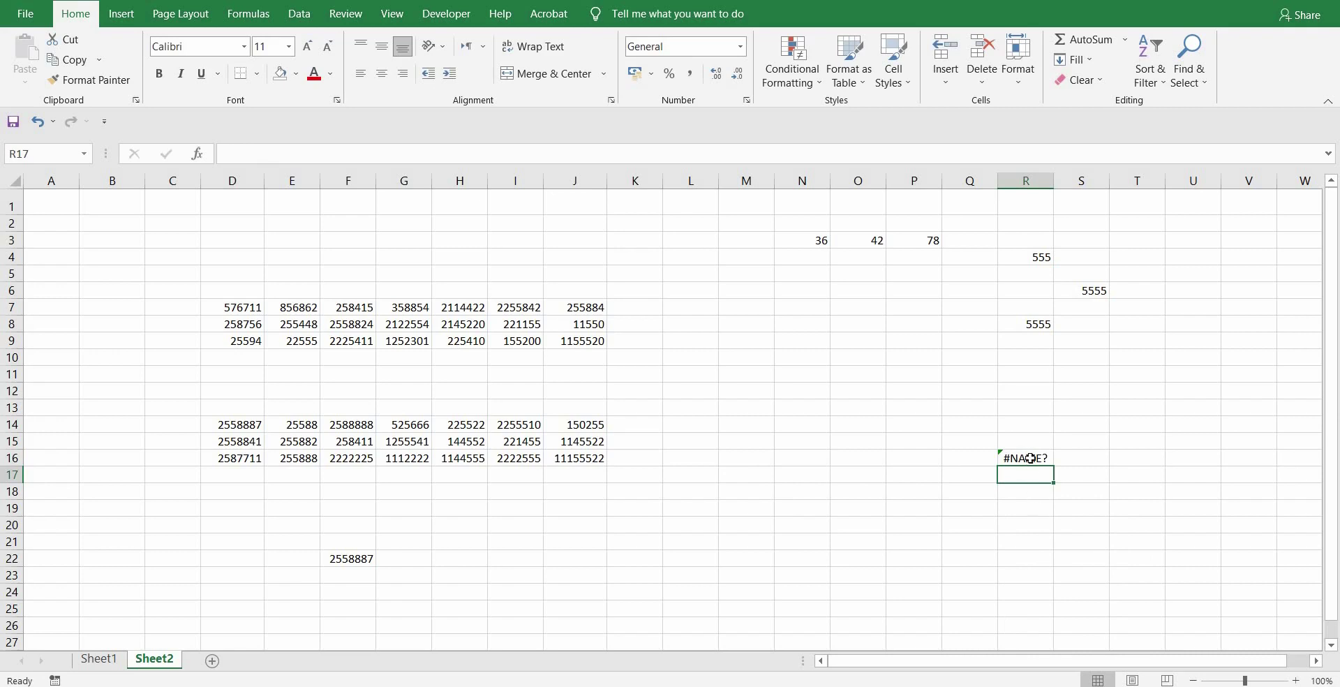
left_click(1030, 457)
key("Delete")
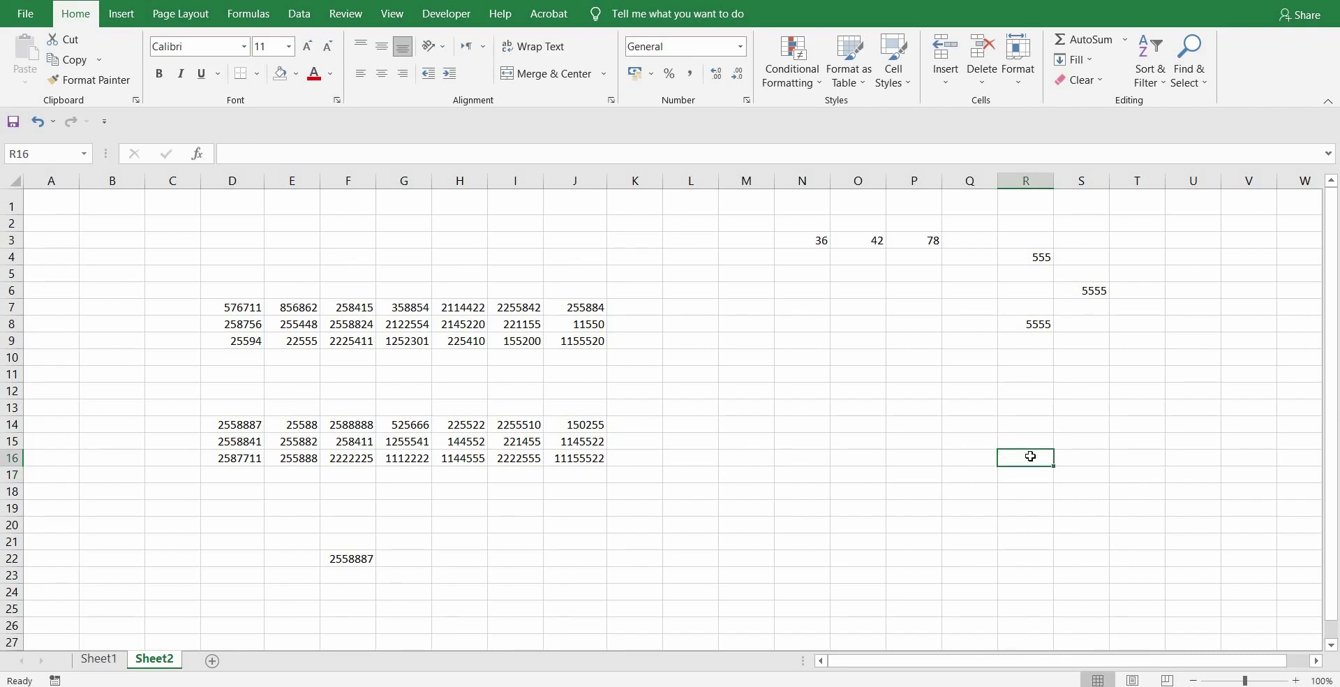
type("=sum")
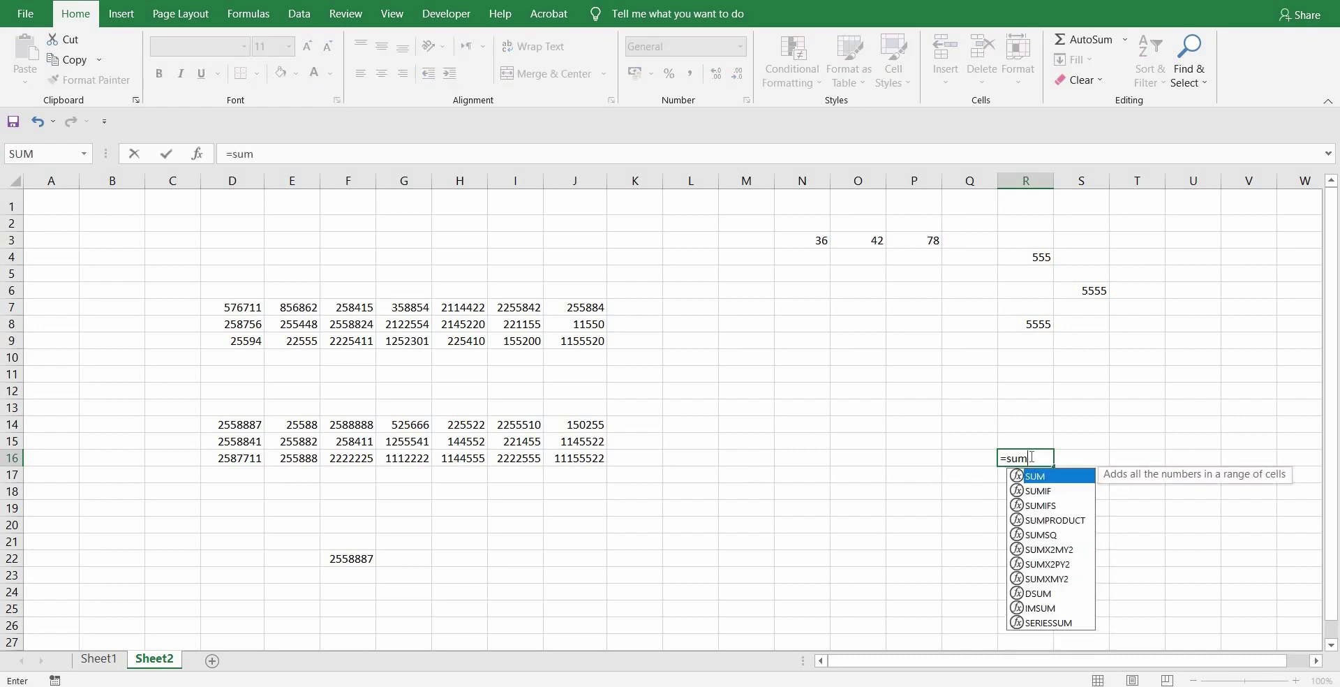
key("Tab")
type("iht")
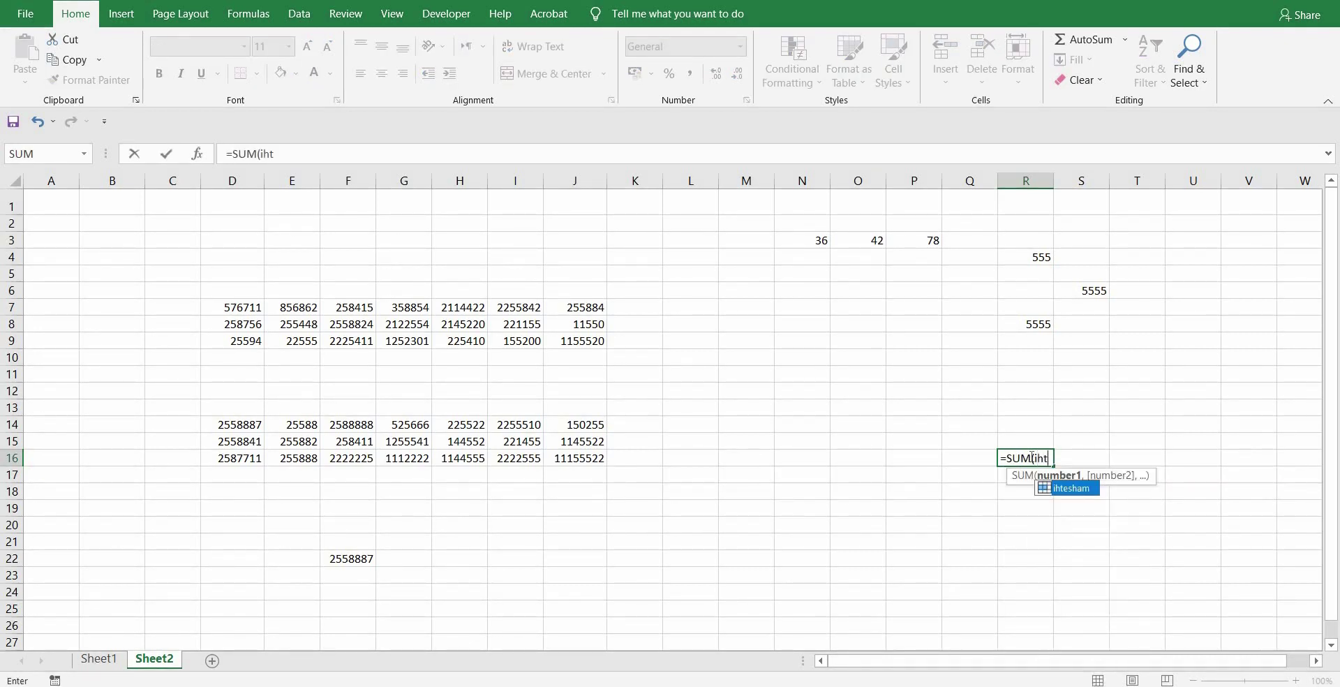
key("Tab")
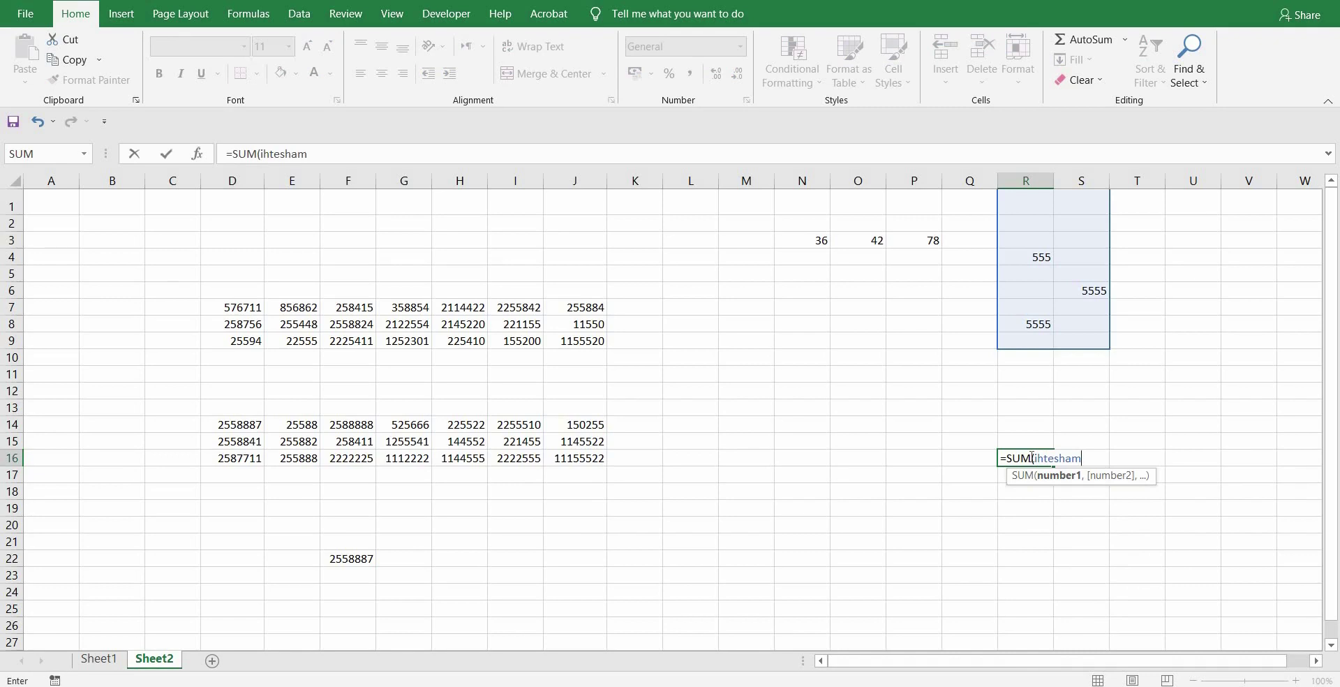
key("Return")
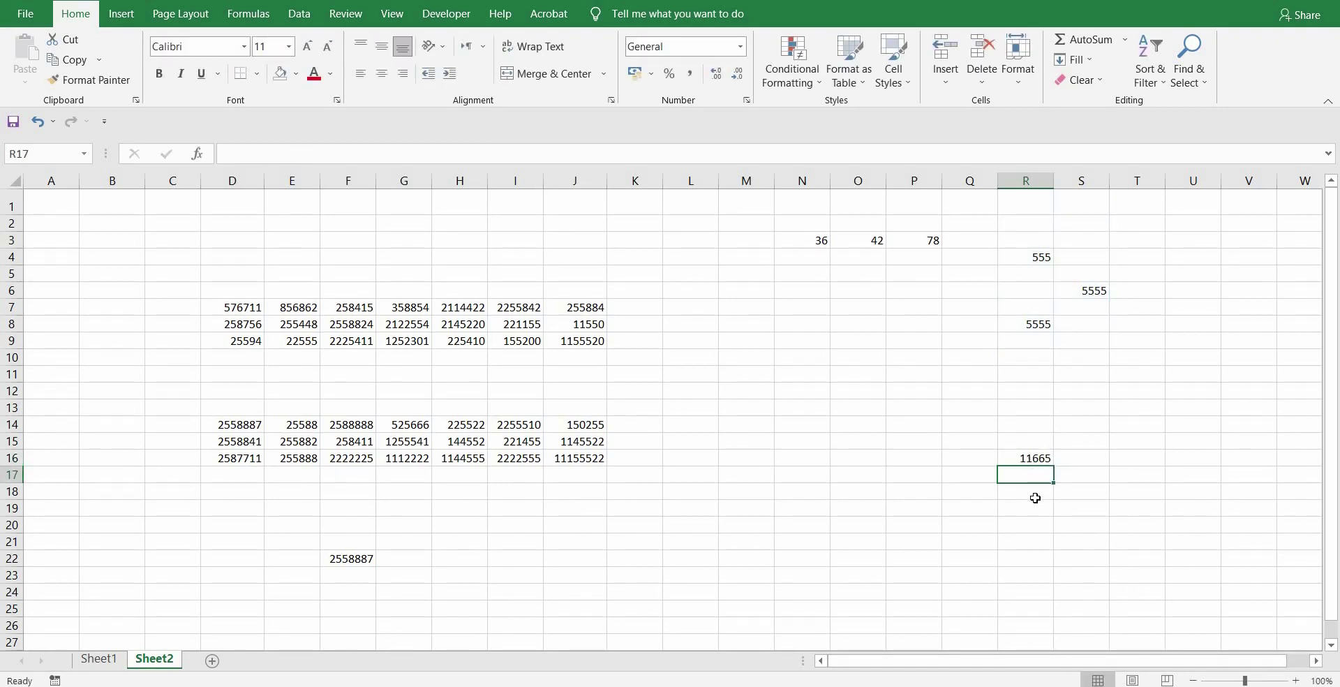
scroll(969, 458, "down", 1)
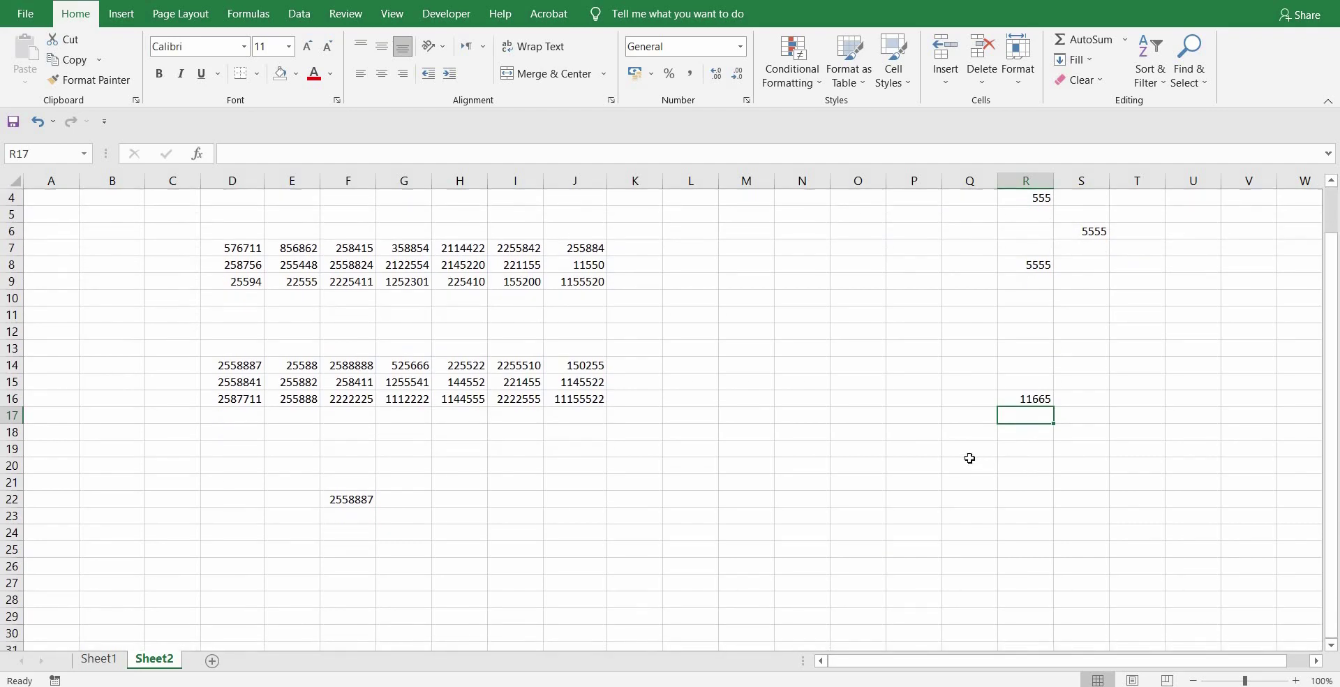
scroll(966, 412, "up", 1)
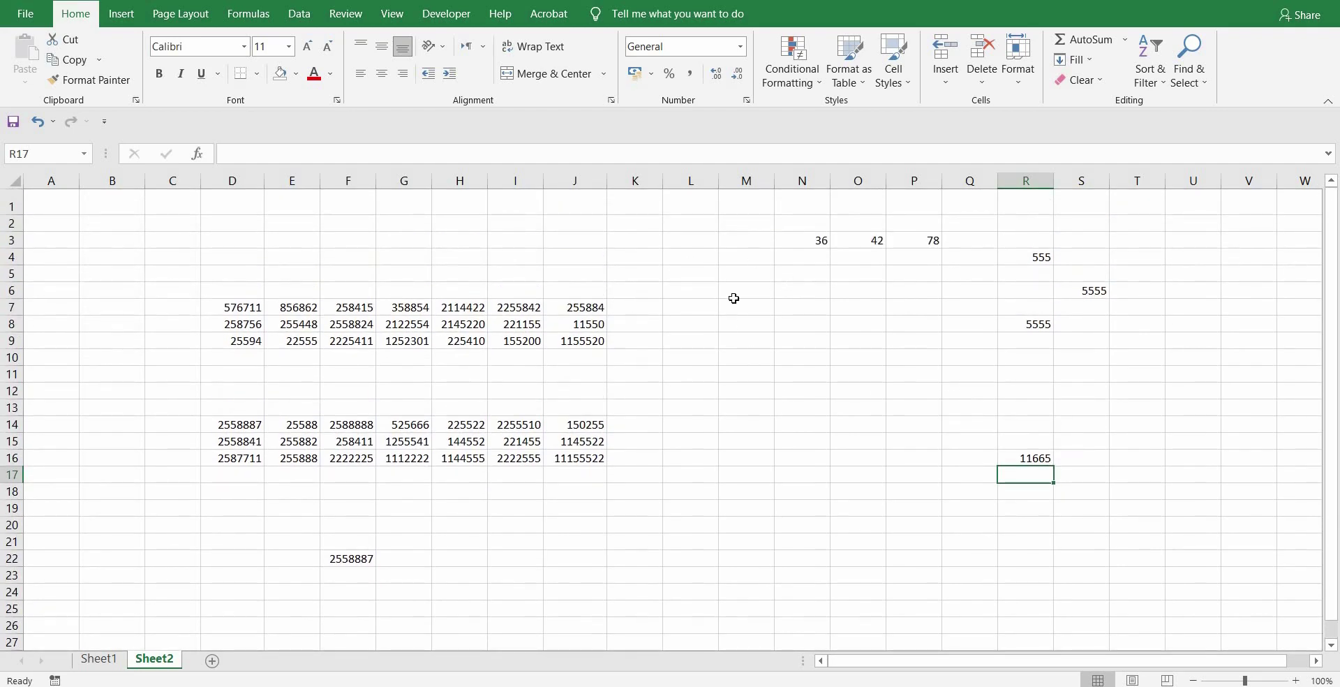
left_click(91, 153)
left_click(750, 307)
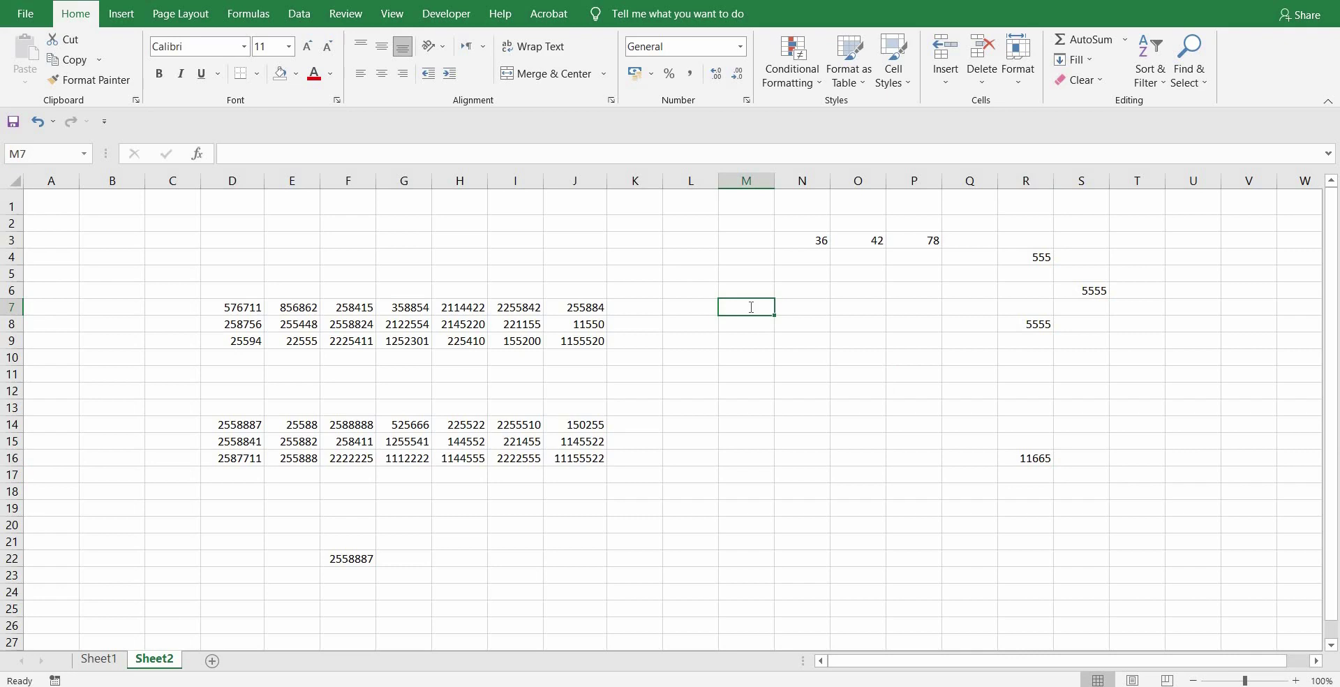
- Type the number 123 into M7 and the text abc into M8
type("123")
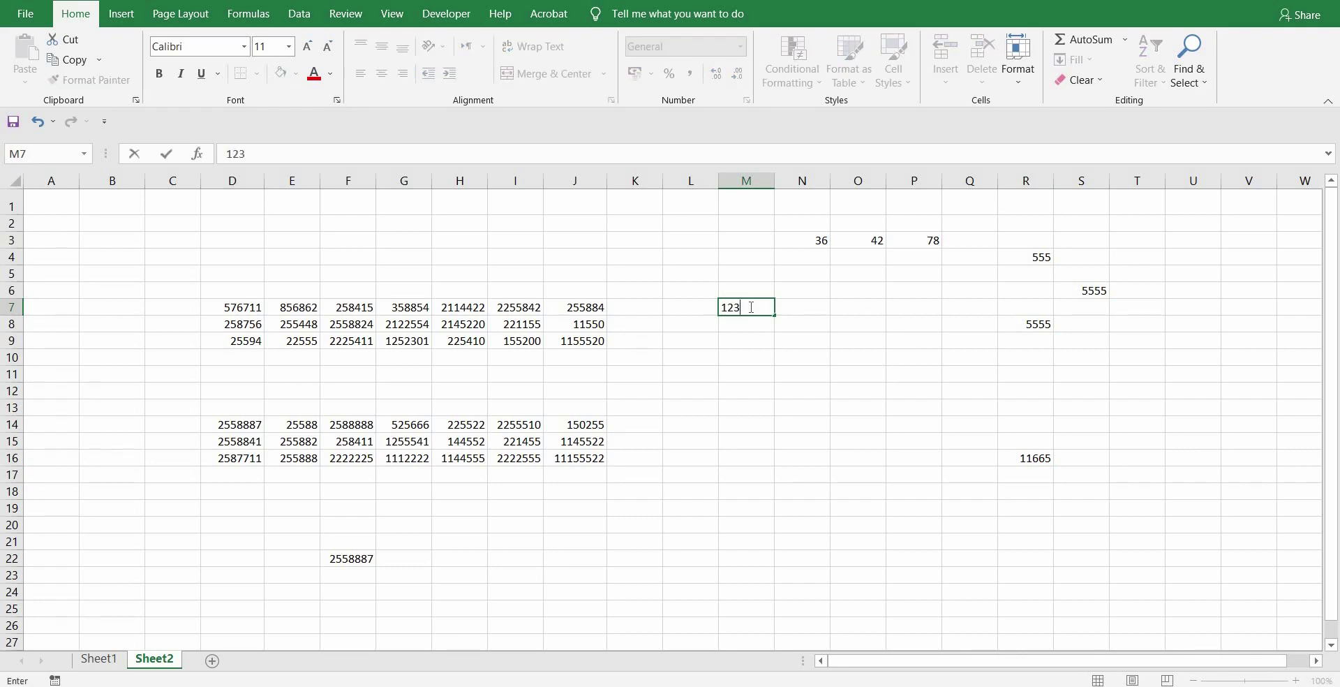
key("BackSpace")
key("BackSpace")
key("BackSpace")
type("123")
key("Return")
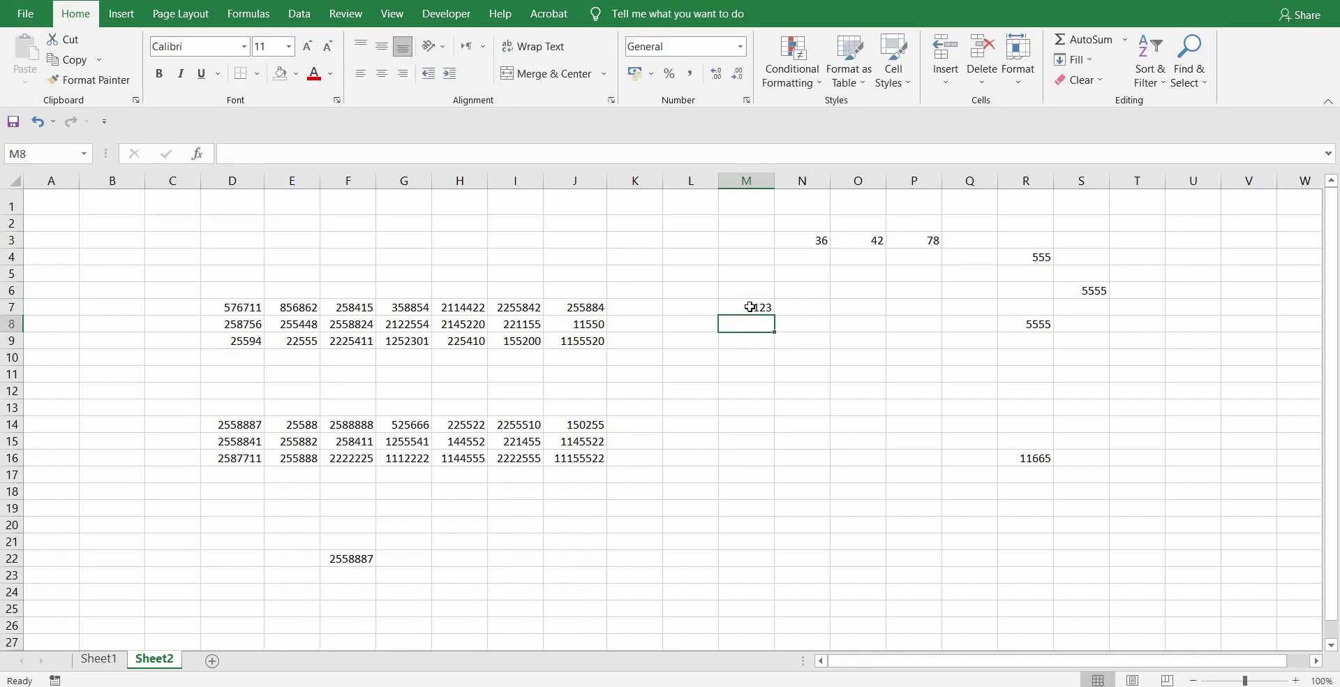
type("a")
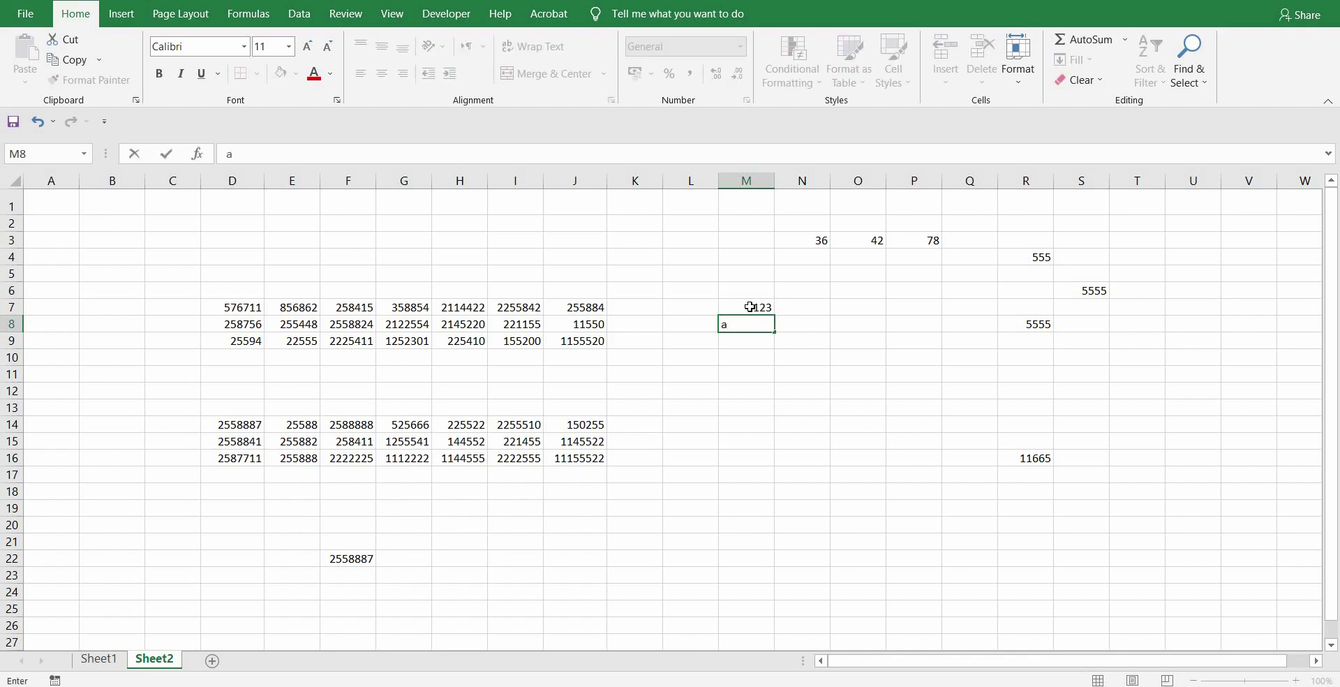
type("bc")
key("Return")
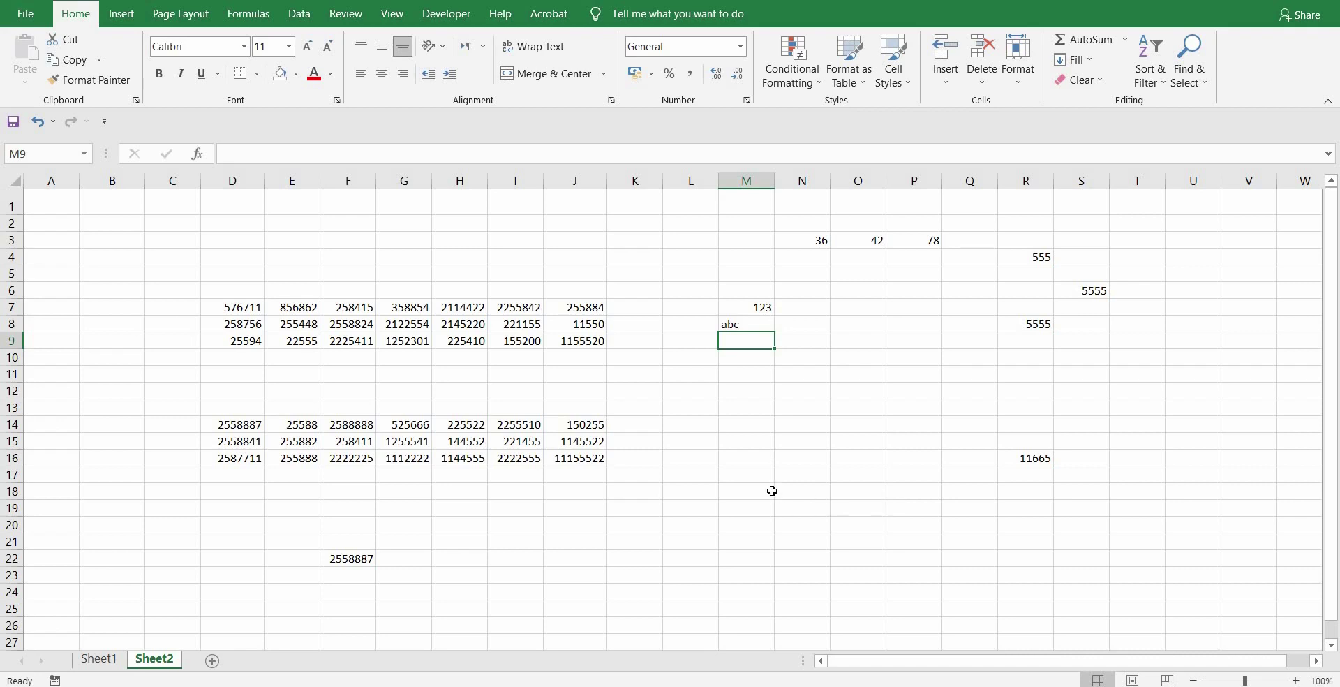